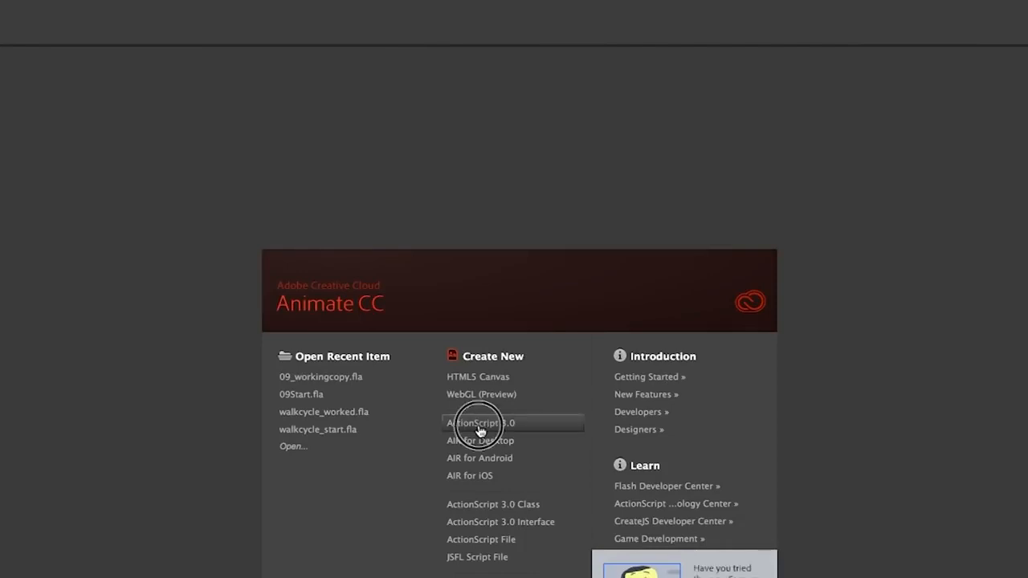
- Create a new ActionScript 3.0 document and fit the whole stage in the view
{"action": "left_click", "coordinate": [479, 424]}
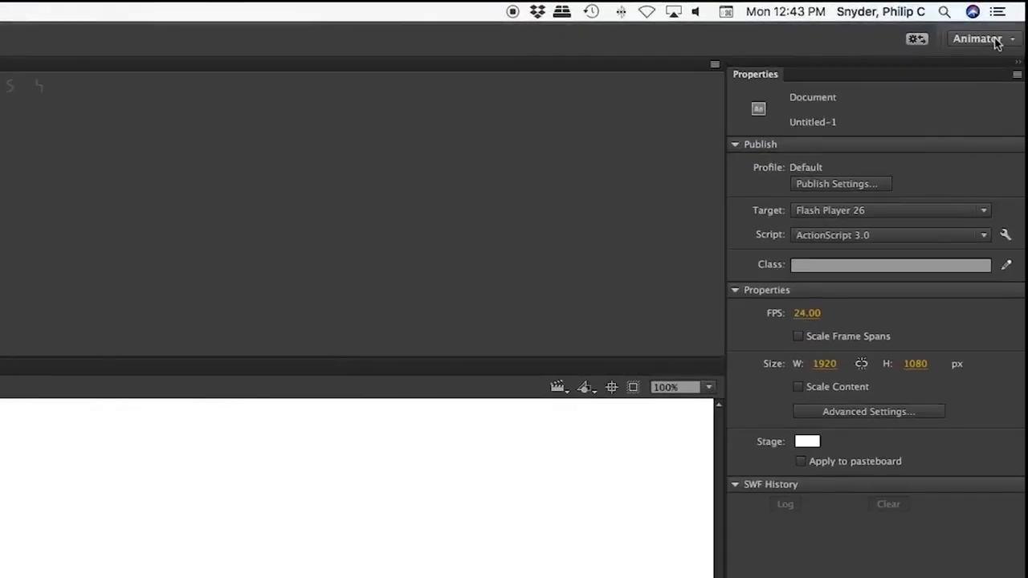
{"action": "left_click", "coordinate": [709, 388]}
{"action": "left_click", "coordinate": [703, 404]}
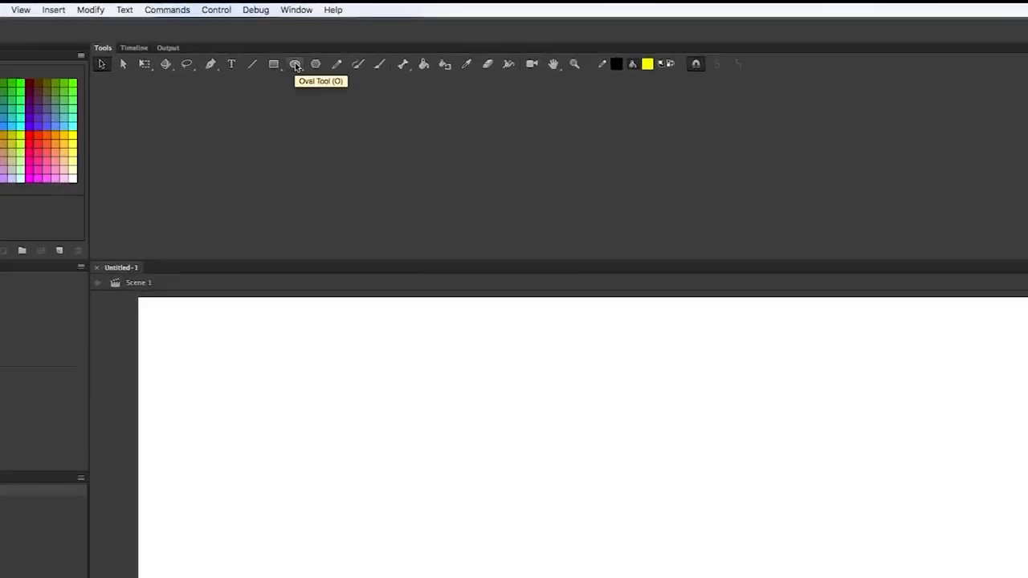
- Draw a circle near the centre of the stage with the Oval tool, using a black stroke of 3 and a yellow fill
{"action": "left_click", "coordinate": [295, 66]}
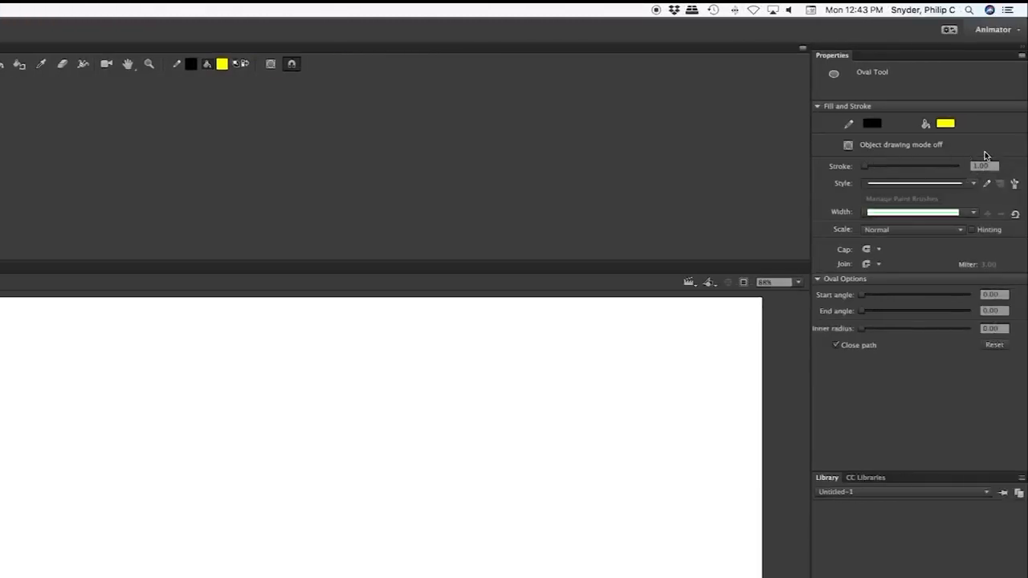
{"action": "left_click", "coordinate": [983, 167]}
{"action": "type", "text": "3"}
{"action": "key", "text": "Return"}
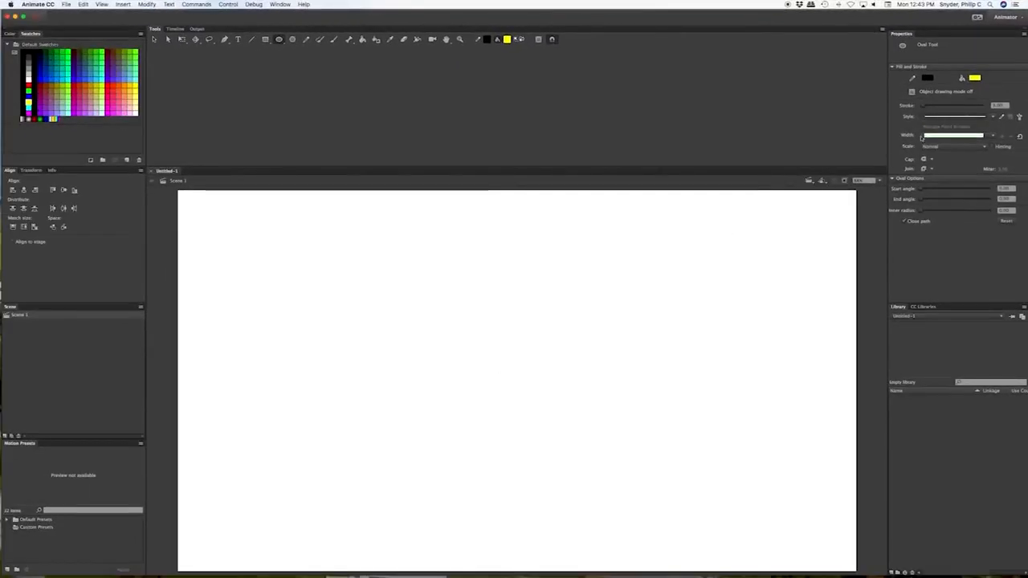
{"action": "left_click", "coordinate": [976, 78]}
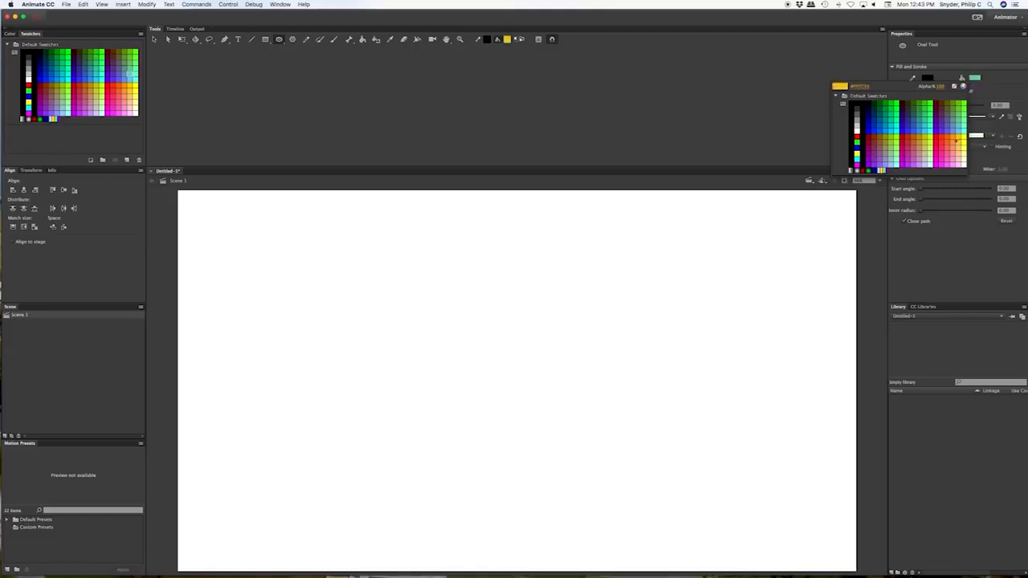
{"action": "left_click", "coordinate": [965, 136]}
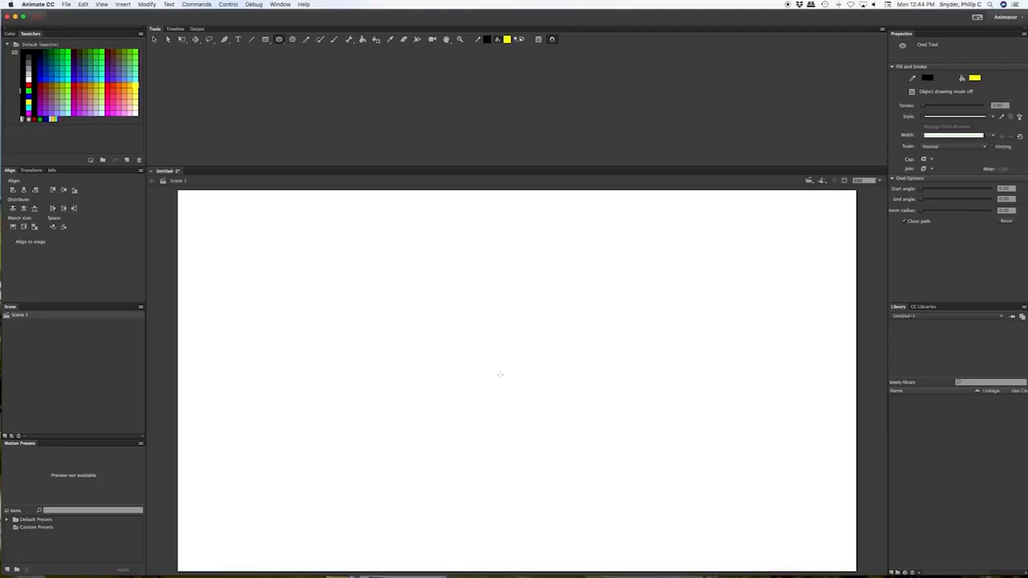
{"action": "left_click_drag", "start_coordinate": [500, 374], "coordinate": [536, 431]}
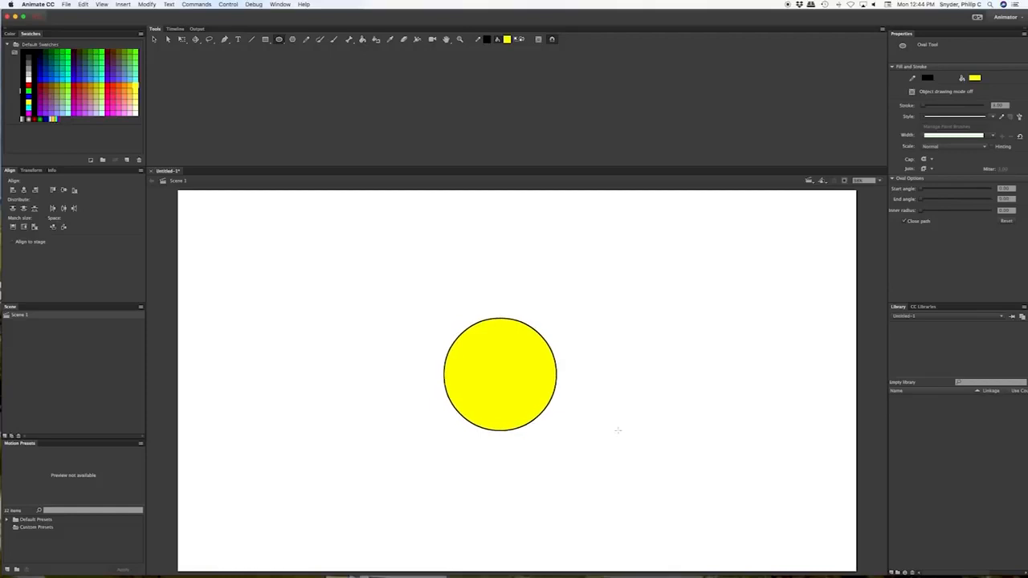
- Reshape the circle into an egg by pulling both sides inward and the upper curves up to a narrower top
{"action": "key", "text": "v"}
{"action": "left_click_drag", "start_coordinate": [550, 348], "coordinate": [541, 347]}
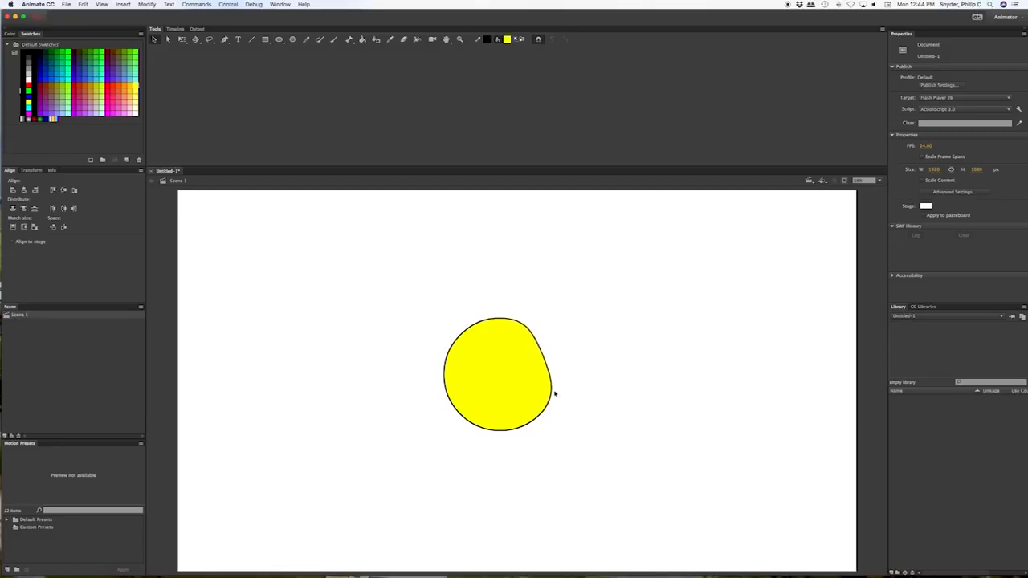
{"action": "left_click_drag", "start_coordinate": [451, 347], "coordinate": [461, 351]}
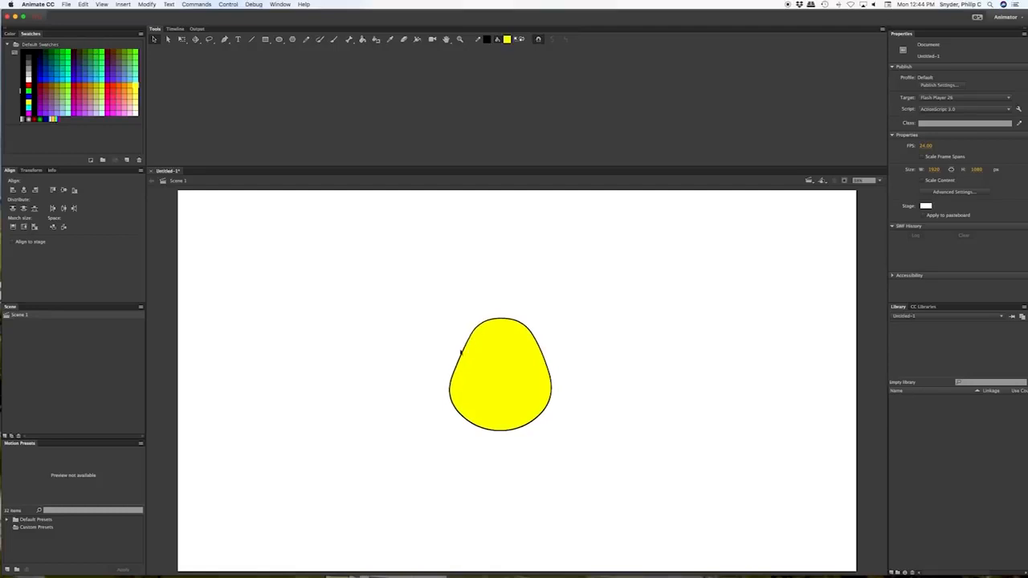
{"action": "left_click_drag", "start_coordinate": [458, 396], "coordinate": [456, 395]}
{"action": "left_click_drag", "start_coordinate": [553, 391], "coordinate": [545, 390]}
{"action": "left_click_drag", "start_coordinate": [525, 329], "coordinate": [479, 319]}
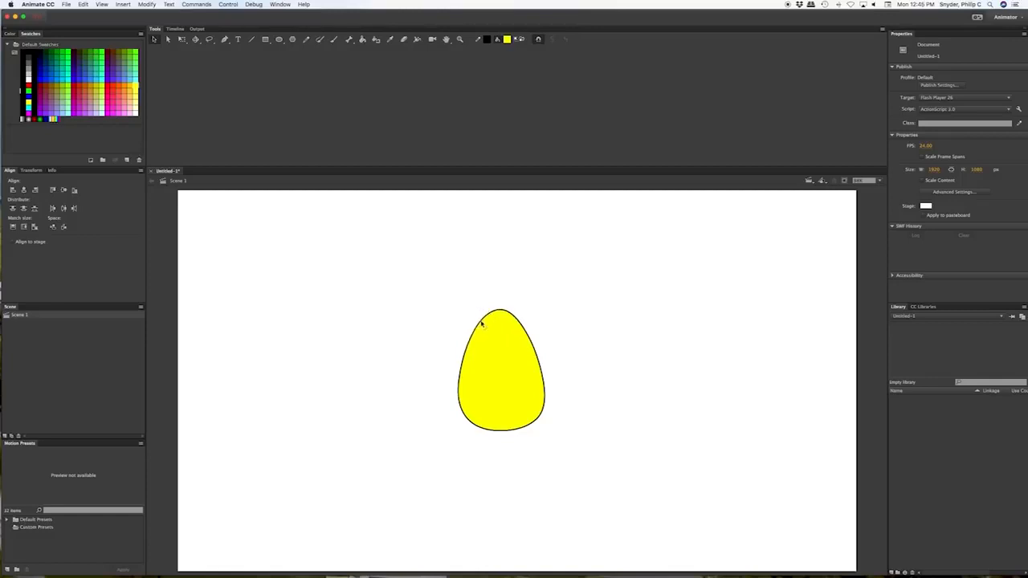
- Refine the curve at the top of the egg outline with the Subselection tool
{"action": "key", "text": "a"}
{"action": "left_click", "coordinate": [545, 372]}
{"action": "mouse_move", "coordinate": [499, 314]}
{"action": "left_mouse_down"}
{"action": "mouse_move", "coordinate": [496, 306]}
{"action": "mouse_move", "coordinate": [508, 310]}
{"action": "left_mouse_up"}
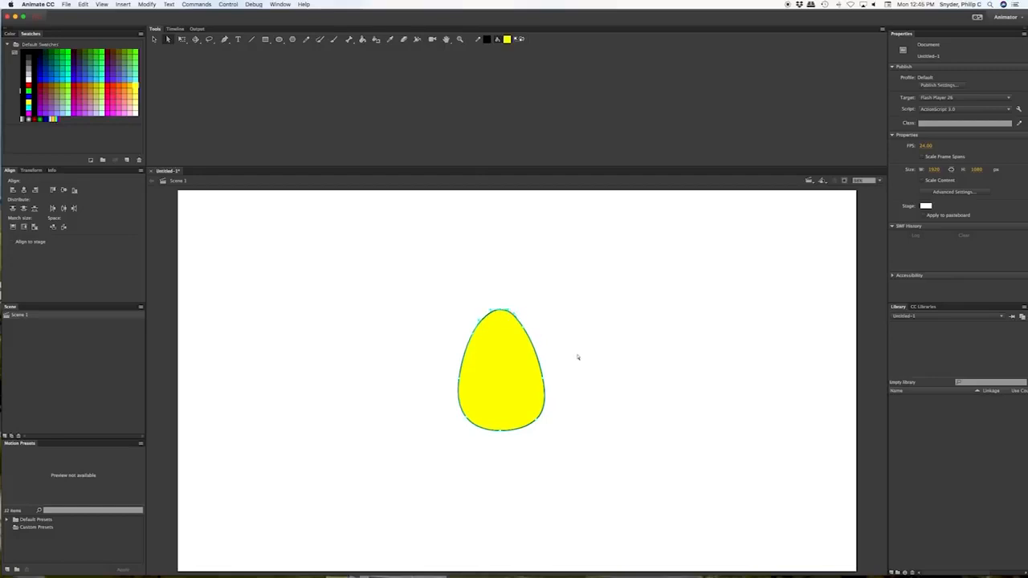
- Try selecting the egg's fill and outline together with a selection rectangle, and clear the selection
{"action": "key", "text": "v"}
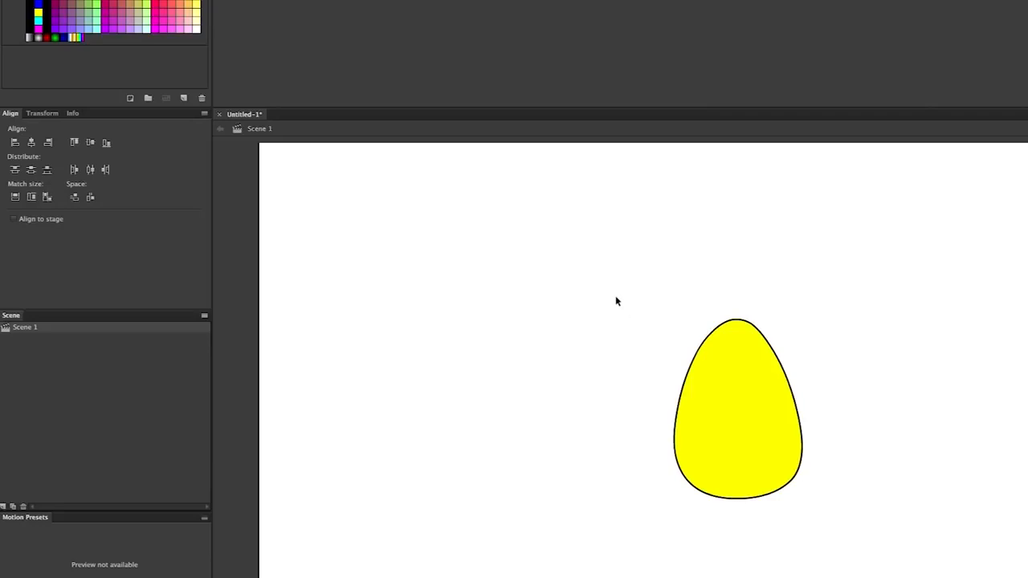
{"action": "left_click_drag", "start_coordinate": [628, 308], "coordinate": [869, 546]}
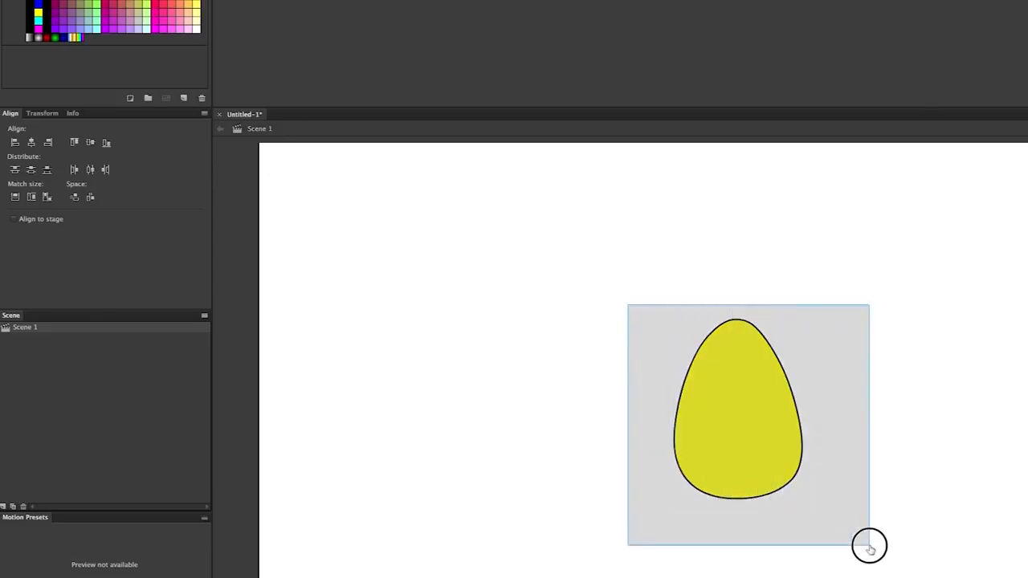
{"action": "left_click_drag", "start_coordinate": [870, 546], "coordinate": [869, 546]}
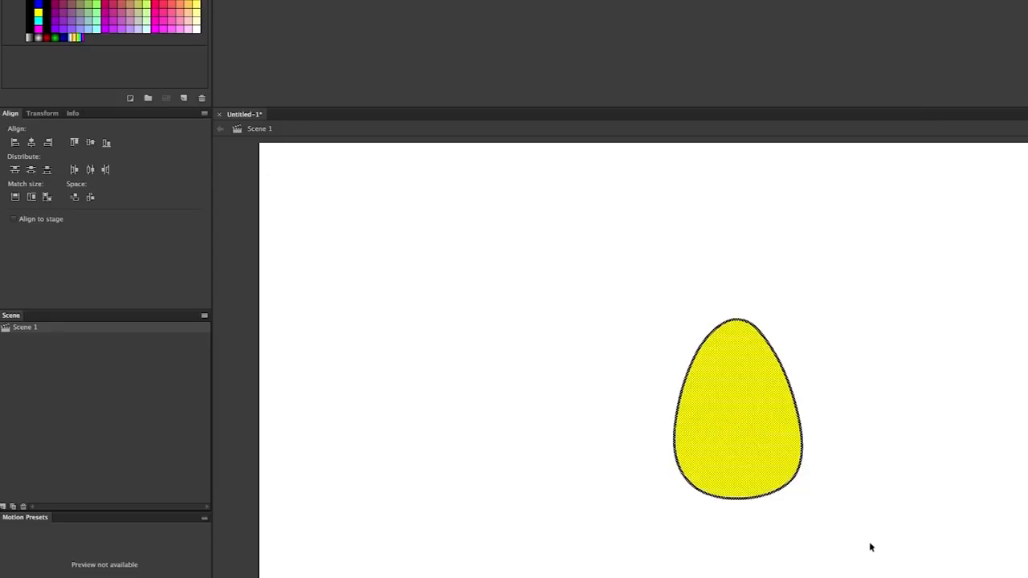
{"action": "left_click", "coordinate": [854, 418]}
- Select the egg's fill and outline and convert them to a Graphic symbol named body
{"action": "double_click", "coordinate": [768, 409]}
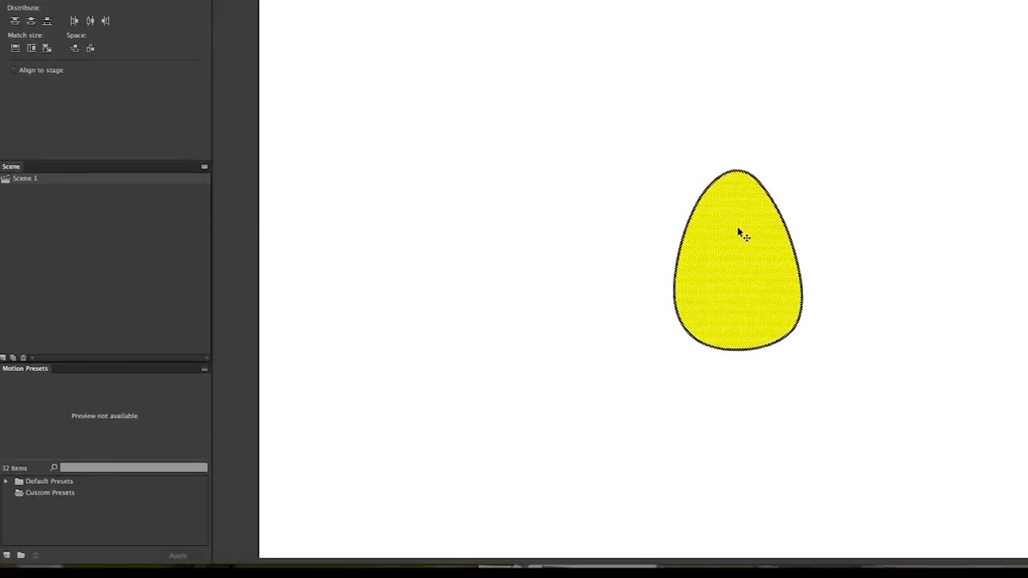
{"action": "right_click", "coordinate": [739, 378]}
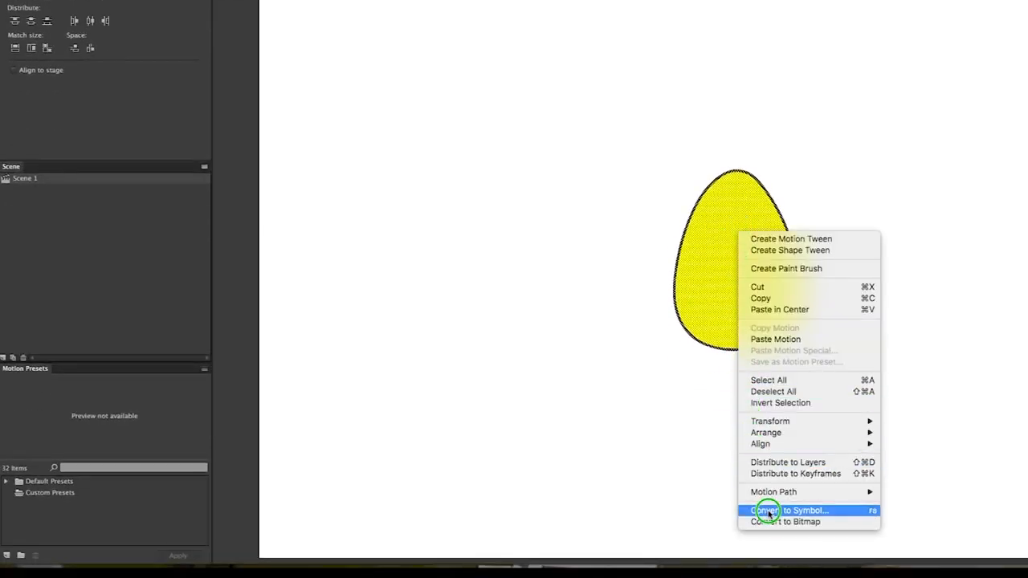
{"action": "left_click", "coordinate": [707, 436]}
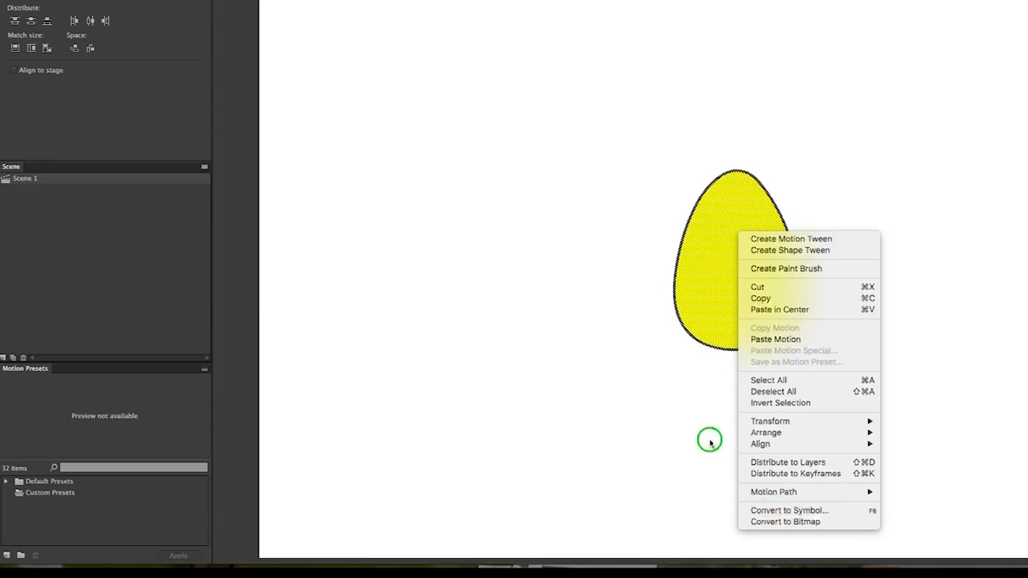
{"action": "left_click", "coordinate": [214, 10]}
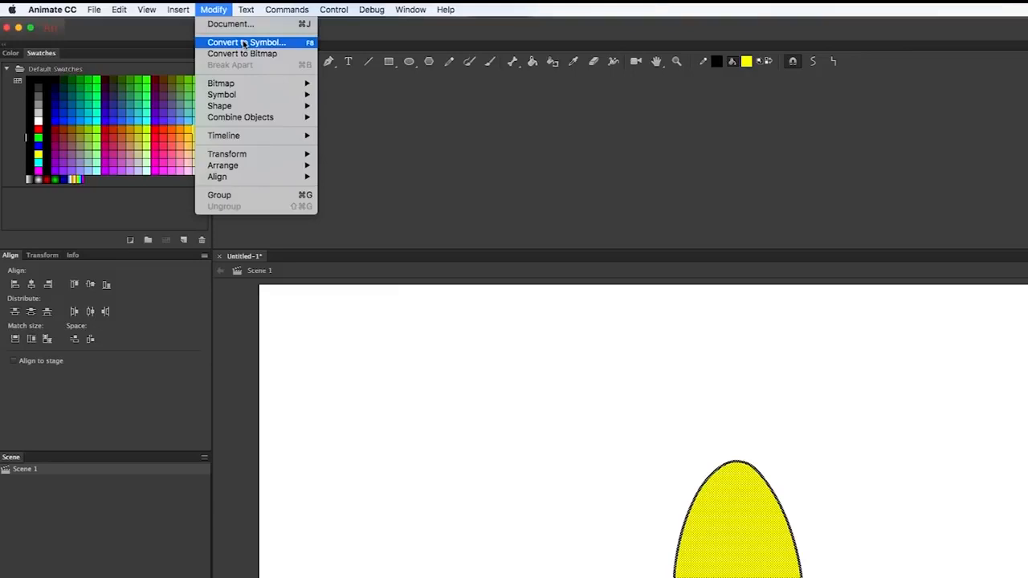
{"action": "left_click", "coordinate": [244, 42]}
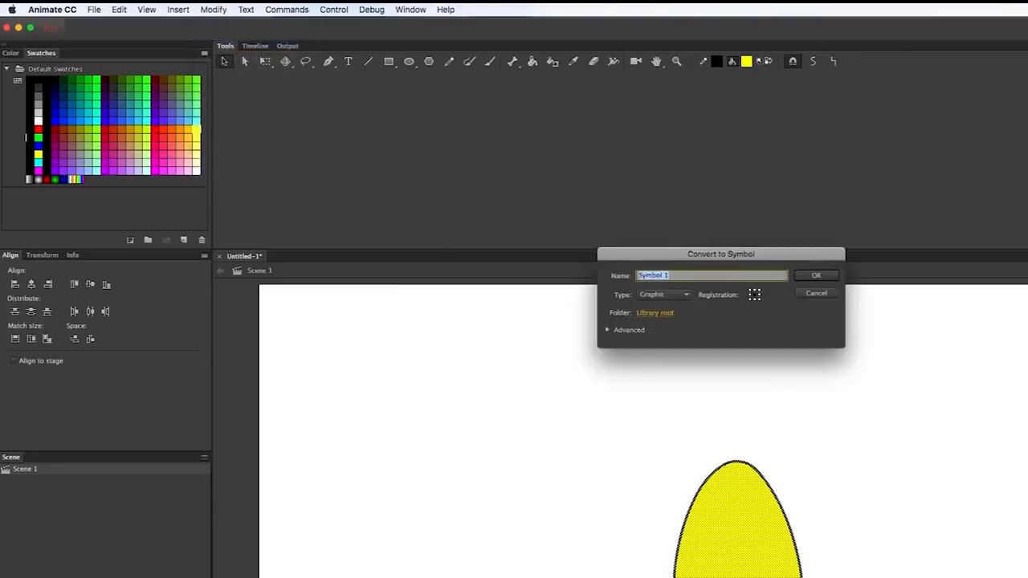
{"action": "type", "text": "body"}
{"action": "left_click", "coordinate": [685, 295]}
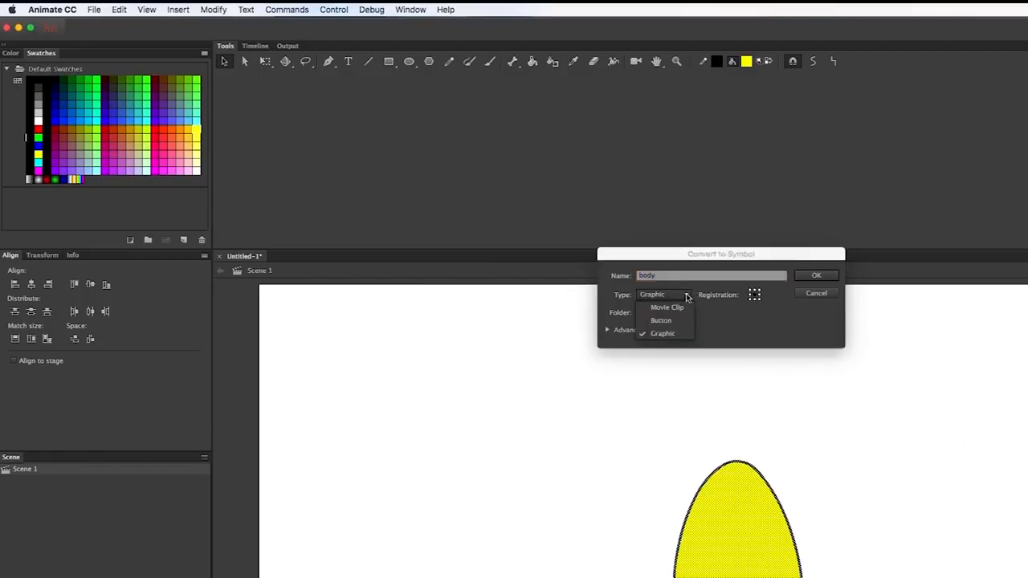
{"action": "left_click", "coordinate": [673, 334]}
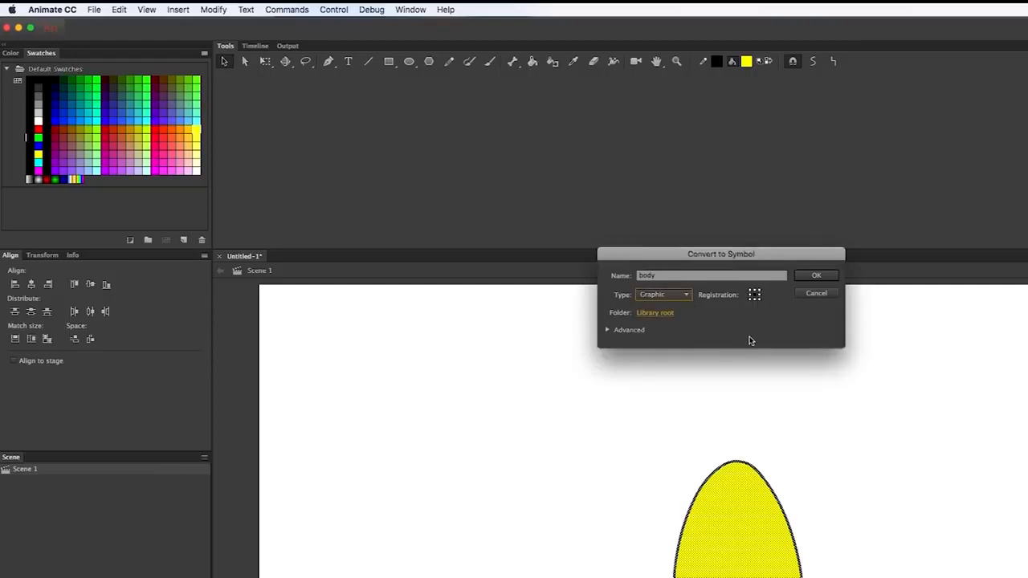
{"action": "left_click", "coordinate": [816, 277]}
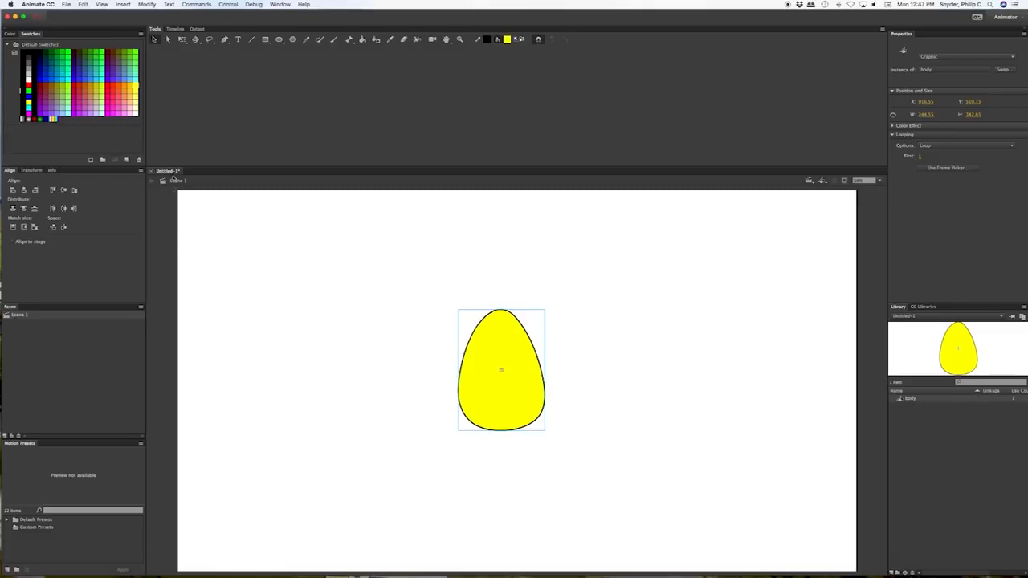
- Save the document as Flying_Bird-1.fla in a new folder named Flying Bird on the Desktop
{"action": "left_click", "coordinate": [67, 5]}
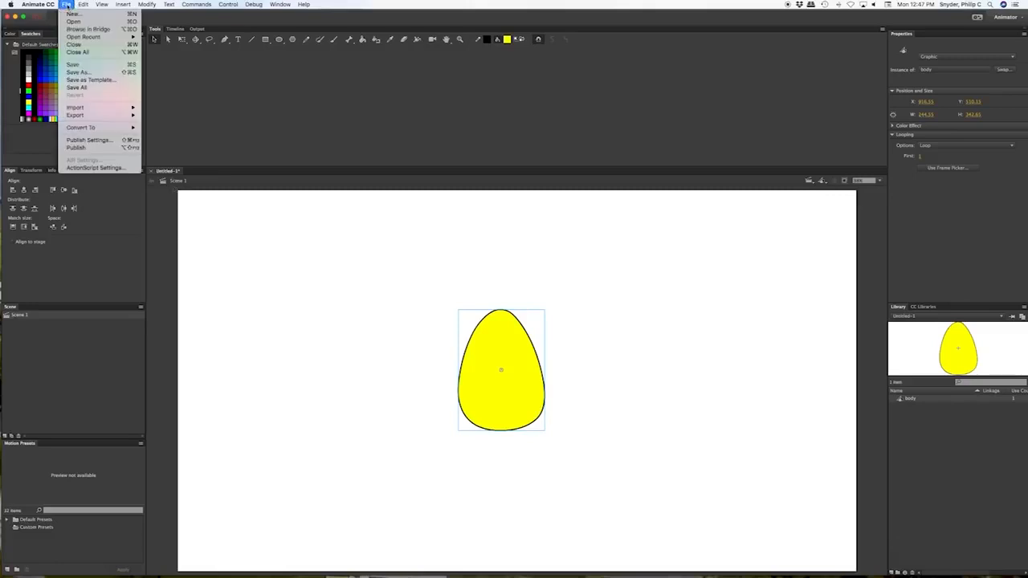
{"action": "left_click", "coordinate": [94, 73]}
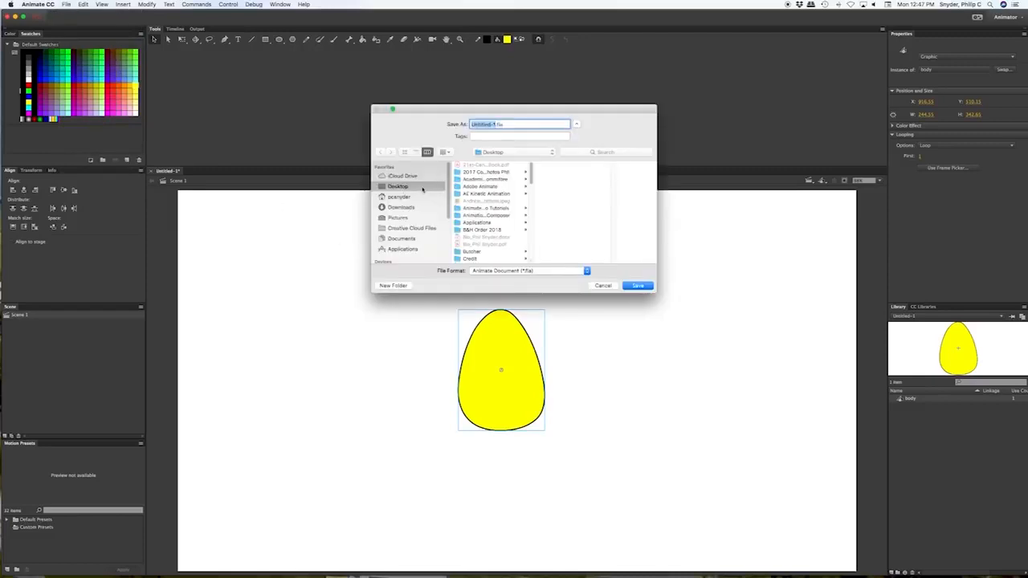
{"action": "left_click", "coordinate": [394, 286]}
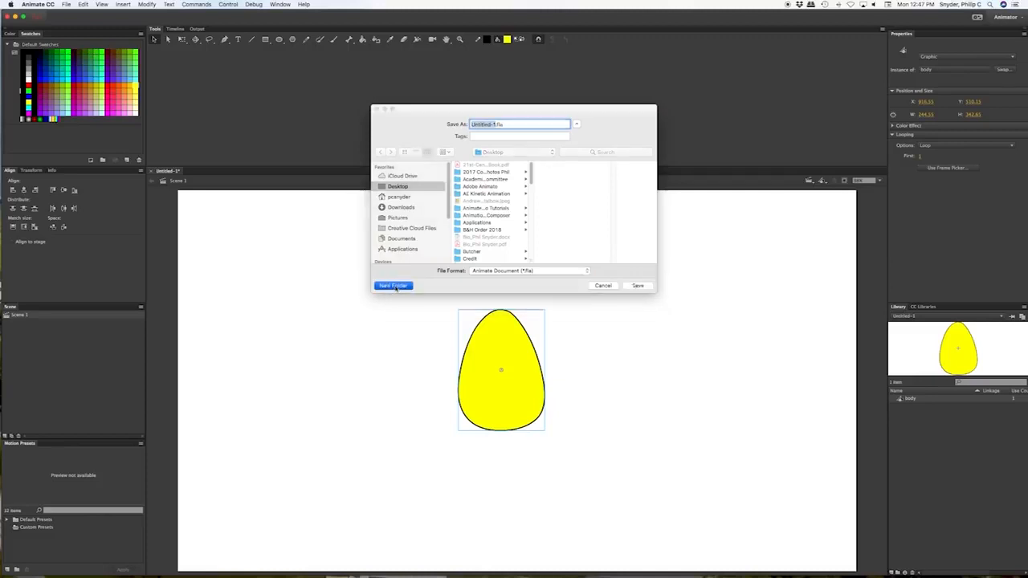
{"action": "key", "text": "BackSpace"}
{"action": "type", "text": "tlying Bi"}
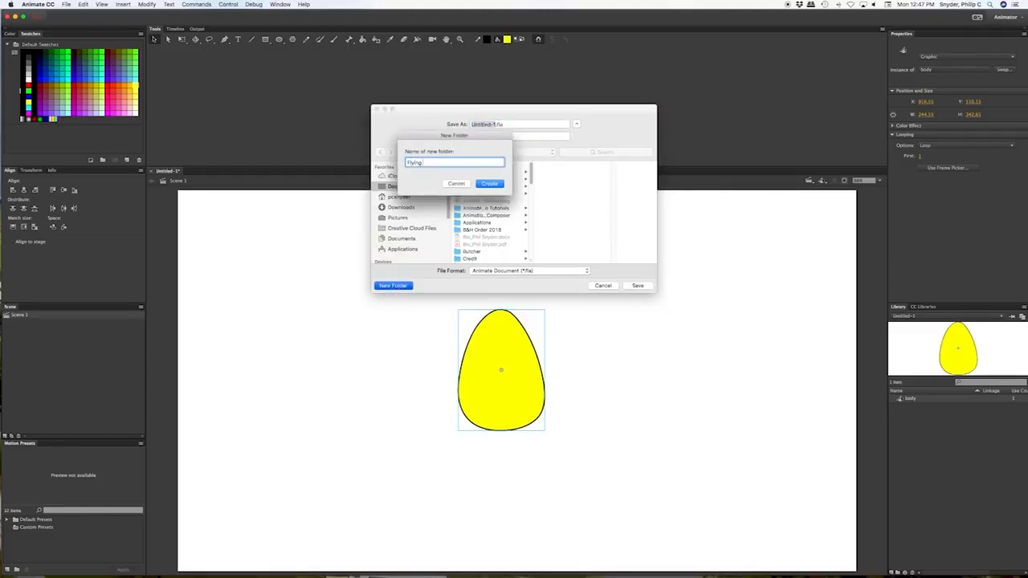
{"action": "type", "text": "rd"}
{"action": "key", "text": "Return"}
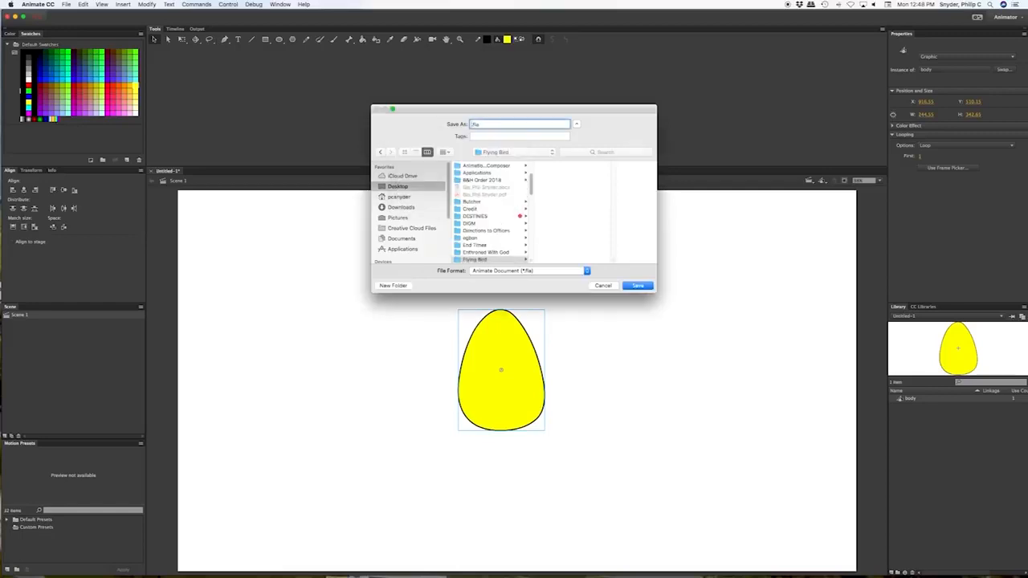
{"action": "type", "text": "Flying_Bird-f"}
{"action": "key", "text": "Return"}
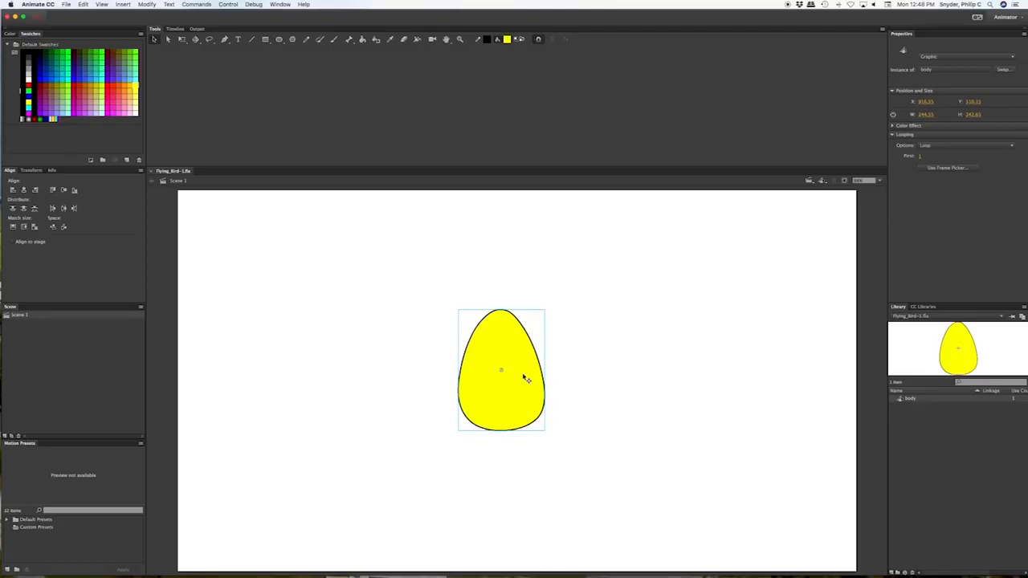
- Enter the body symbol's editing mode and return to Scene 1, and delete the egg instance from the stage
{"action": "double_click", "coordinate": [526, 377]}
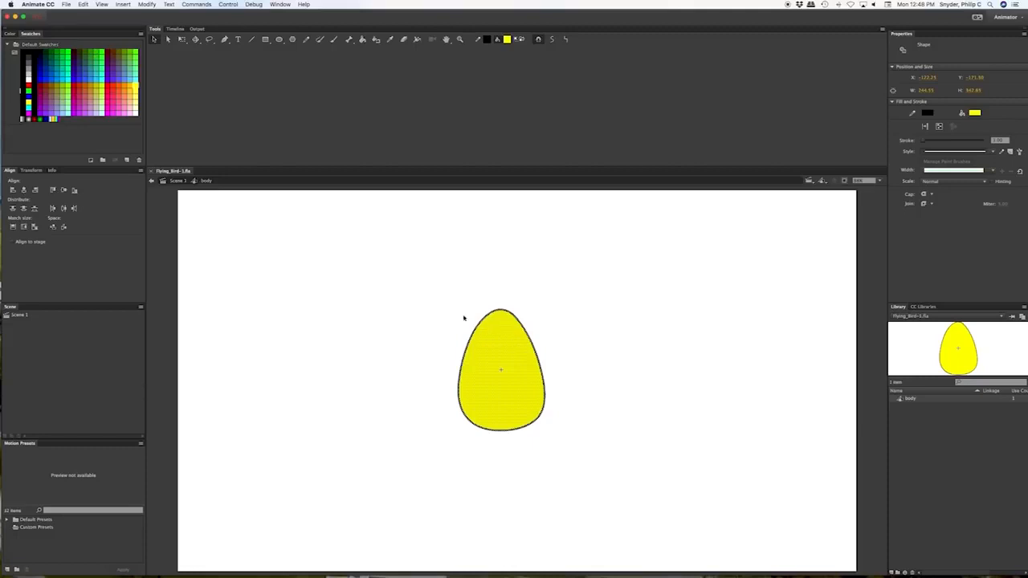
{"action": "left_click", "coordinate": [161, 181]}
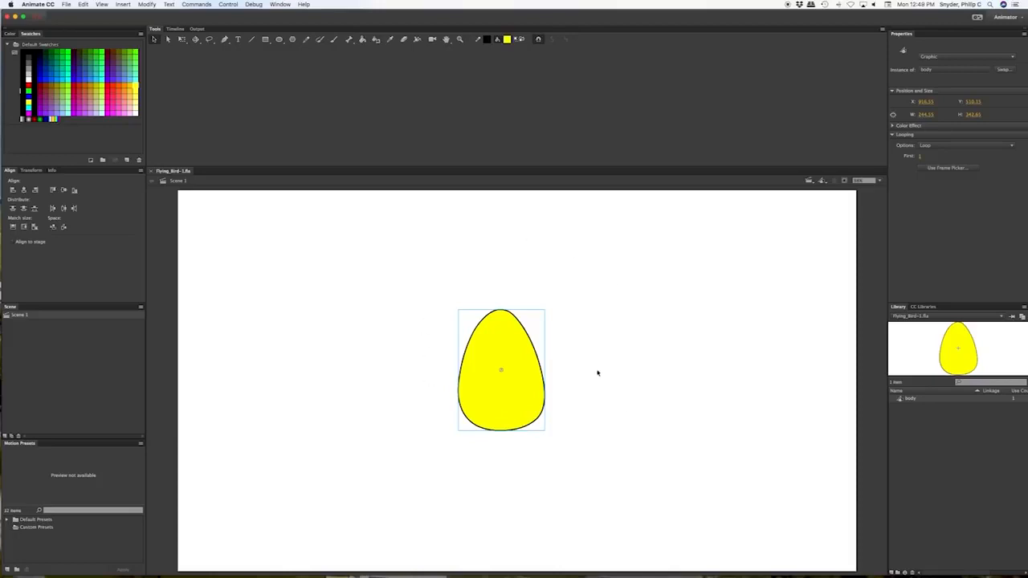
{"action": "key", "text": "Delete"}
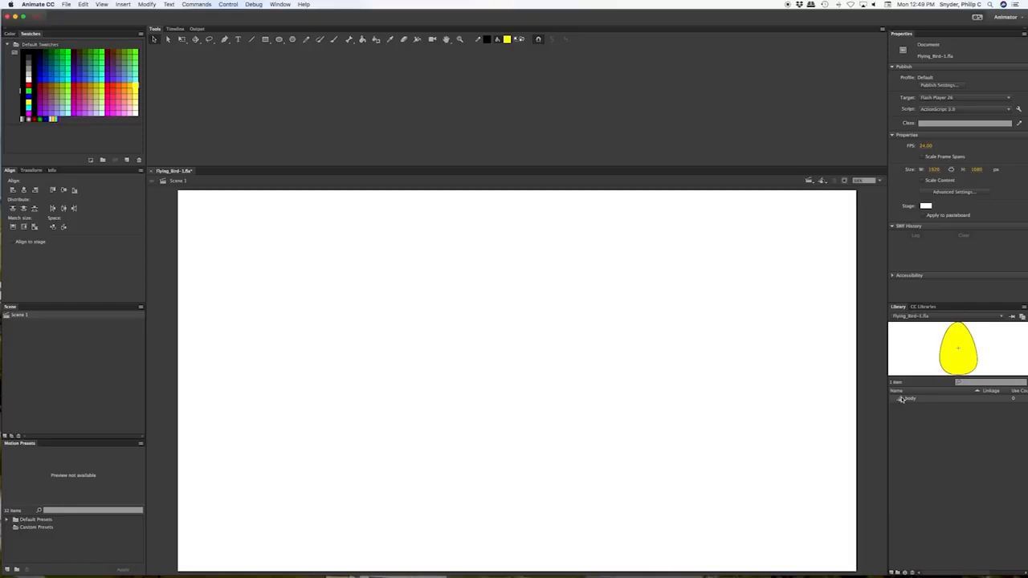
- Open the body symbol from the library for editing, try bulging its upper right side outward, and undo the reshaping
{"action": "double_click", "coordinate": [900, 399]}
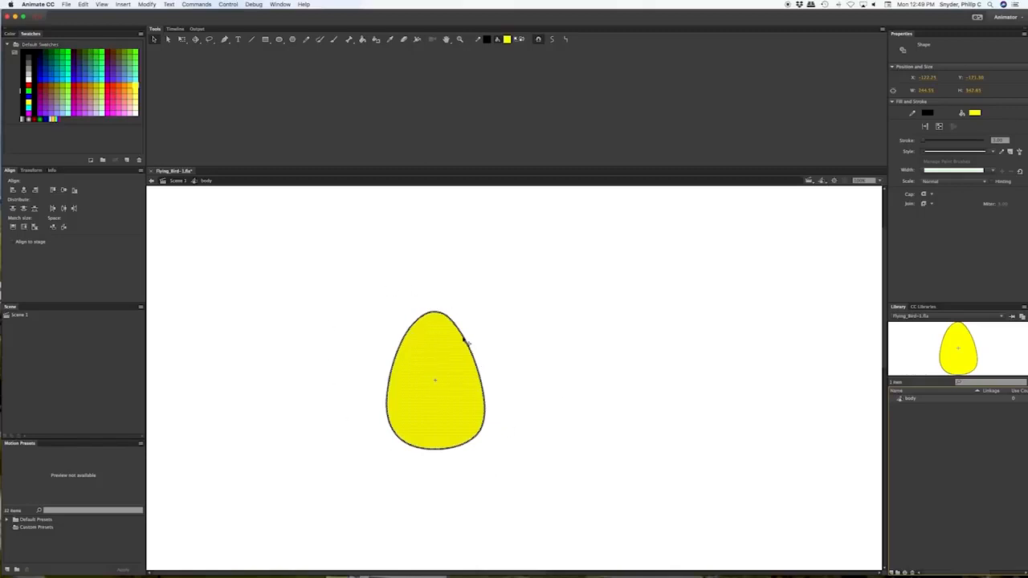
{"action": "left_click", "coordinate": [514, 390]}
{"action": "left_click_drag", "start_coordinate": [474, 351], "coordinate": [487, 350]}
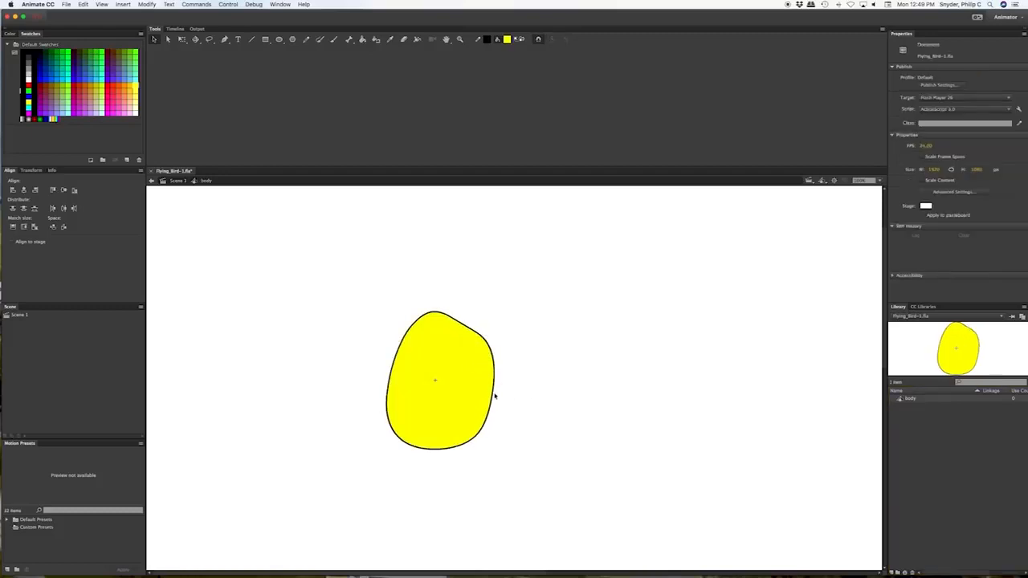
{"action": "key", "text": "super+z"}
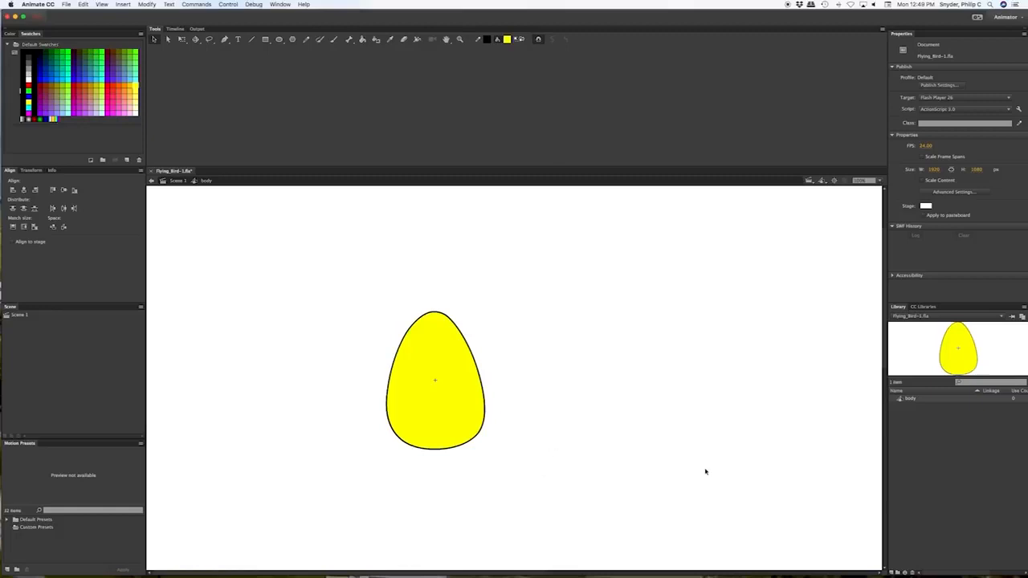
{"action": "left_click", "coordinate": [927, 456]}
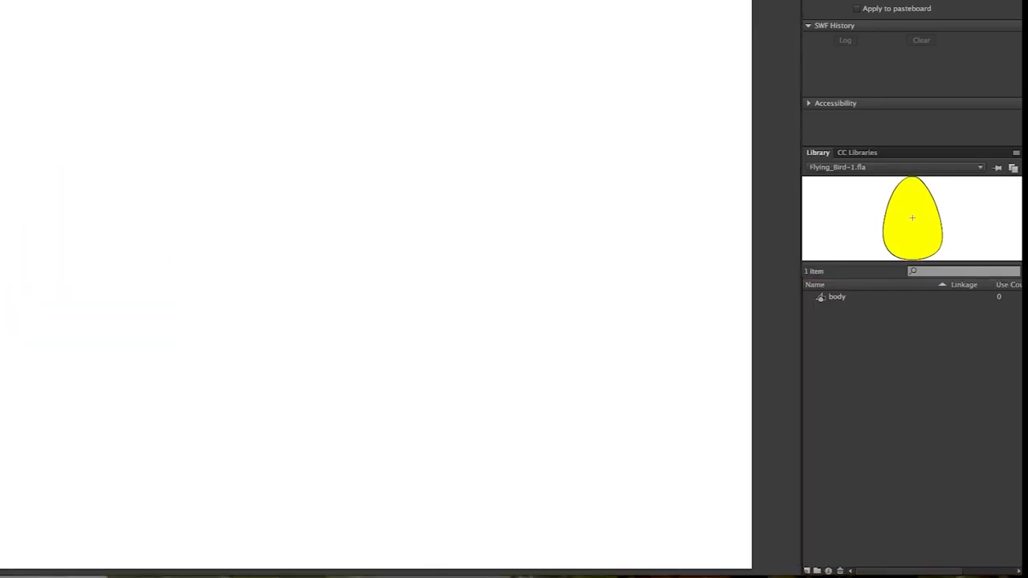
- Create a Graphic symbol named head and draw a yellow circle with a black outline centred on its registration point
{"action": "left_click", "coordinate": [808, 572]}
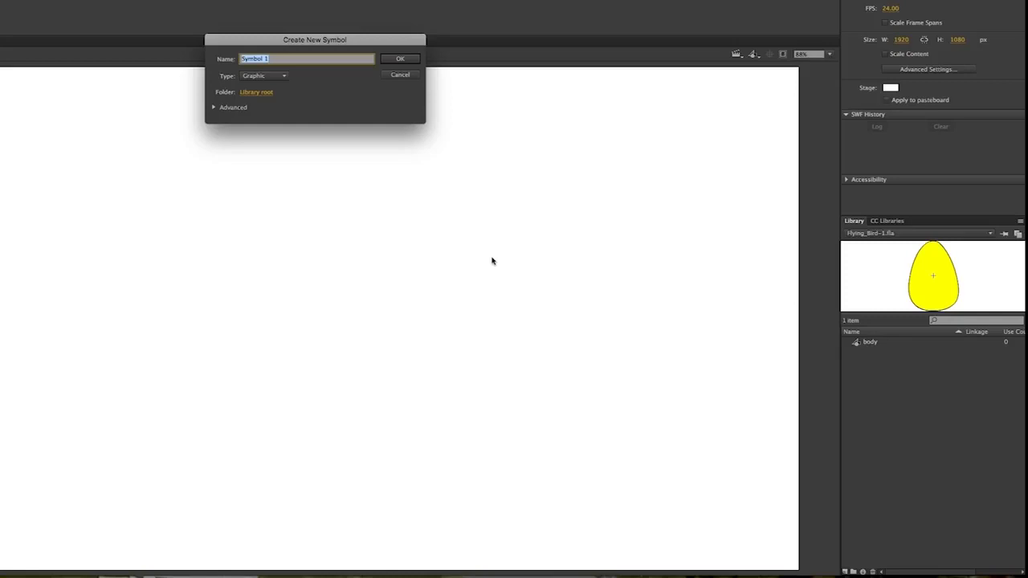
{"action": "type", "text": "head"}
{"action": "key", "text": "Return"}
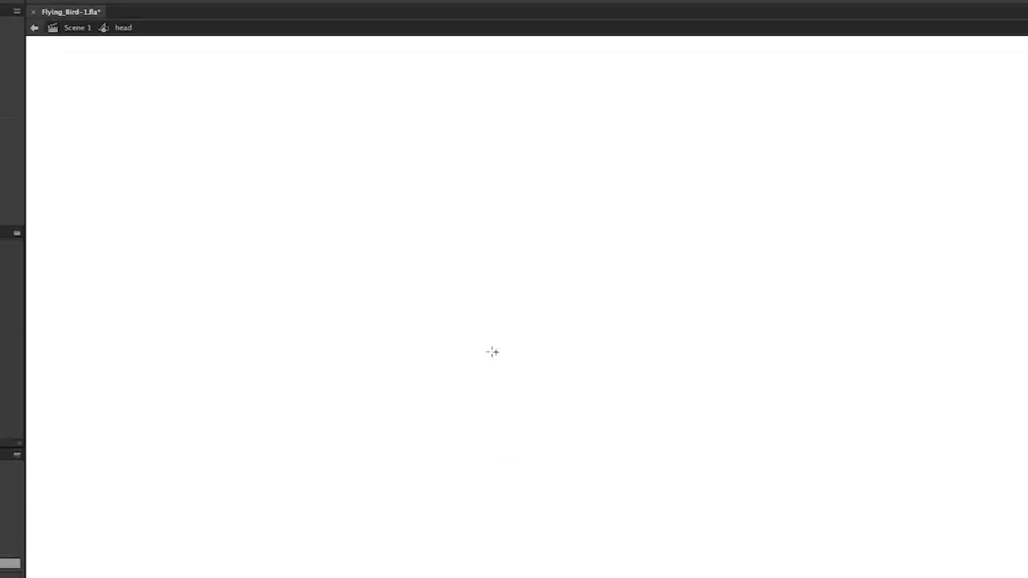
{"action": "left_click_drag", "start_coordinate": [496, 352], "coordinate": [537, 408]}
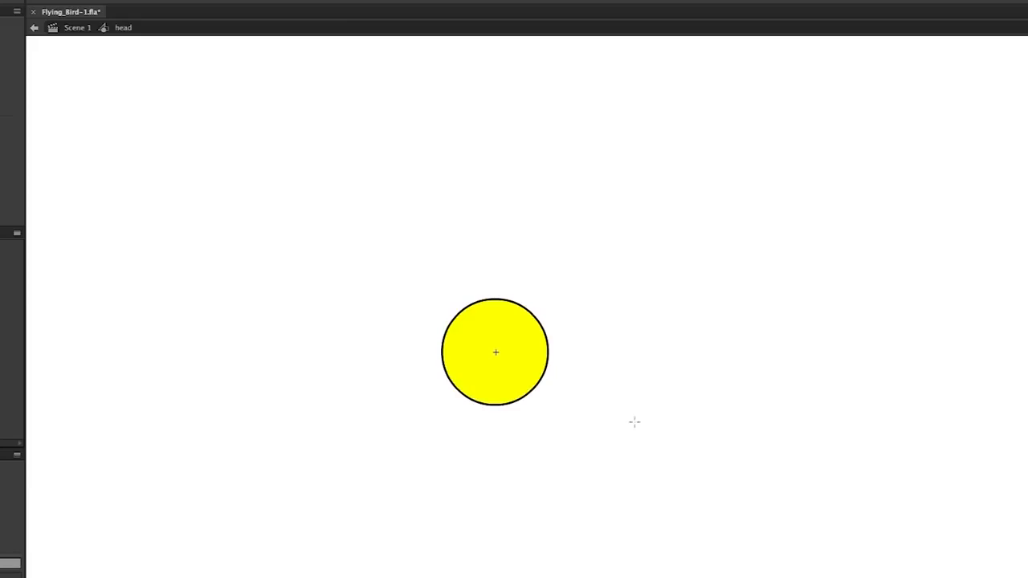
- Reshape the head circle into a slightly narrower oval by pushing its sides inward and easing the right side back outward
{"action": "key", "text": "v"}
{"action": "left_click_drag", "start_coordinate": [549, 345], "coordinate": [541, 346]}
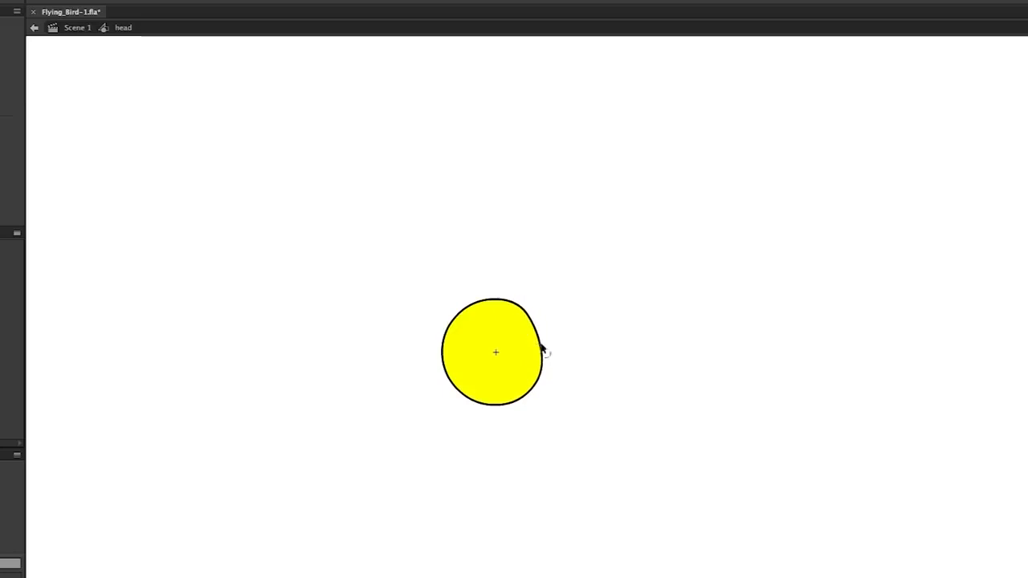
{"action": "left_click_drag", "start_coordinate": [439, 351], "coordinate": [450, 352]}
{"action": "left_click_drag", "start_coordinate": [543, 368], "coordinate": [538, 367]}
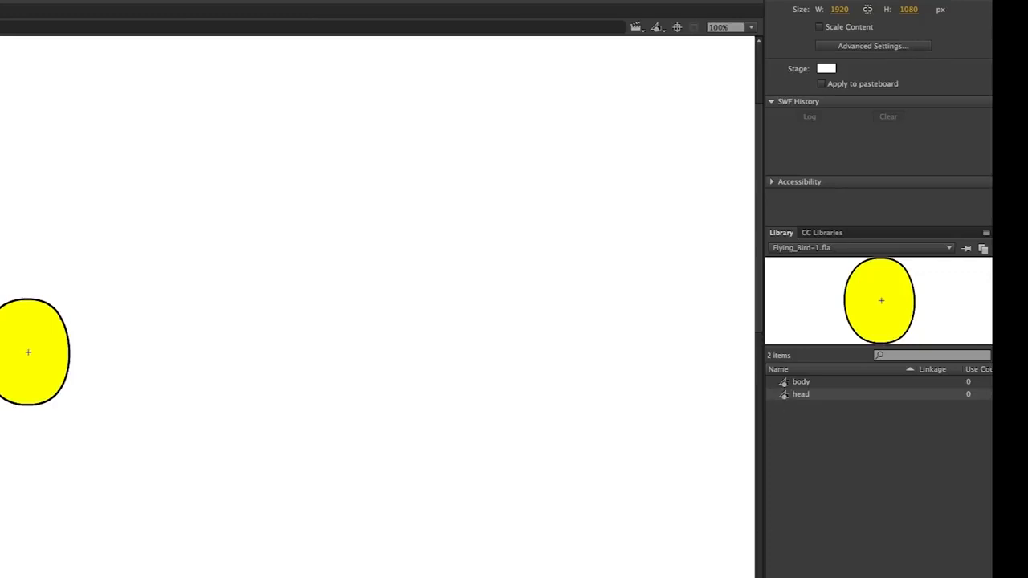
{"action": "left_click_drag", "start_coordinate": [69, 351], "coordinate": [75, 349]}
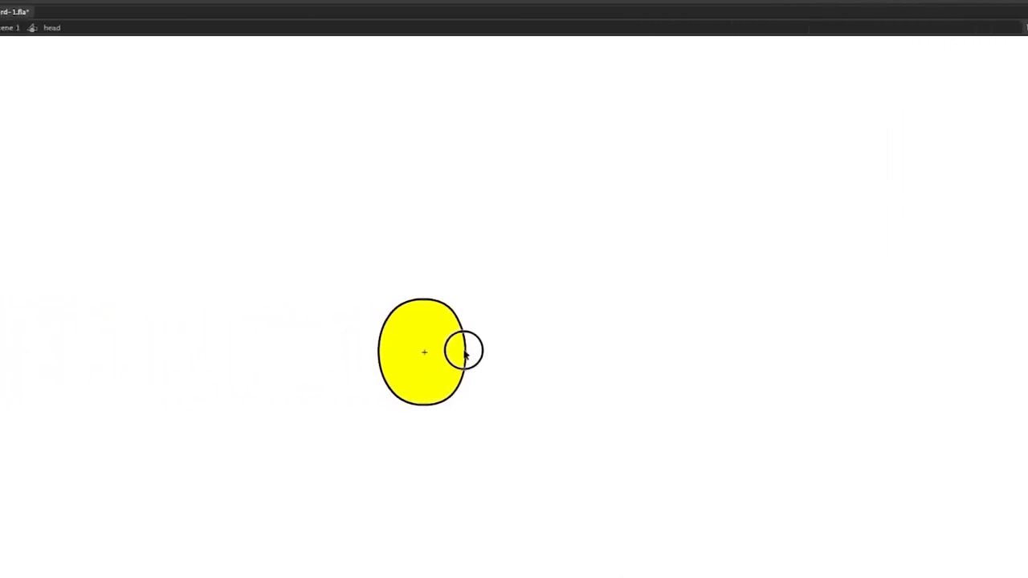
{"action": "left_click_drag", "start_coordinate": [471, 351], "coordinate": [474, 355]}
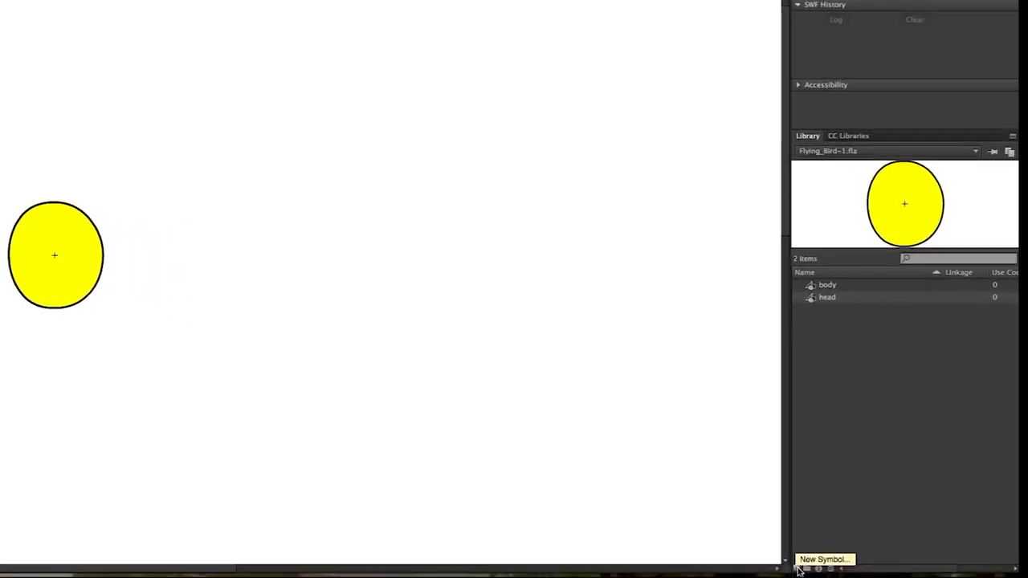
- Create a Graphic symbol named eyes and draw a white circle about 88 px across with a black outline, left of the registration point
{"action": "left_click", "coordinate": [799, 569]}
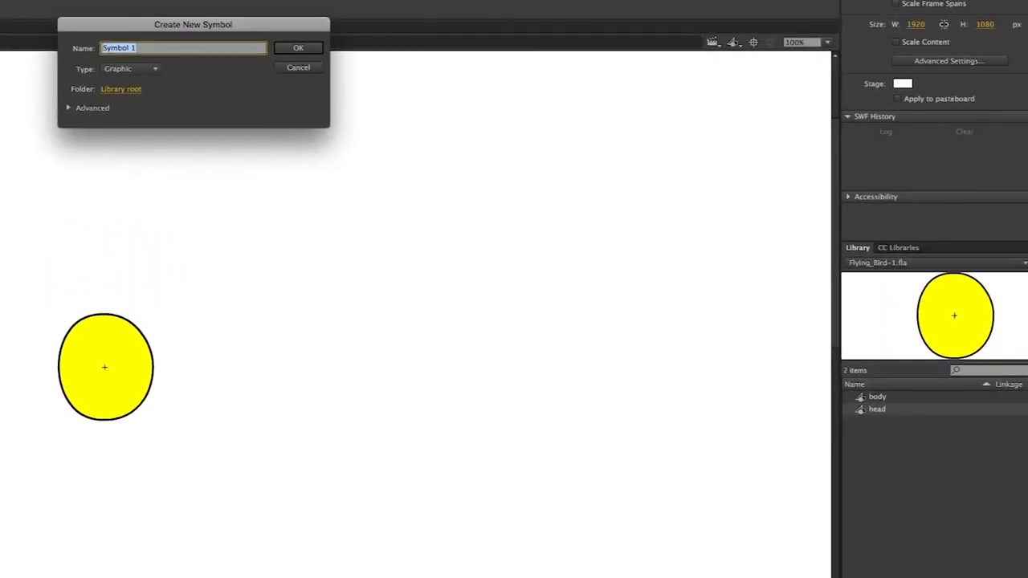
{"action": "type", "text": "eyes"}
{"action": "key", "text": "Return"}
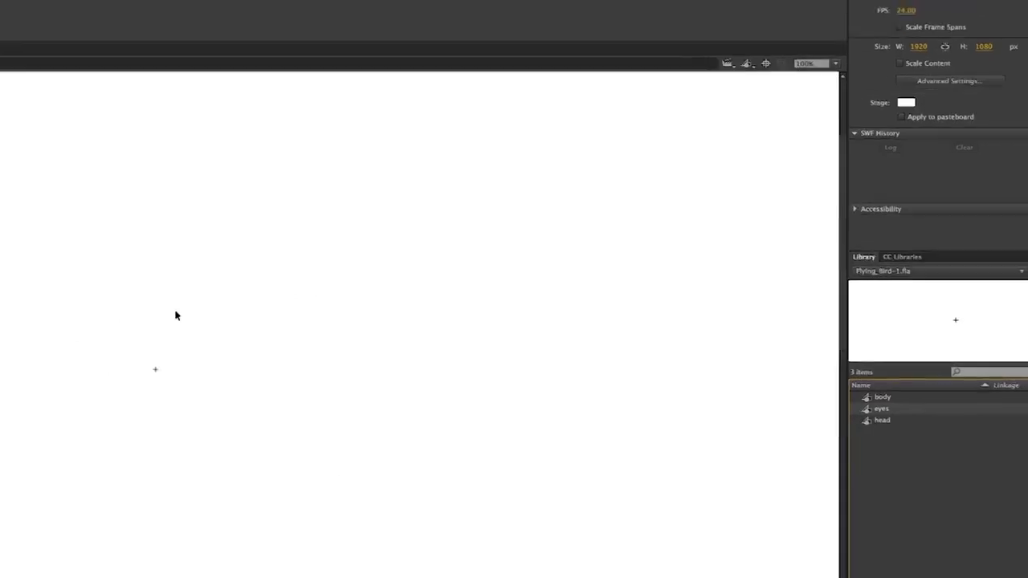
{"action": "left_click", "coordinate": [279, 39]}
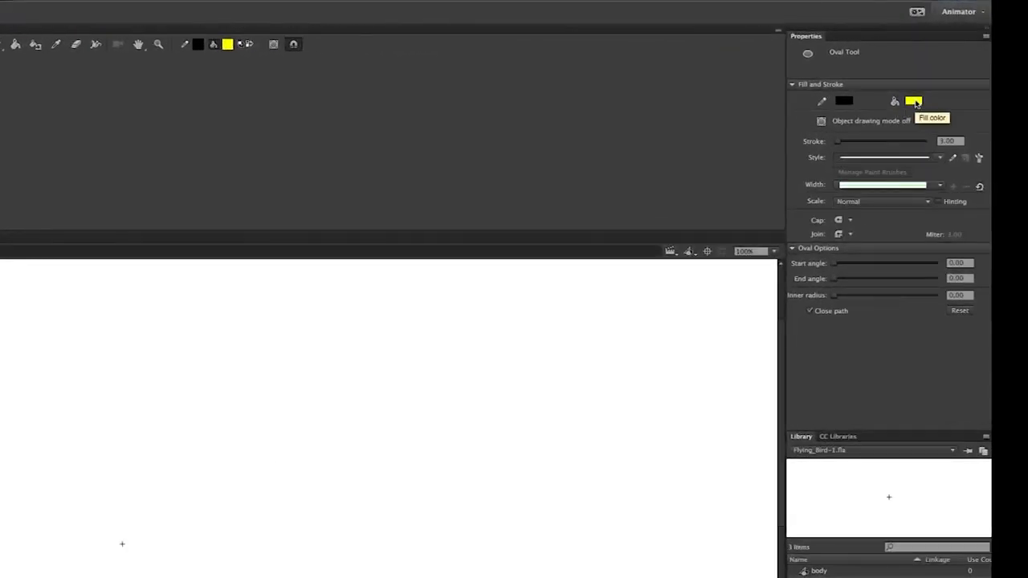
{"action": "left_click", "coordinate": [916, 103]}
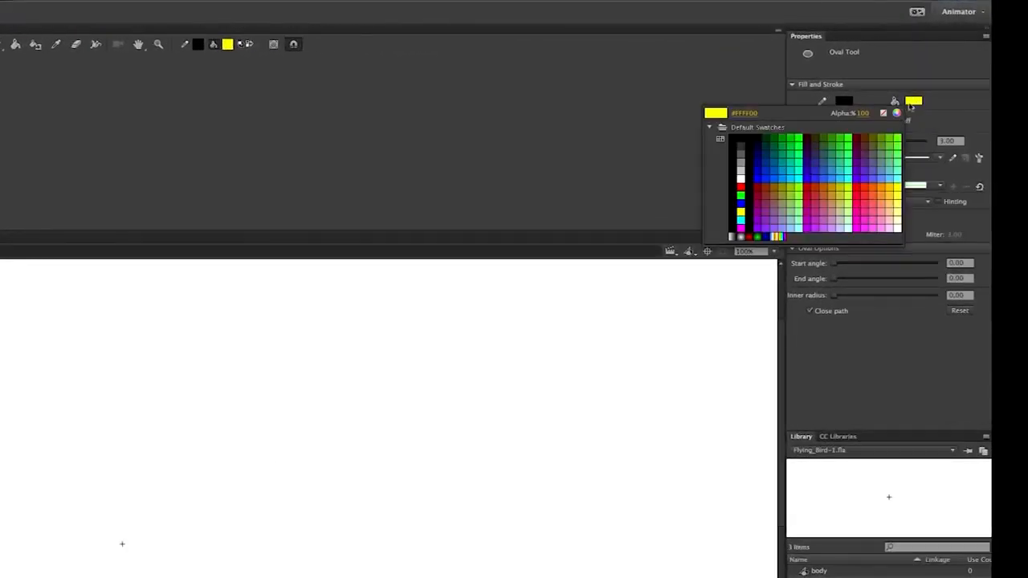
{"action": "left_click", "coordinate": [742, 177]}
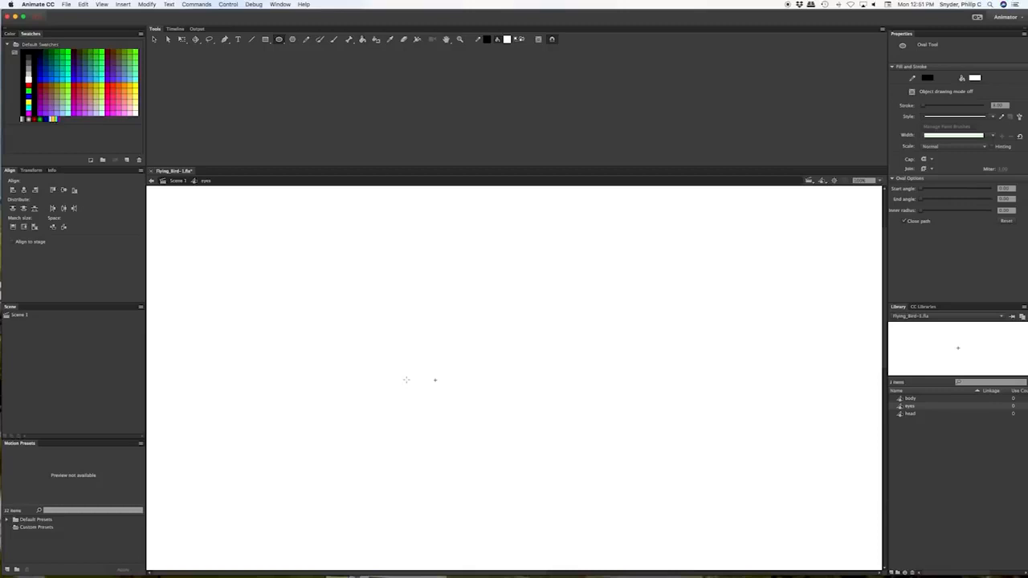
{"action": "left_click_drag", "start_coordinate": [406, 380], "coordinate": [421, 398]}
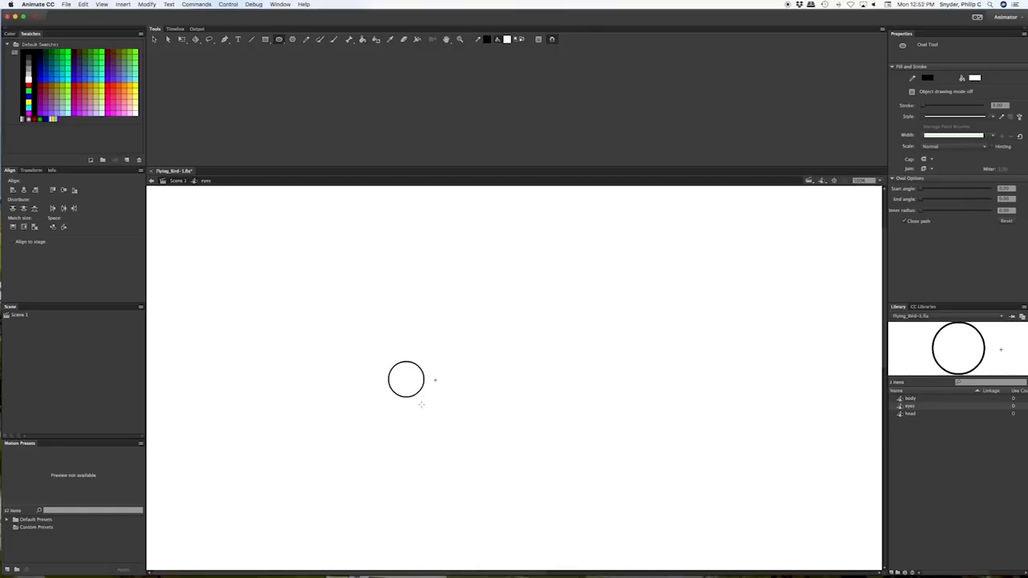
- Duplicate the eye circle and arrange the two circles level and close together on either side of the registration point
{"action": "key", "text": "v"}
{"action": "left_click_drag", "start_coordinate": [377, 343], "coordinate": [427, 415]}
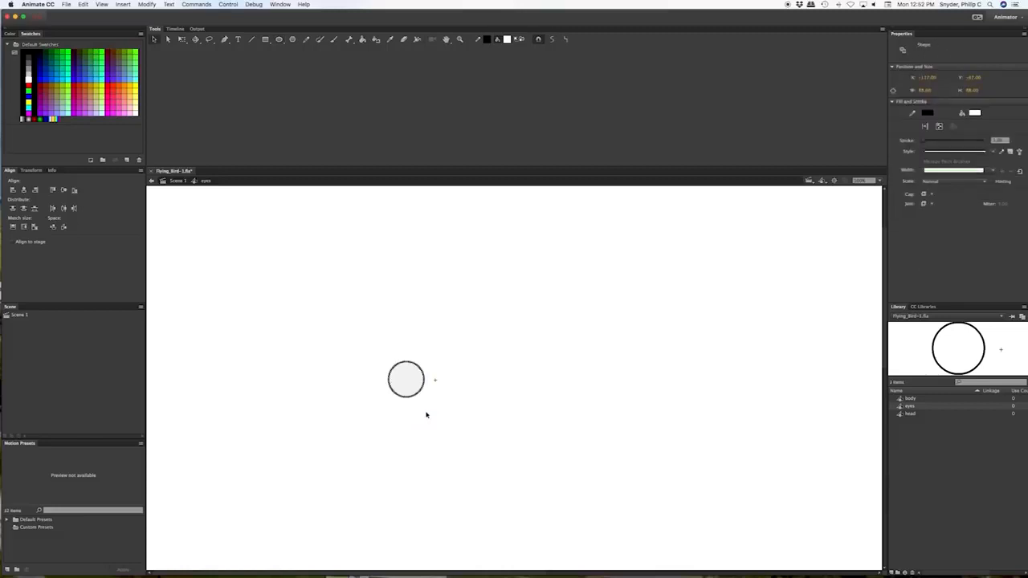
{"action": "key", "text": "super+v"}
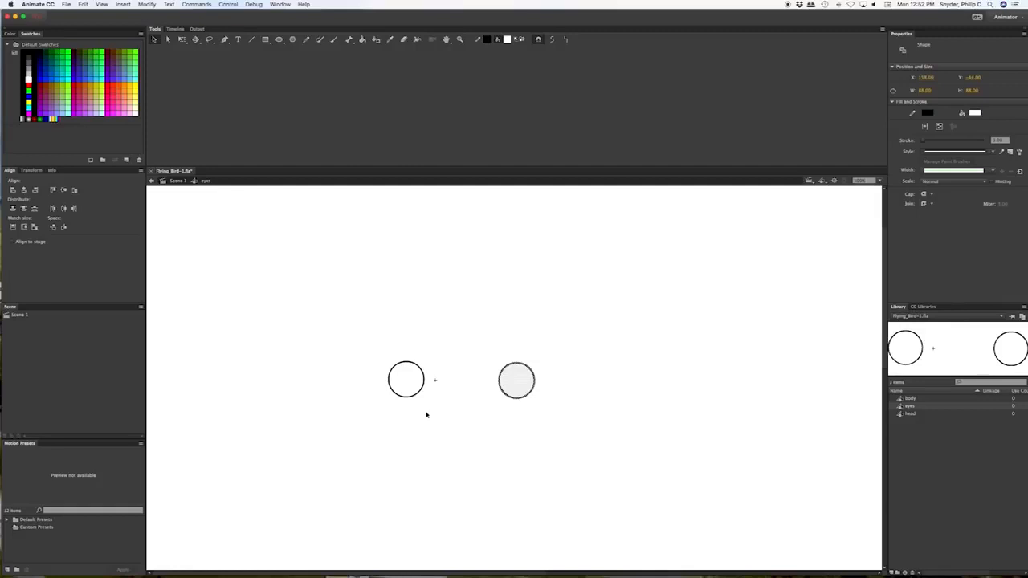
{"action": "left_click_drag", "start_coordinate": [523, 385], "coordinate": [466, 382]}
{"action": "left_click", "coordinate": [410, 387]}
{"action": "left_click", "coordinate": [471, 382]}
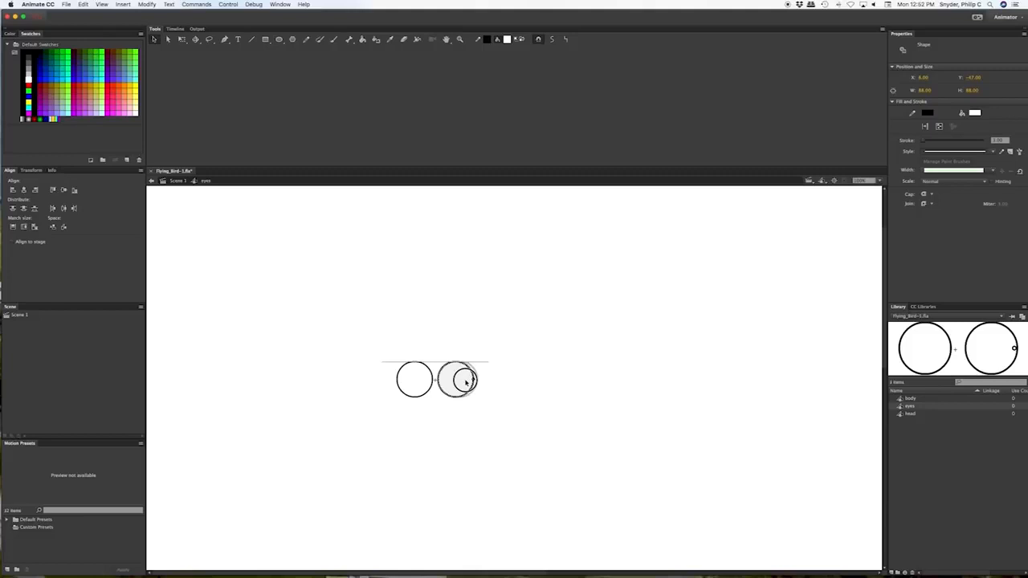
{"action": "left_click_drag", "start_coordinate": [466, 382], "coordinate": [466, 383]}
{"action": "left_click", "coordinate": [661, 351]}
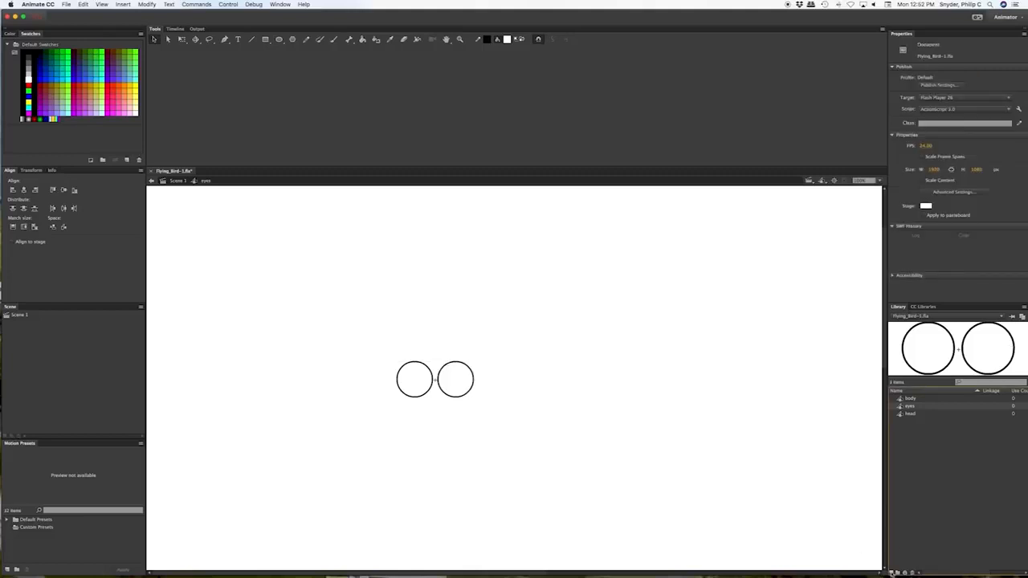
- Create a Graphic symbol named pupils
{"action": "left_click", "coordinate": [893, 572]}
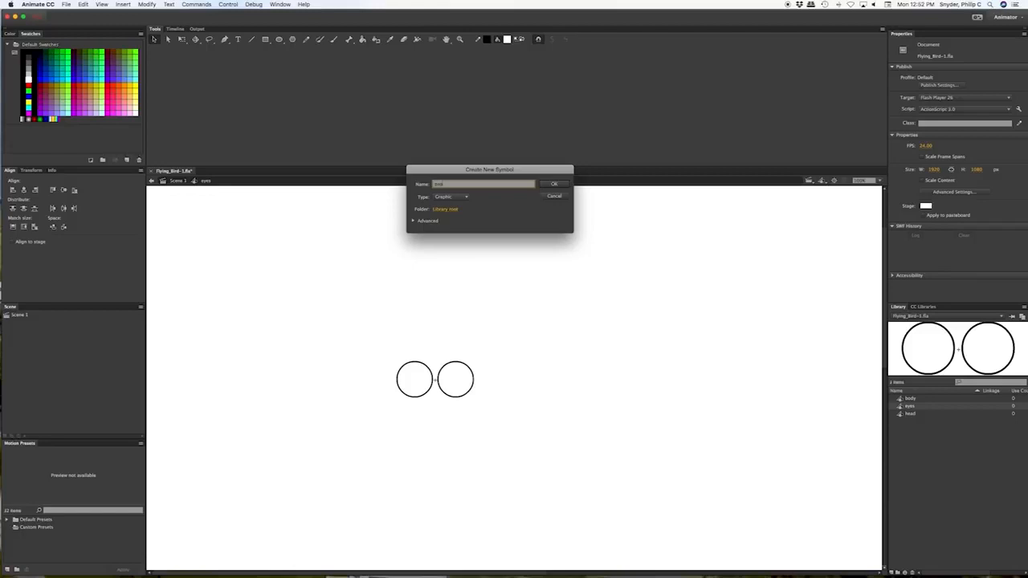
{"action": "type", "text": "pupils"}
{"action": "key", "text": "Return"}
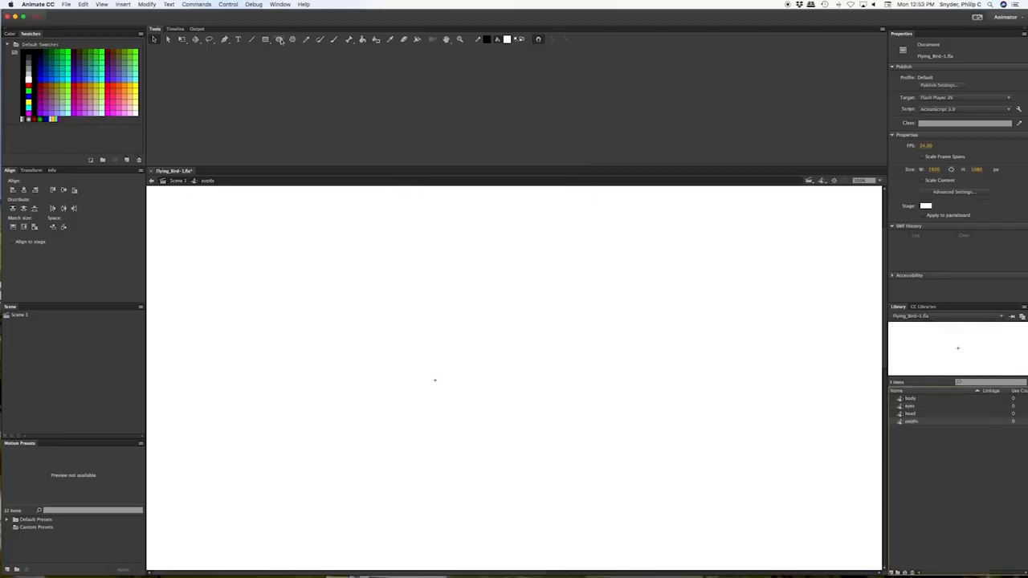
- Draw a small solid black circle without an outline just left of the pupils symbol's registration point
{"action": "left_click", "coordinate": [279, 39]}
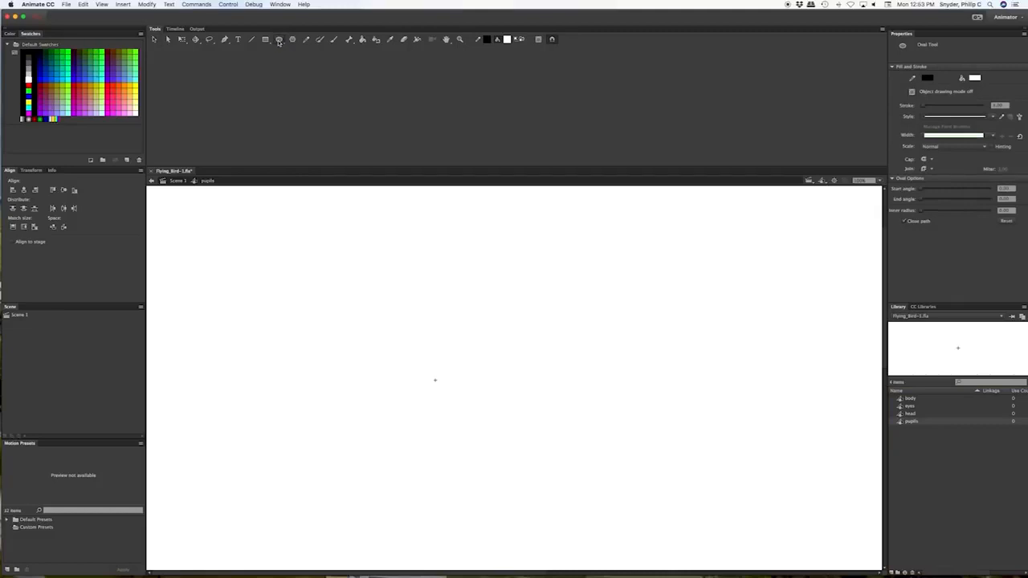
{"action": "left_click", "coordinate": [928, 77]}
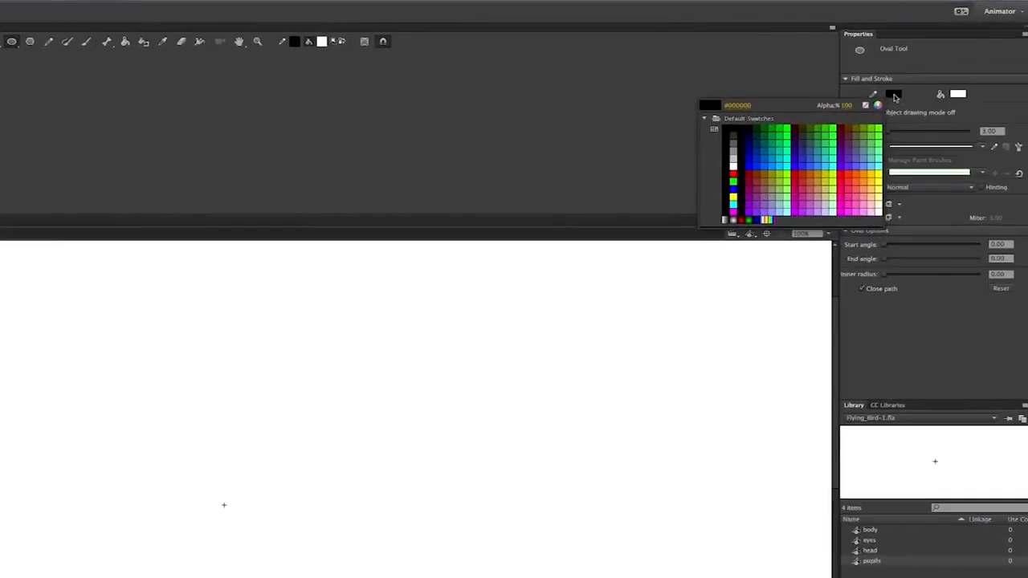
{"action": "left_click", "coordinate": [866, 105]}
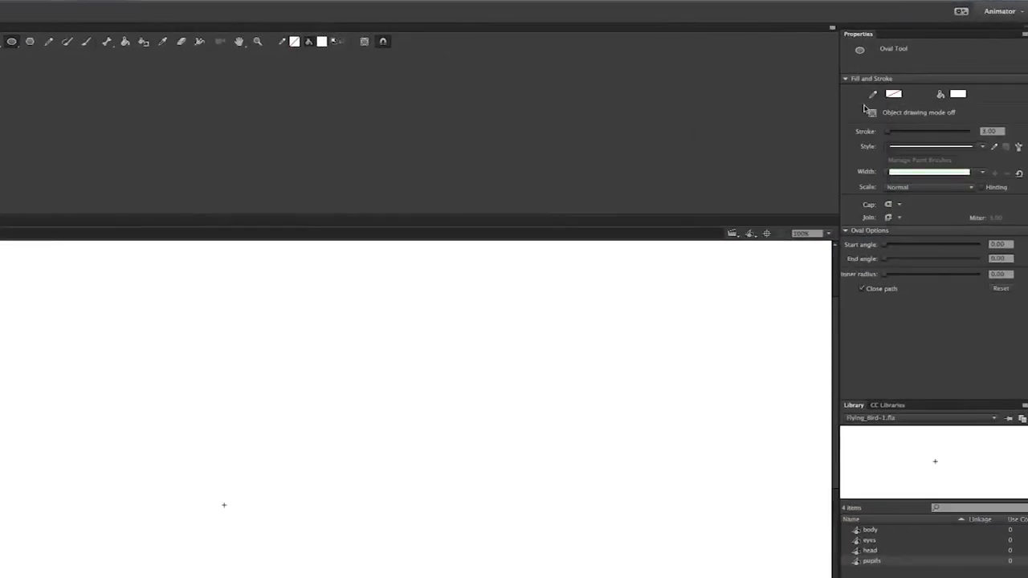
{"action": "left_click", "coordinate": [959, 95]}
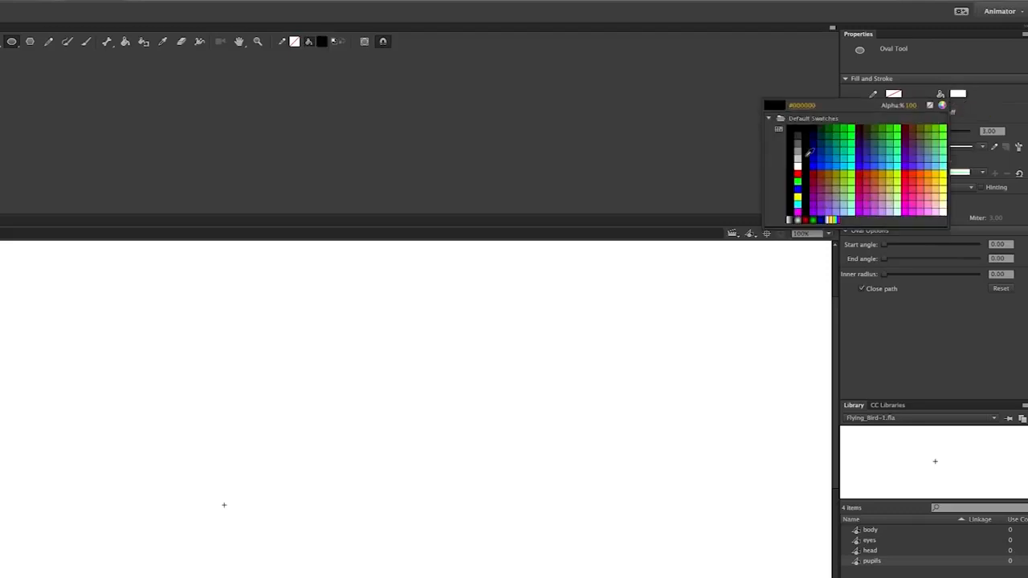
{"action": "left_click", "coordinate": [798, 128]}
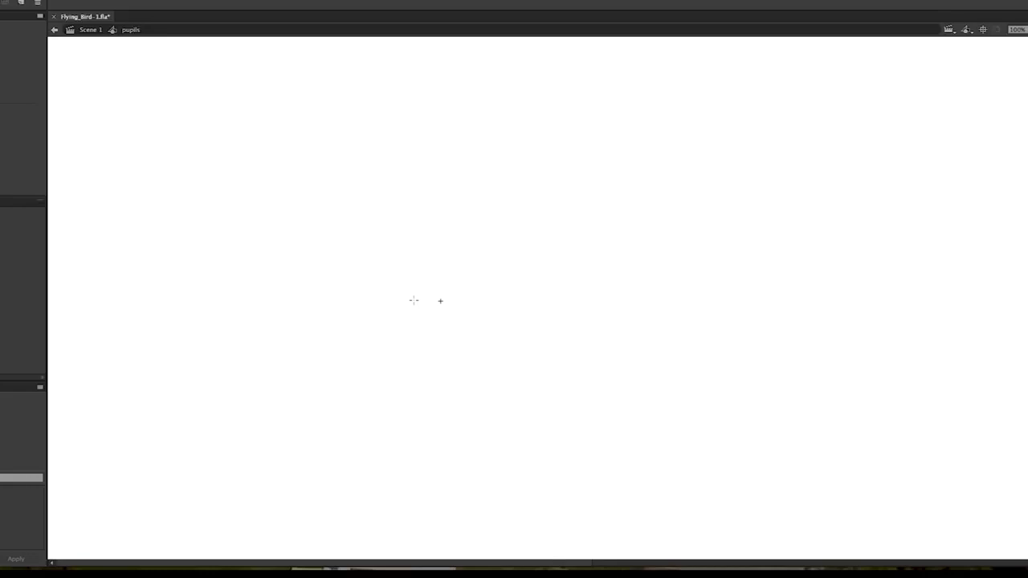
{"action": "left_click_drag", "start_coordinate": [413, 301], "coordinate": [423, 312]}
- Duplicate the black pupil and place the copy level with the original on the other side of the registration point
{"action": "left_click", "coordinate": [416, 305]}
{"action": "key", "text": "ctrl+c"}
{"action": "key", "text": "ctrl+v"}
{"action": "left_click_drag", "start_coordinate": [555, 314], "coordinate": [466, 312]}
{"action": "left_click", "coordinate": [465, 352]}
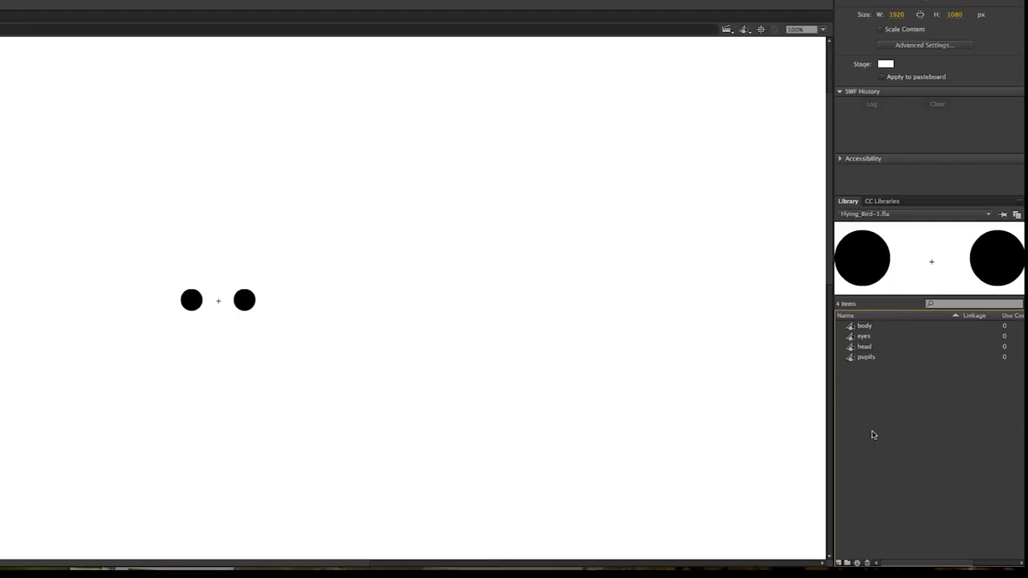
- Create a Graphic symbol named whole bird and rename its first layer to body
{"action": "left_click", "coordinate": [848, 561]}
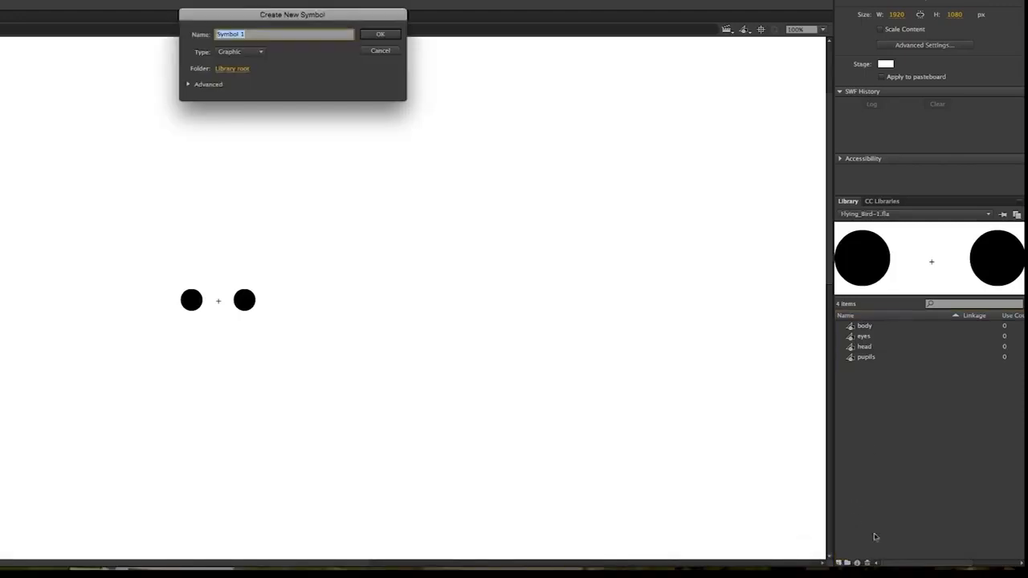
{"action": "type", "text": "whole bir"}
{"action": "key", "text": "Return"}
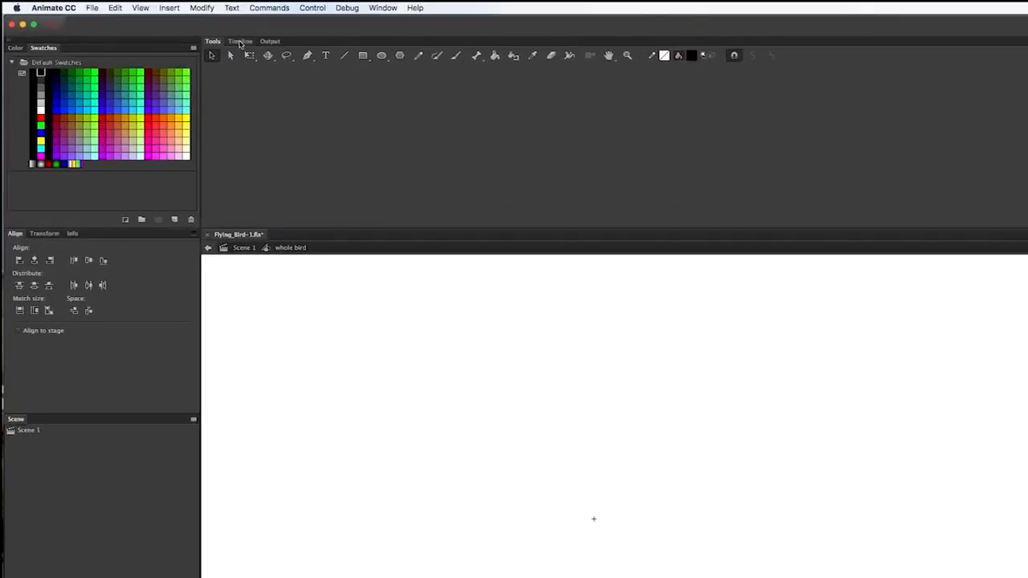
{"action": "left_click", "coordinate": [239, 42]}
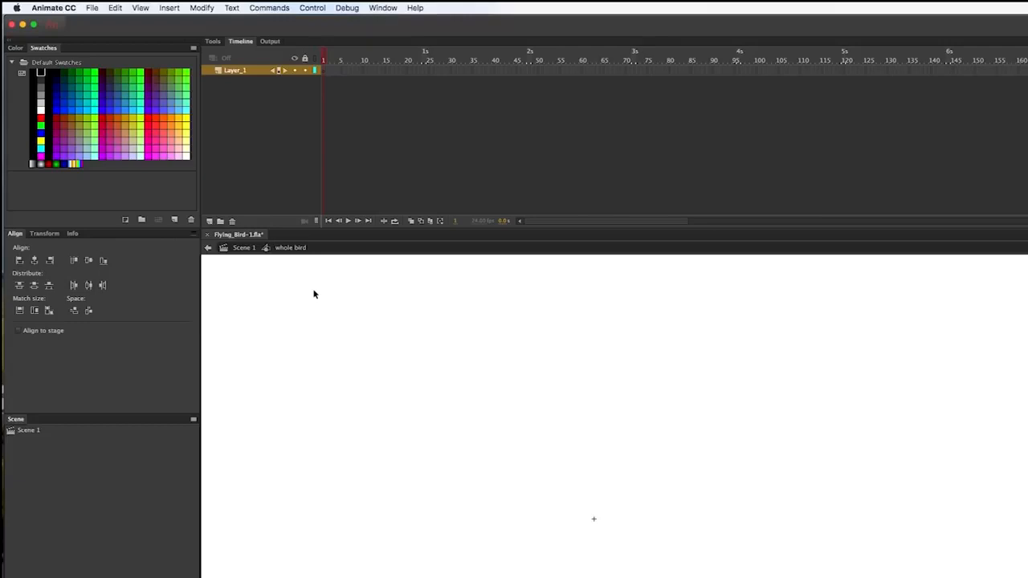
{"action": "double_click", "coordinate": [235, 70]}
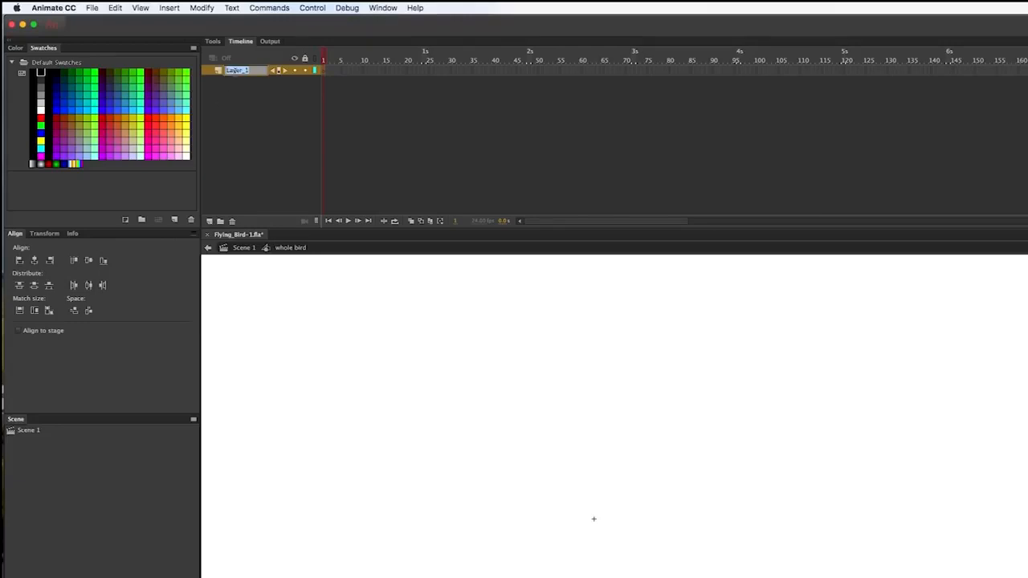
{"action": "type", "text": "body"}
{"action": "key", "text": "Return"}
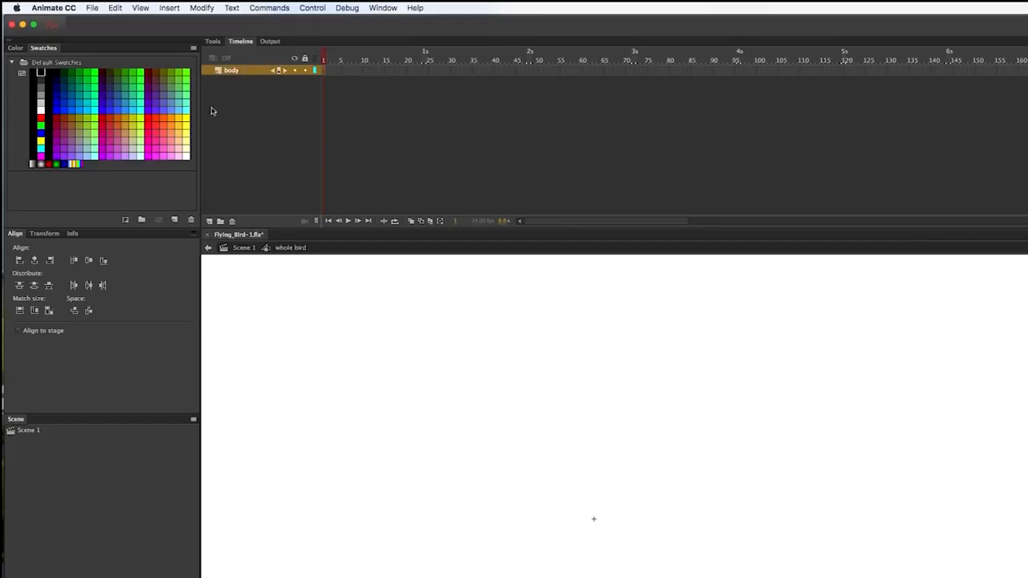
- Add three new layers above the body layer in the whole bird symbol
{"action": "left_click", "coordinate": [210, 221]}
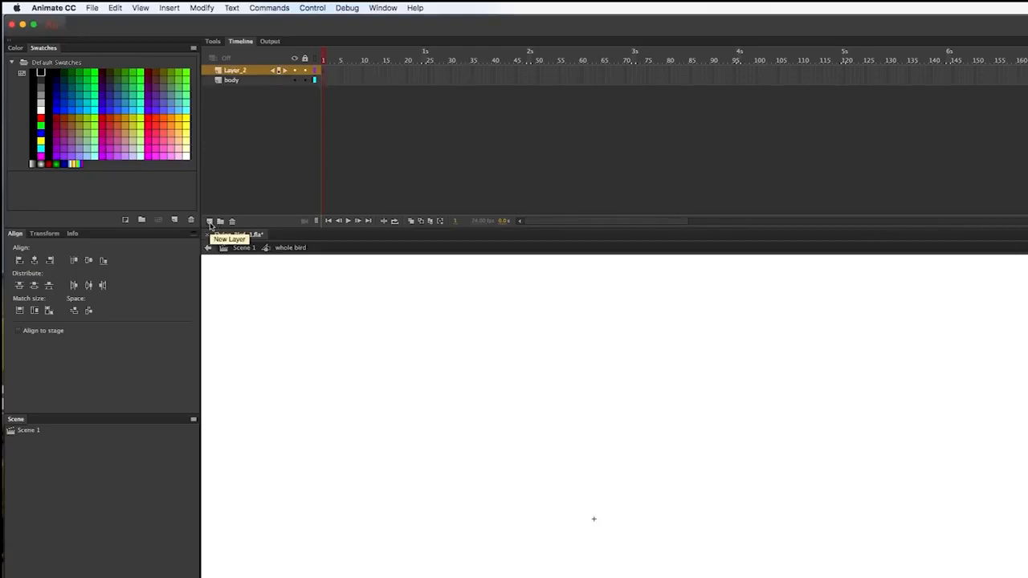
{"action": "left_click", "coordinate": [210, 222]}
{"action": "left_click", "coordinate": [210, 222]}
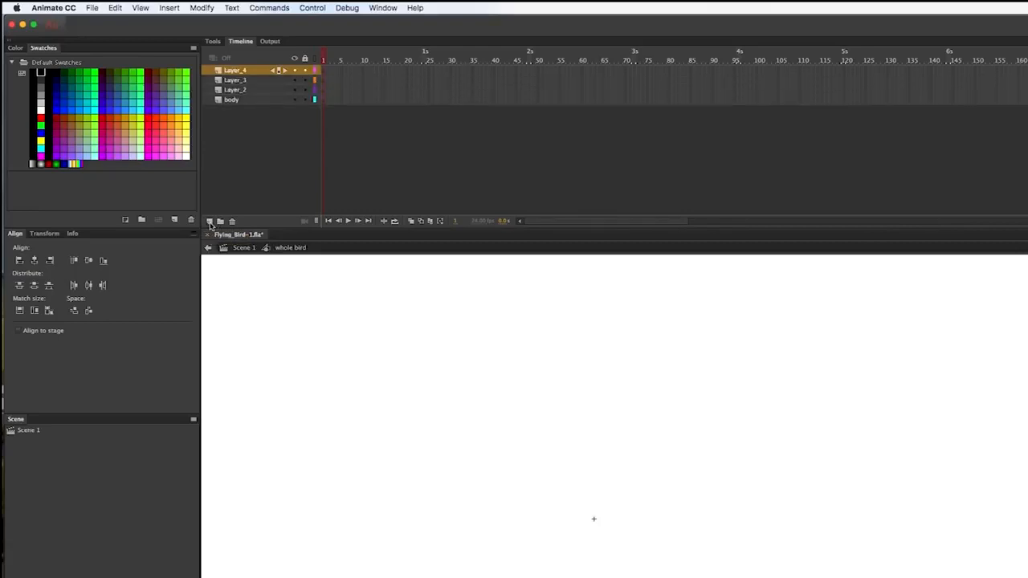
- Rename the three new layers above body, from lowest to highest, as head, eyes and pupils
{"action": "left_click", "coordinate": [231, 90]}
{"action": "double_click", "coordinate": [233, 91]}
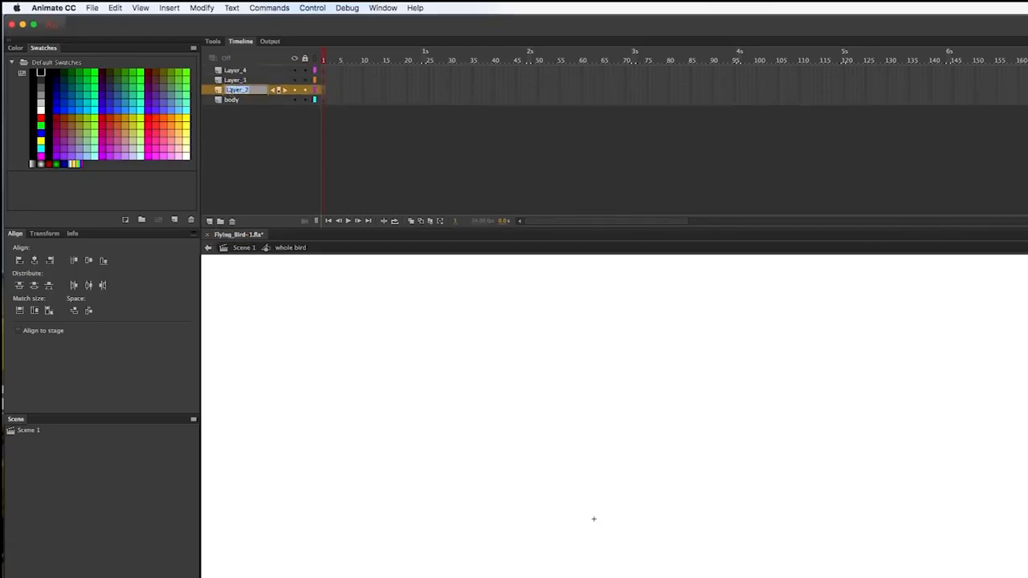
{"action": "type", "text": "head"}
{"action": "key", "text": "Return"}
{"action": "double_click", "coordinate": [235, 80]}
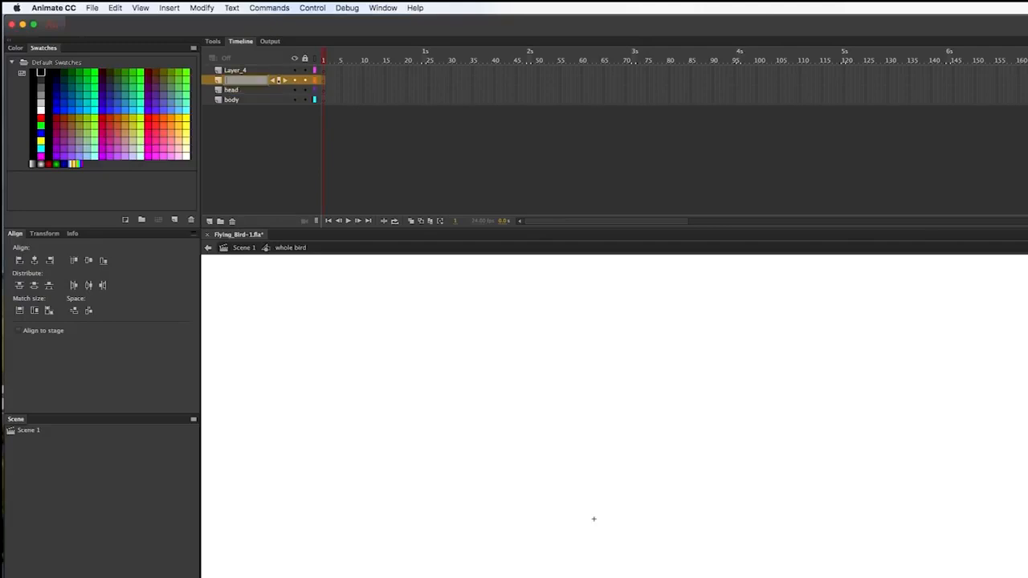
{"action": "key", "text": "Return"}
{"action": "double_click", "coordinate": [236, 70]}
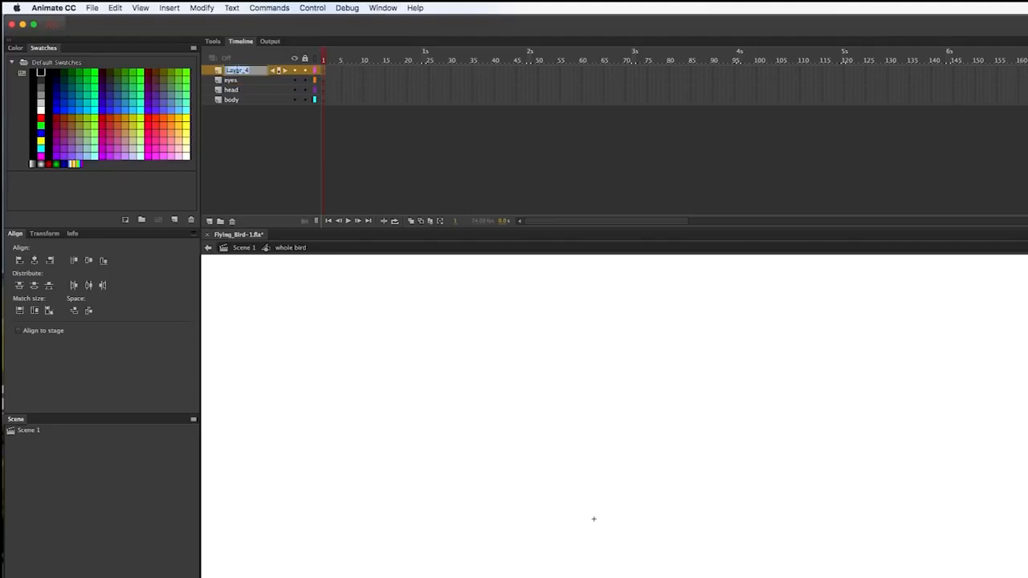
{"action": "type", "text": "bi"}
{"action": "type", "text": "pils"}
{"action": "key", "text": "Return"}
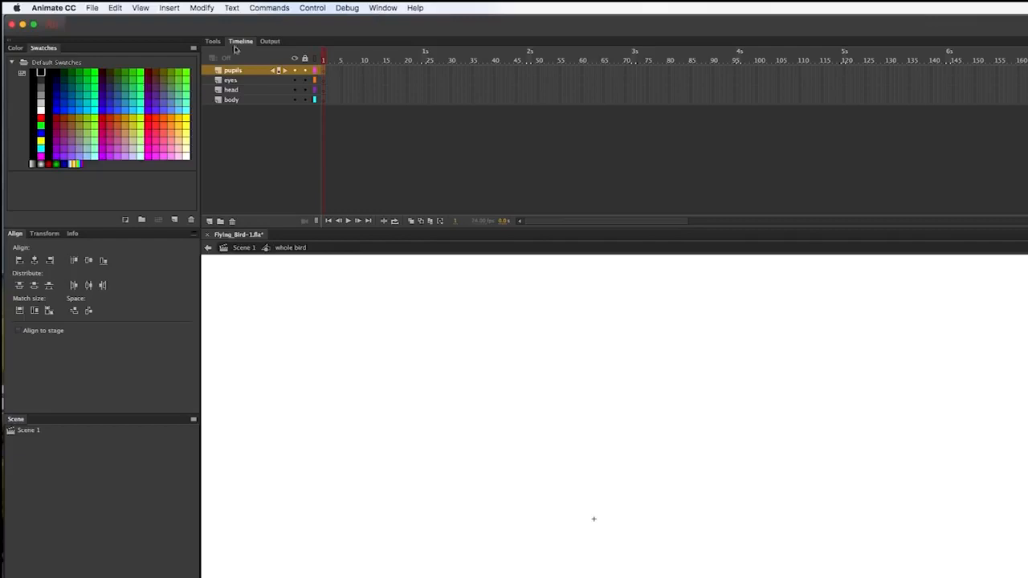
- Lock the pupils, eyes and head layers and leave the body layer active and unlocked
{"action": "left_click", "coordinate": [236, 99]}
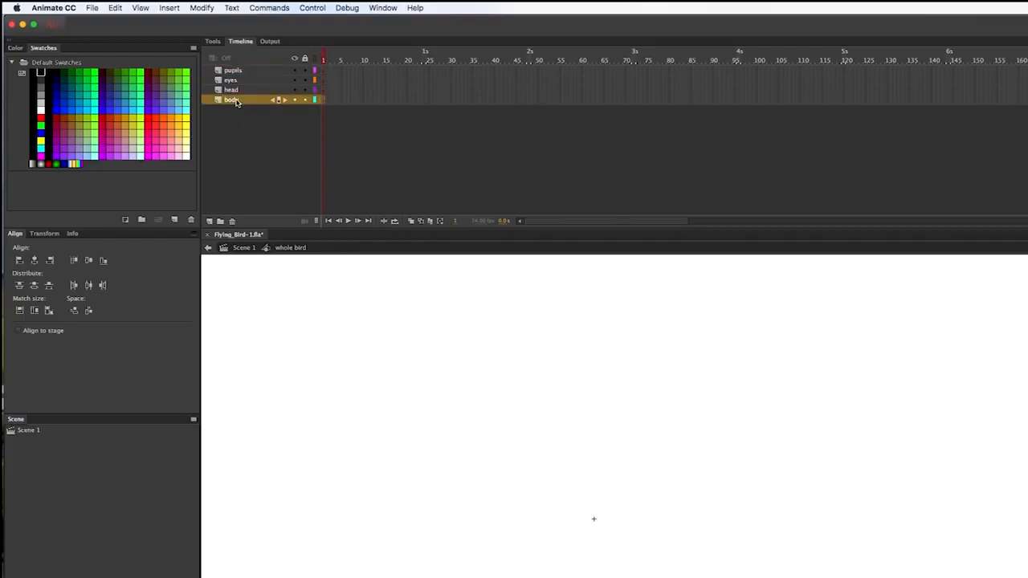
{"action": "left_click", "coordinate": [305, 70]}
{"action": "left_click", "coordinate": [305, 80]}
{"action": "left_click", "coordinate": [305, 89]}
{"action": "mouse_move", "coordinate": [305, 90]}
{"action": "left_mouse_down"}
{"action": "mouse_move", "coordinate": [306, 68]}
{"action": "mouse_move", "coordinate": [306, 102]}
{"action": "left_mouse_up"}
{"action": "left_click", "coordinate": [305, 59]}
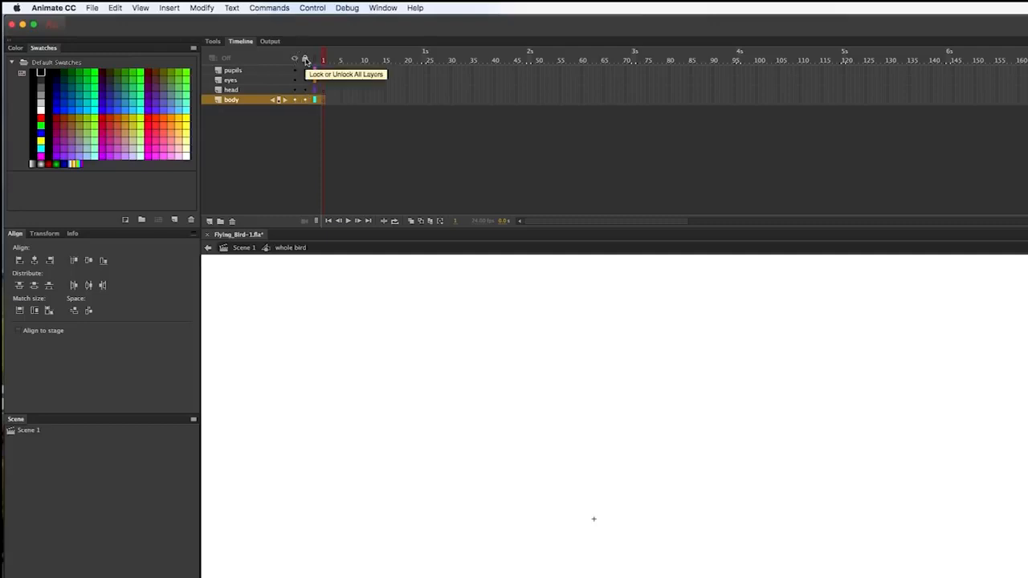
{"action": "left_click", "coordinate": [305, 59]}
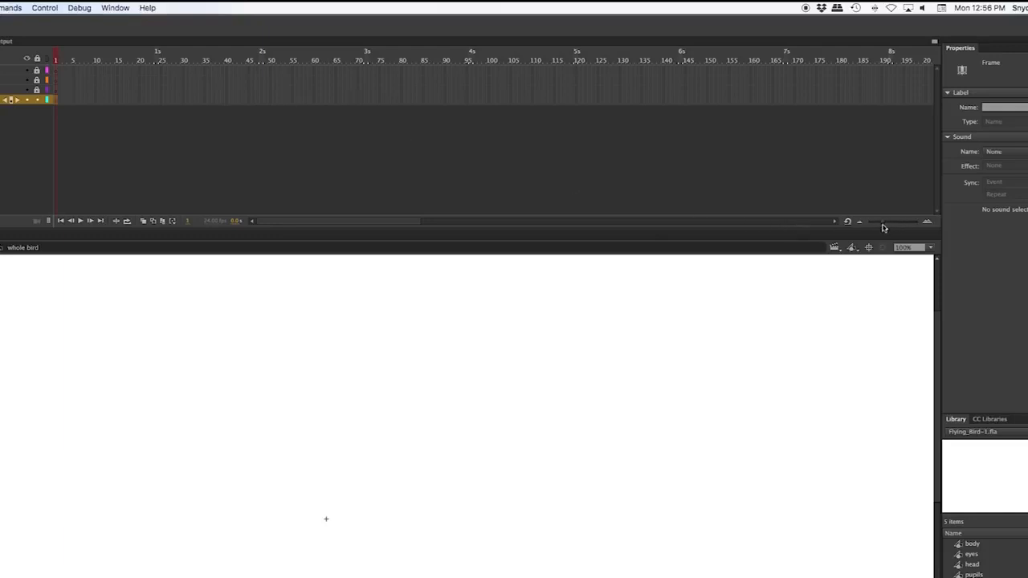
- Place the body symbol from the library centred on the registration point and lock the body layer
{"action": "left_click_drag", "start_coordinate": [883, 227], "coordinate": [901, 226]}
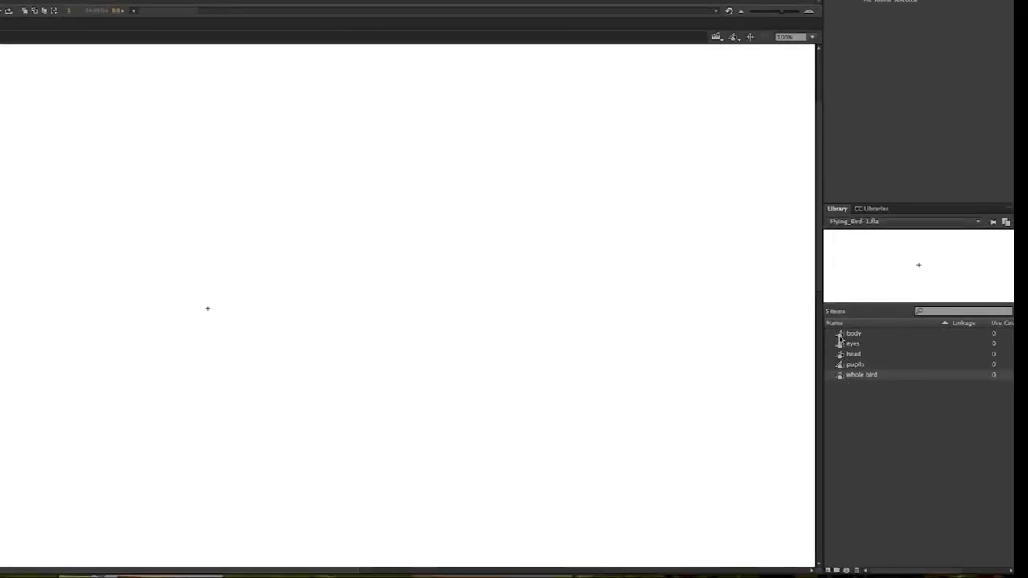
{"action": "left_click", "coordinate": [840, 336]}
{"action": "left_click_drag", "start_coordinate": [839, 336], "coordinate": [209, 311]}
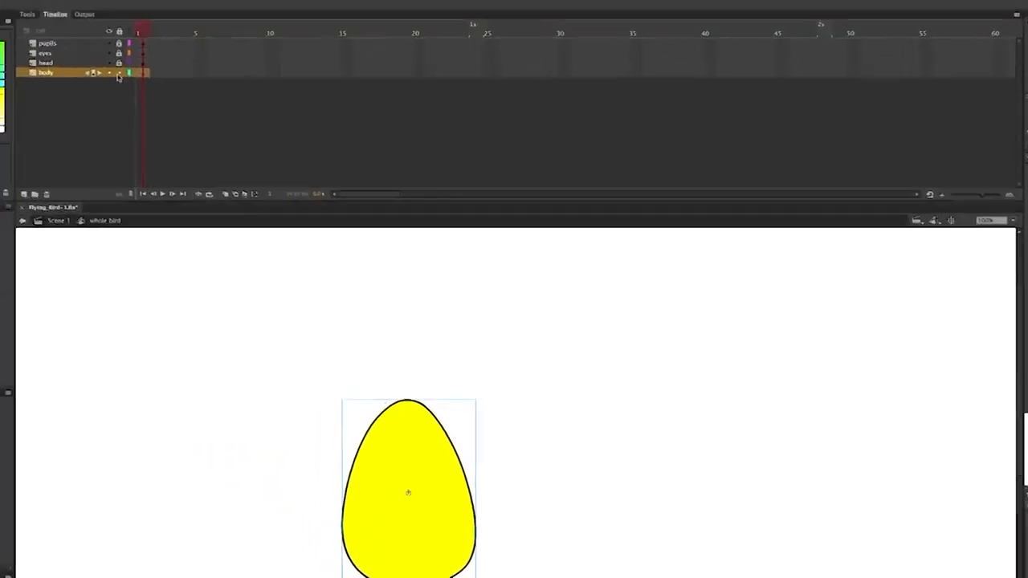
{"action": "left_click", "coordinate": [119, 74]}
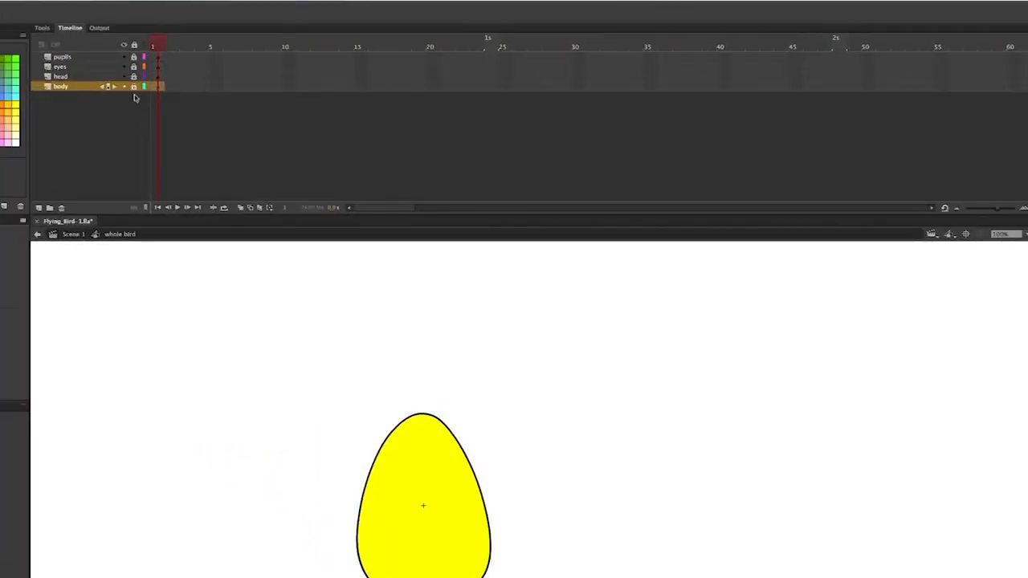
- Place the head symbol on the head layer so it overlaps the top of the body, and lock that layer
{"action": "left_click", "coordinate": [87, 77]}
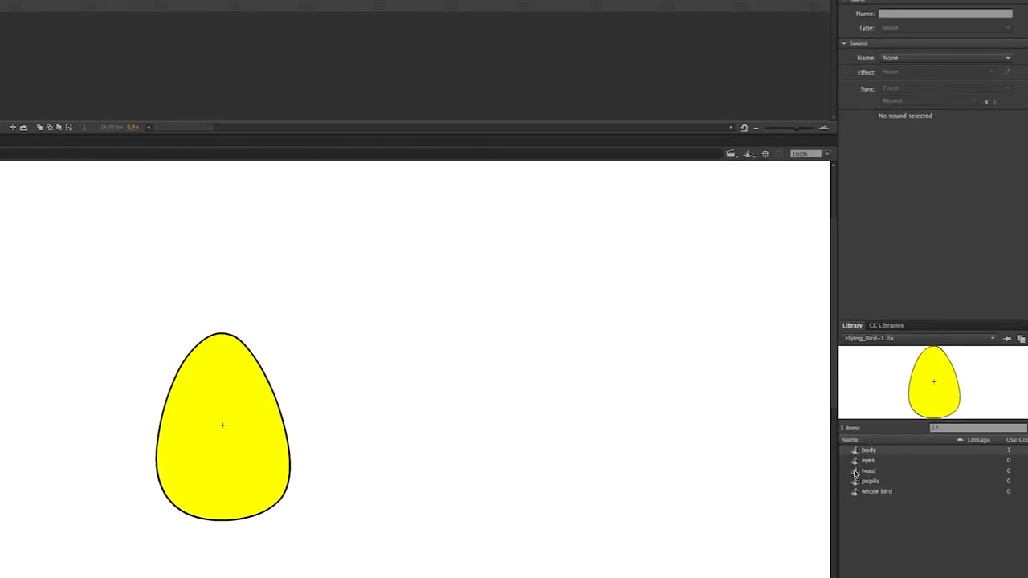
{"action": "left_click", "coordinate": [855, 473]}
{"action": "left_click_drag", "start_coordinate": [856, 472], "coordinate": [223, 316]}
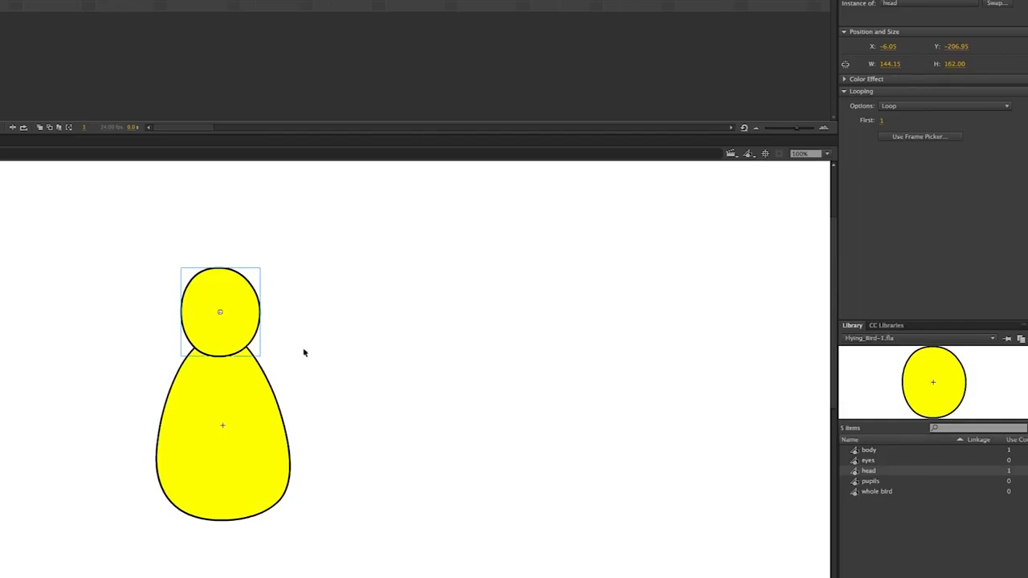
{"action": "left_click_drag", "start_coordinate": [233, 331], "coordinate": [233, 327]}
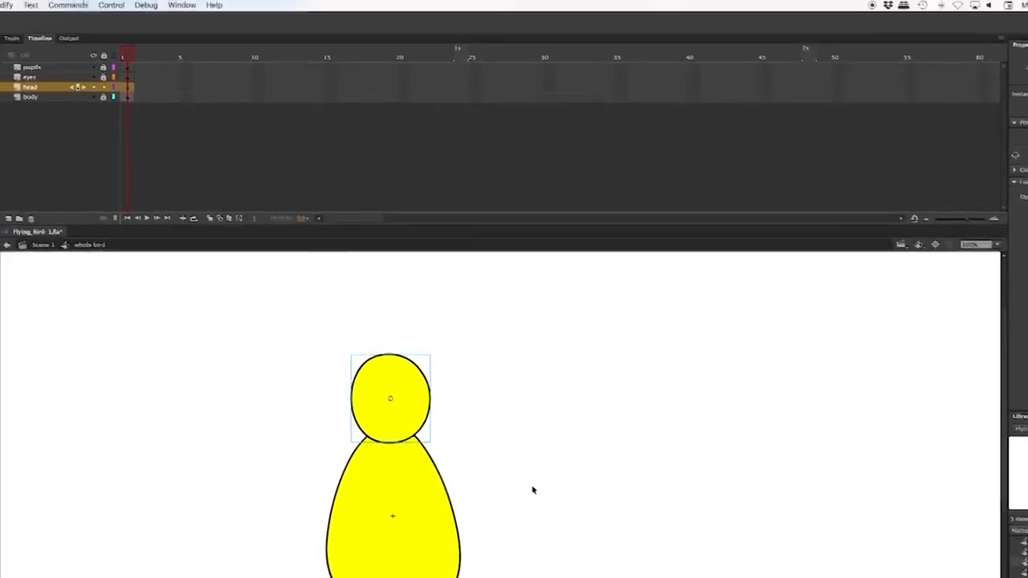
{"action": "left_click", "coordinate": [111, 92]}
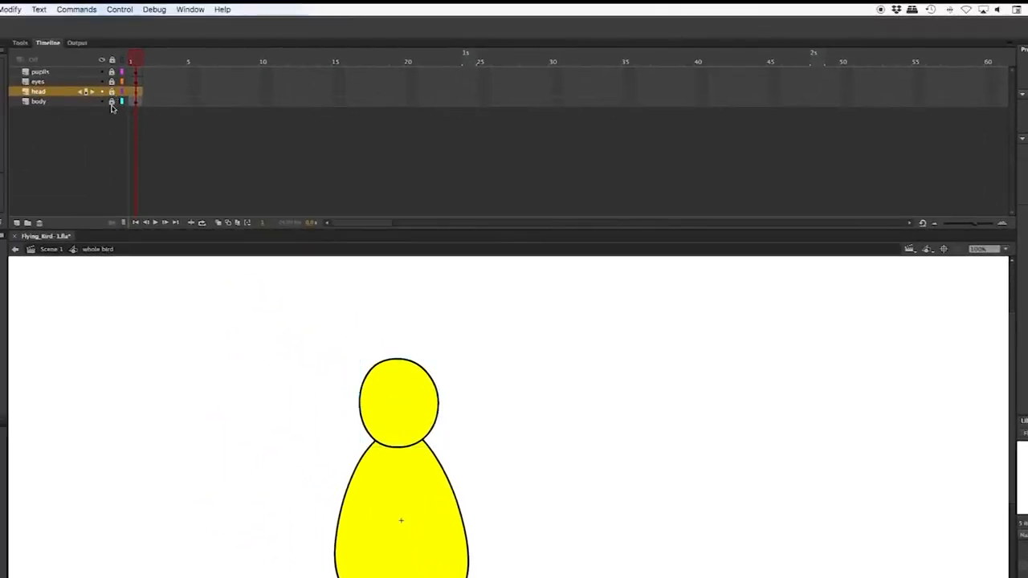
- Place the eyes symbol from the library on the eyes layer, centred across the head
{"action": "left_click", "coordinate": [56, 82]}
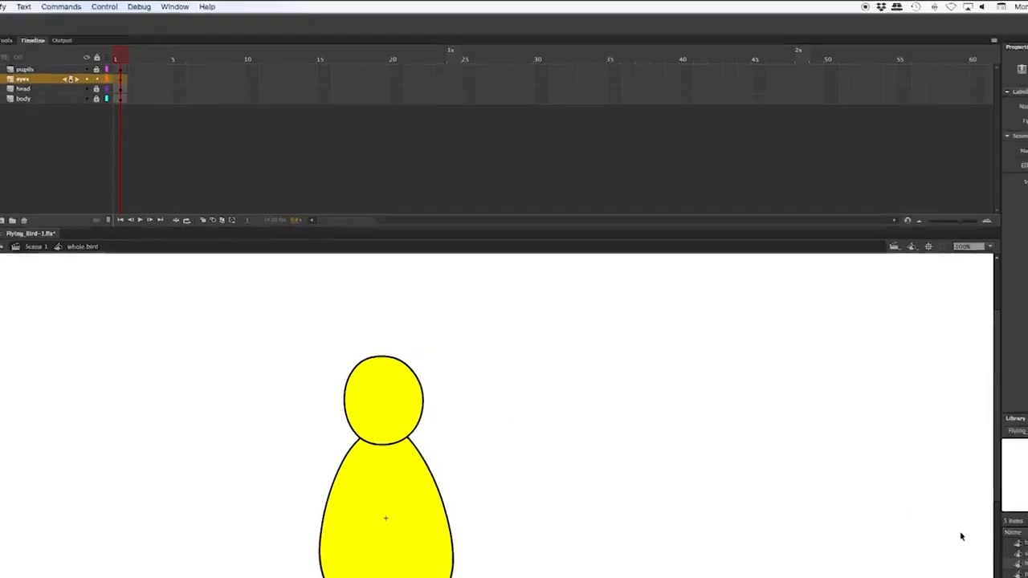
{"action": "left_click_drag", "start_coordinate": [978, 544], "coordinate": [704, 554]}
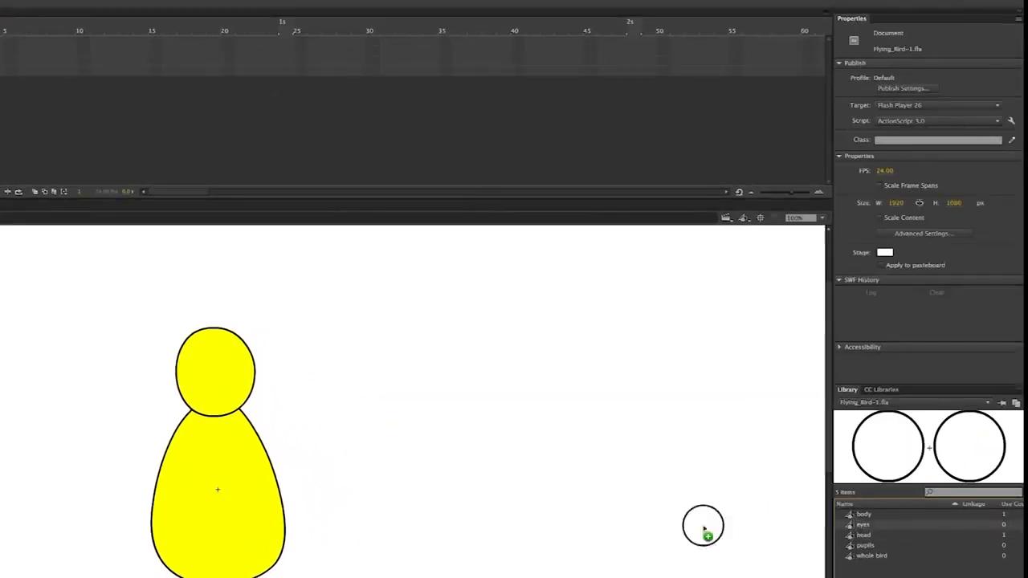
{"action": "left_click_drag", "start_coordinate": [589, 534], "coordinate": [224, 377]}
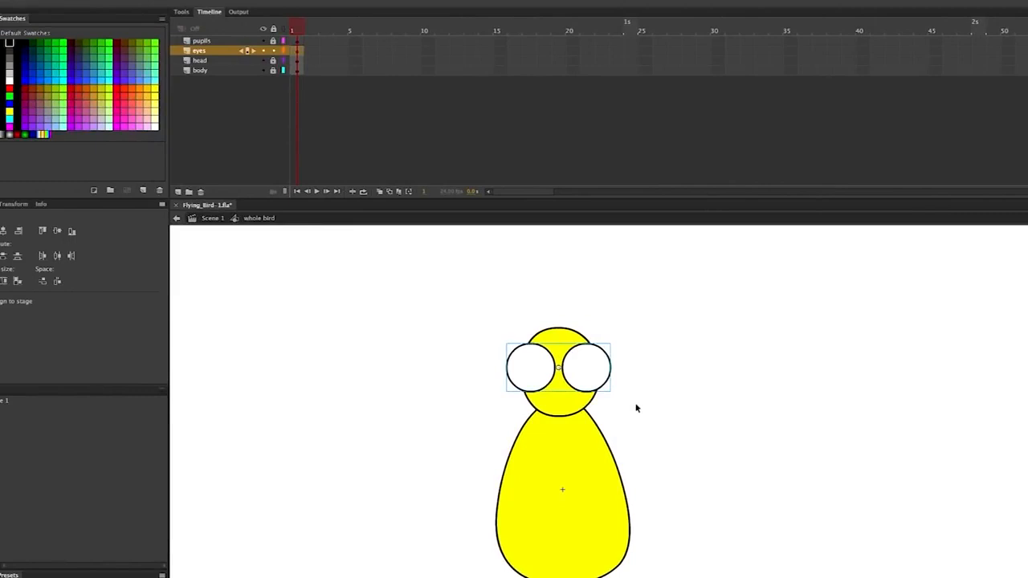
- Scale the eyes down proportionally to fit the head and shift them left until they slightly overlap the head's left edge
{"action": "key", "text": "ctrl+equal"}
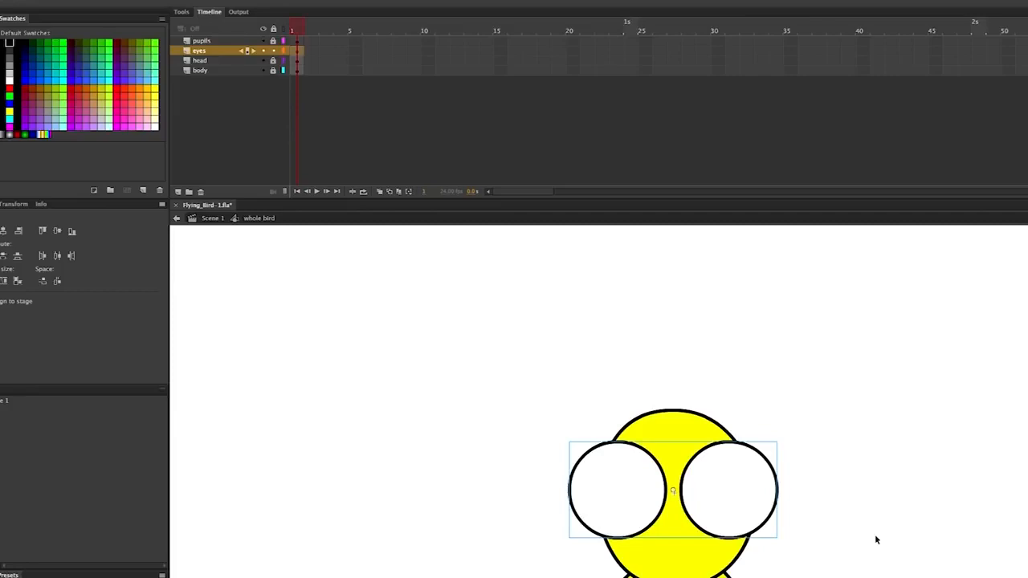
{"action": "key", "text": "q"}
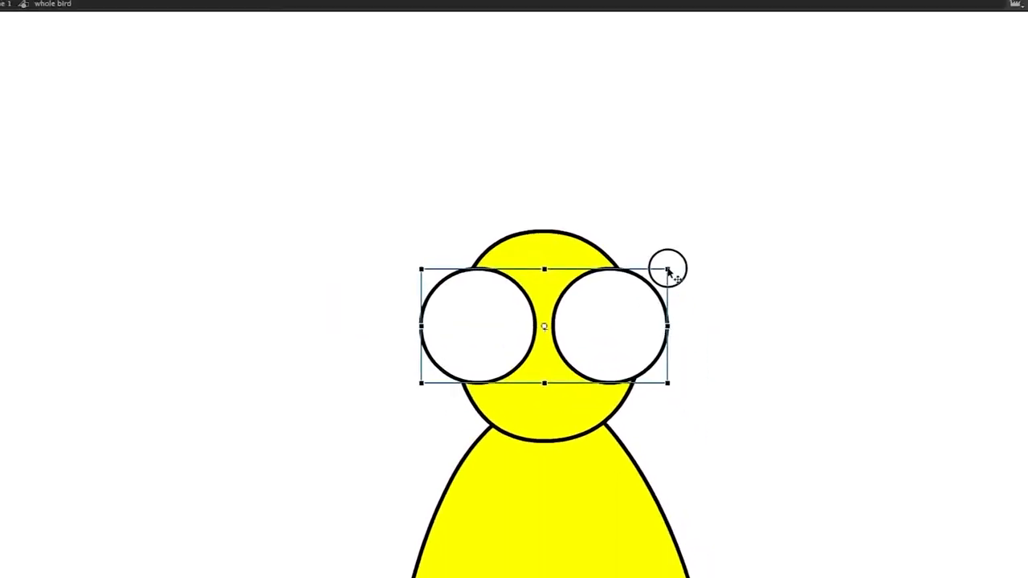
{"action": "left_click_drag", "start_coordinate": [668, 271], "coordinate": [773, 237]}
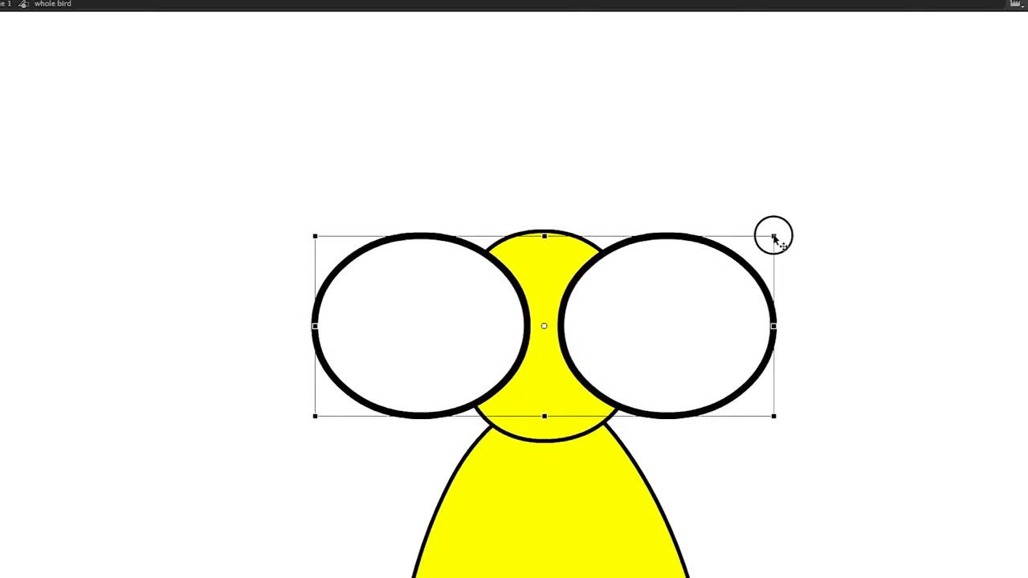
{"action": "left_click_drag", "start_coordinate": [773, 237], "coordinate": [612, 281]}
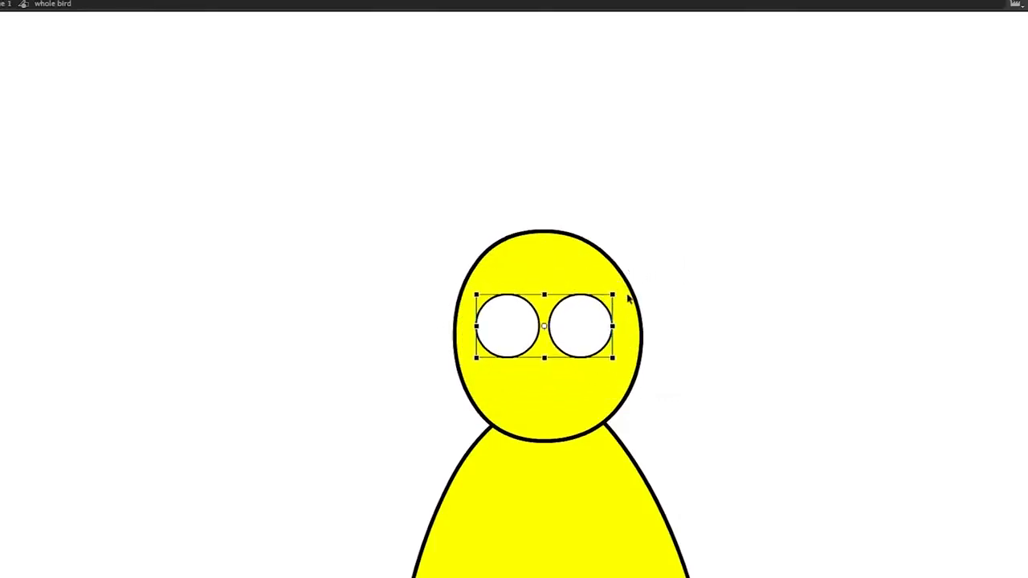
{"action": "left_click_drag", "start_coordinate": [594, 342], "coordinate": [577, 341]}
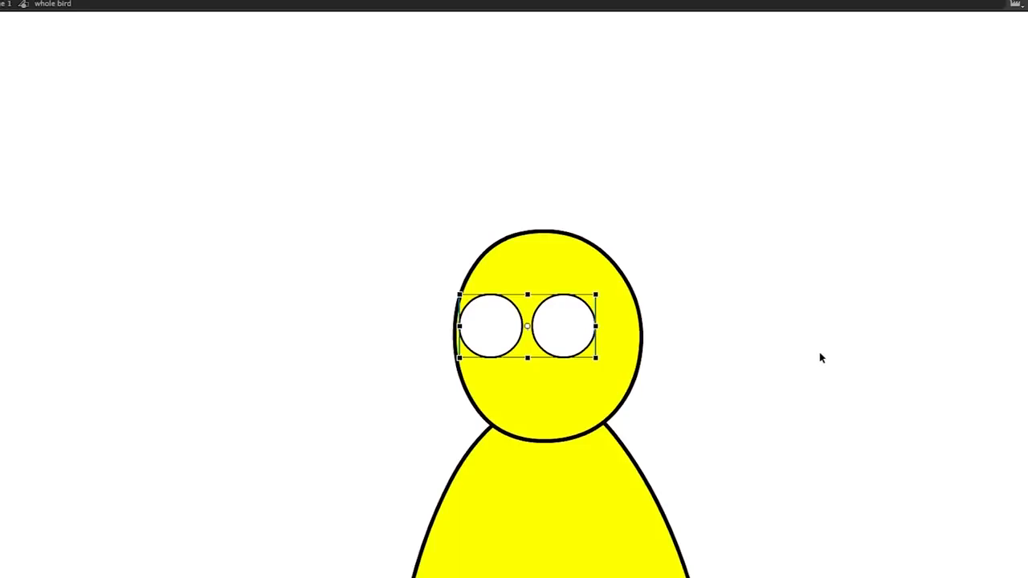
{"action": "left_click_drag", "start_coordinate": [574, 337], "coordinate": [562, 337]}
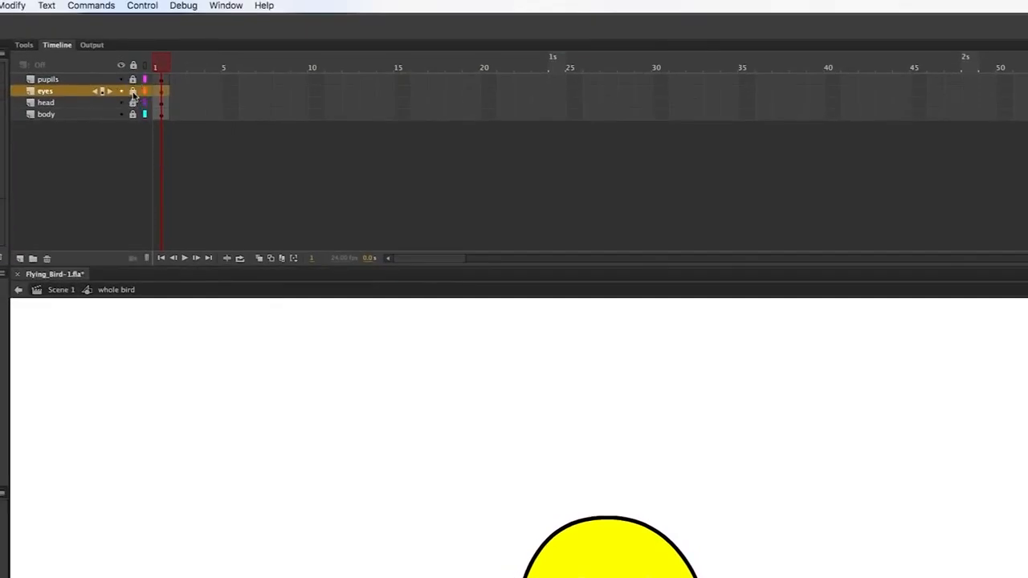
- Place the pupils symbol on the pupils layer over the eyes and scale it down proportionally to fit inside the eye whites
{"action": "left_click", "coordinate": [91, 81]}
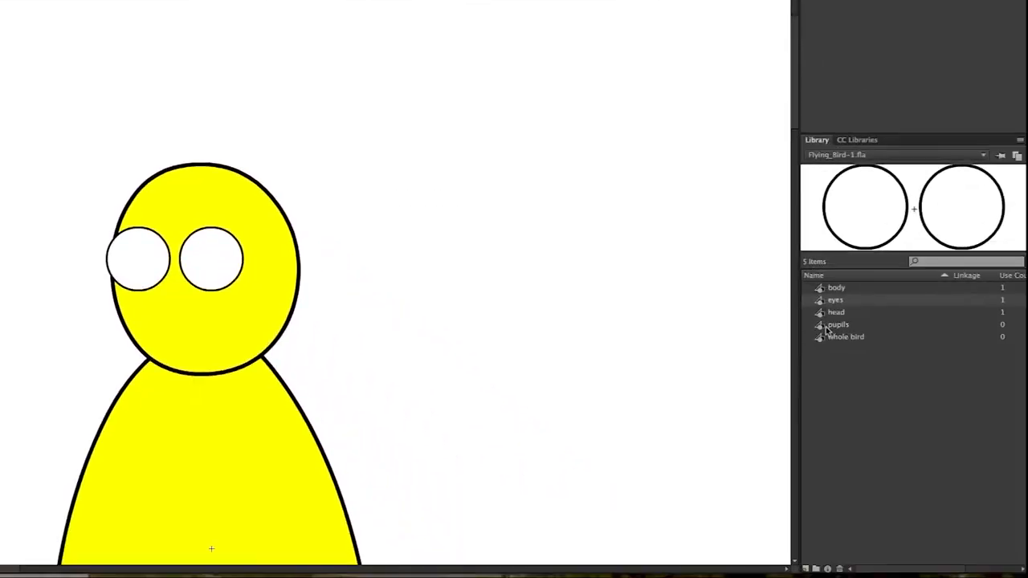
{"action": "left_click_drag", "start_coordinate": [836, 325], "coordinate": [177, 276]}
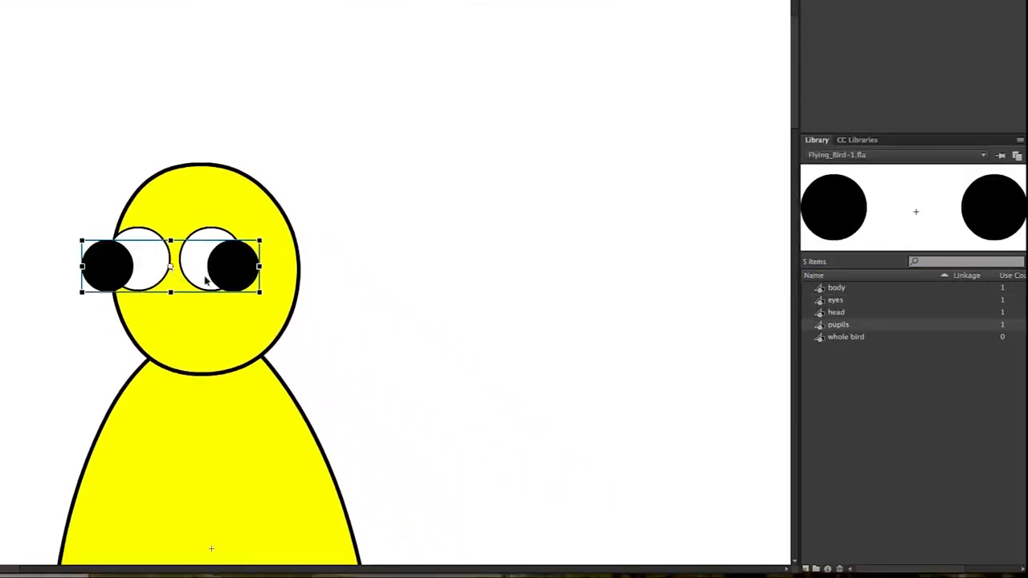
{"action": "left_click_drag", "start_coordinate": [258, 241], "coordinate": [223, 252]}
- Nudge the pupils up and to the left within the eyes so the bird looks left, and deselect them
{"action": "key", "text": "Up"}
{"action": "key", "text": "Up"}
{"action": "key", "text": "Up"}
{"action": "key", "text": "Up"}
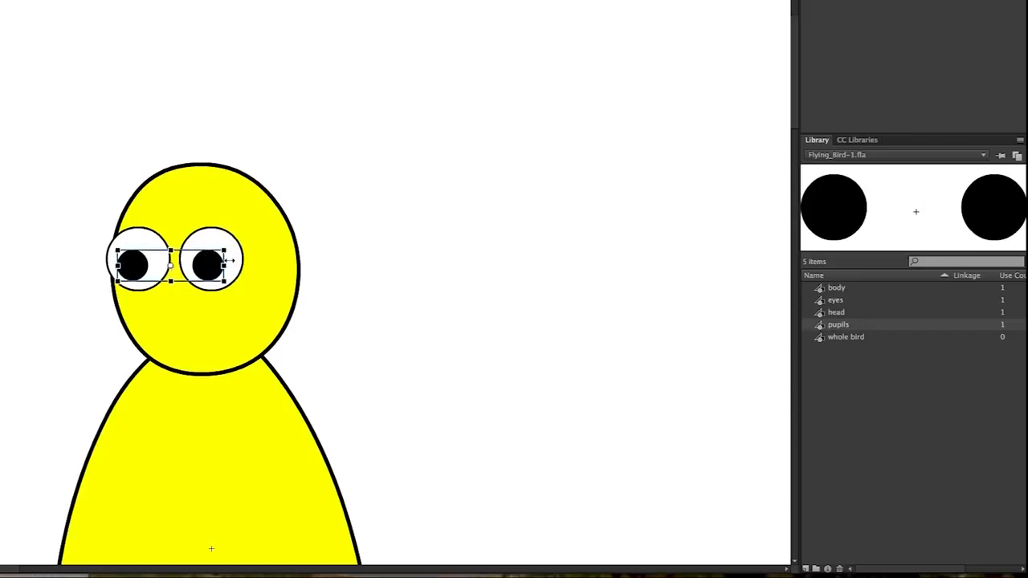
{"action": "key", "text": "Up"}
{"action": "key", "text": "Up"}
{"action": "key", "text": "Up"}
{"action": "key", "text": "Left"}
{"action": "key", "text": "Left"}
{"action": "key", "text": "Left"}
{"action": "key", "text": "Left"}
{"action": "key", "text": "Left"}
{"action": "key", "text": "Left"}
{"action": "key", "text": "Left"}
{"action": "key", "text": "Left"}
{"action": "key", "text": "Left"}
{"action": "key", "text": "Left"}
{"action": "key", "text": "Left"}
{"action": "key", "text": "Left"}
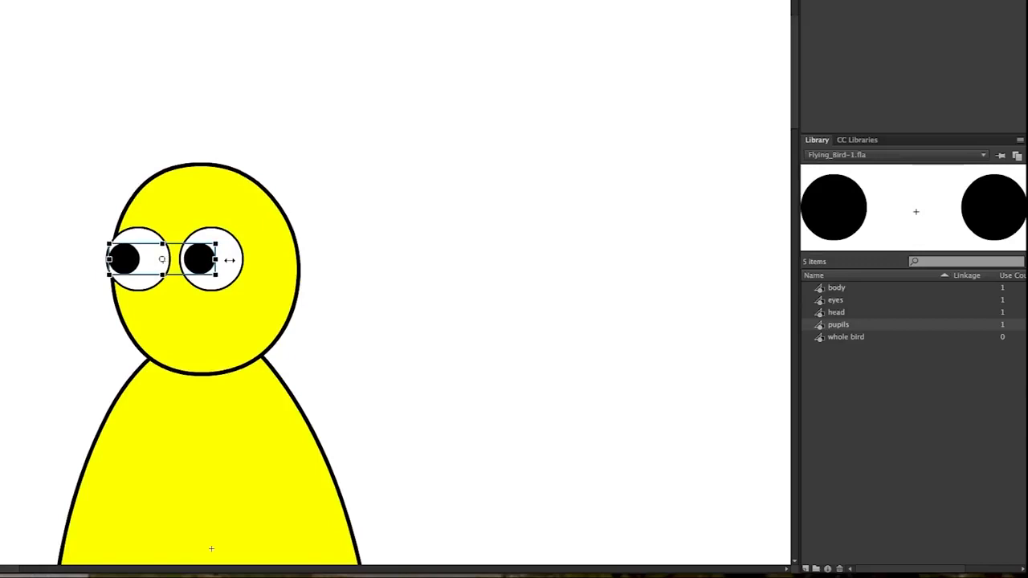
{"action": "left_click", "coordinate": [282, 135]}
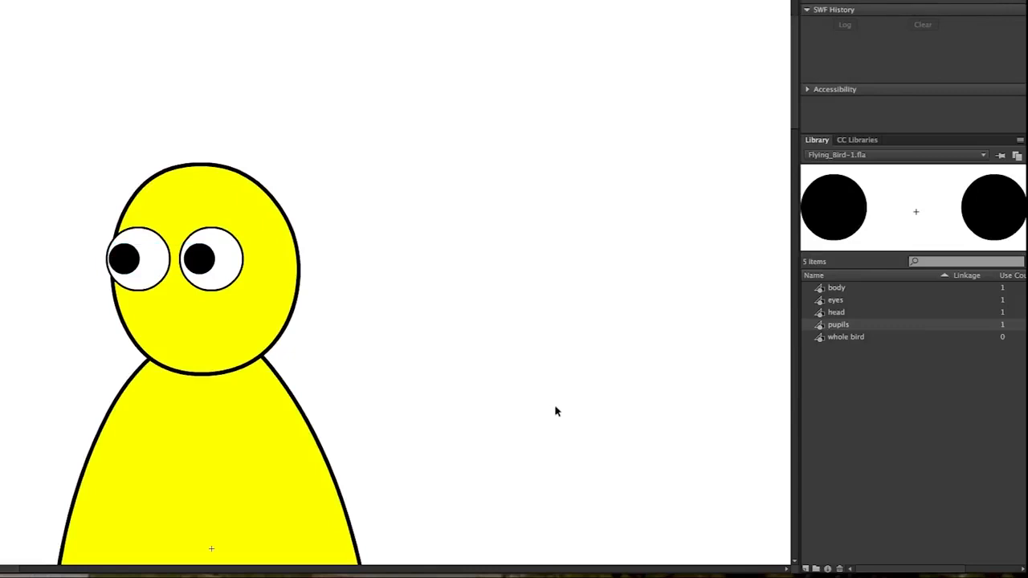
{"action": "left_click", "coordinate": [135, 268]}
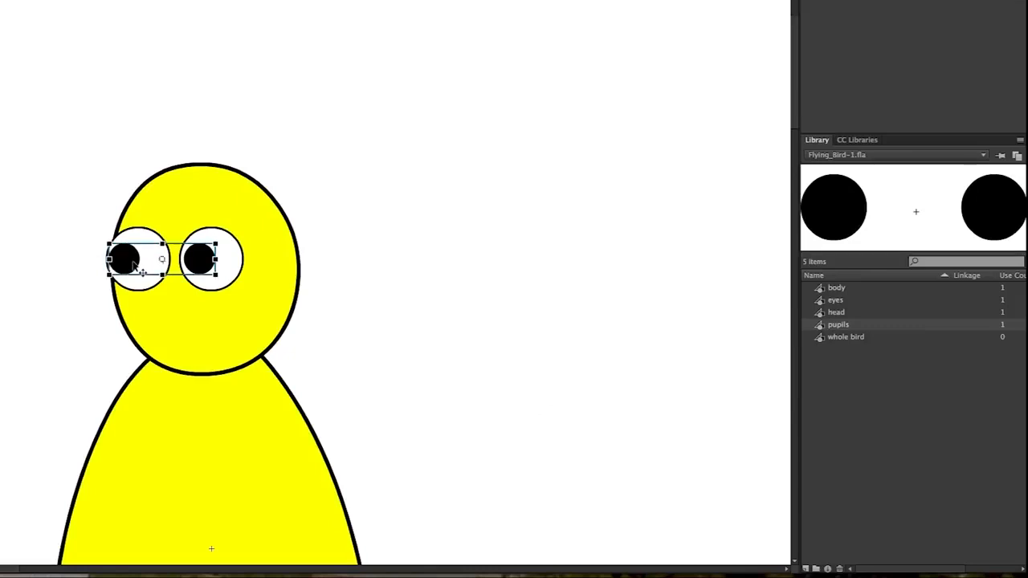
{"action": "key", "text": "v"}
{"action": "left_click", "coordinate": [384, 386]}
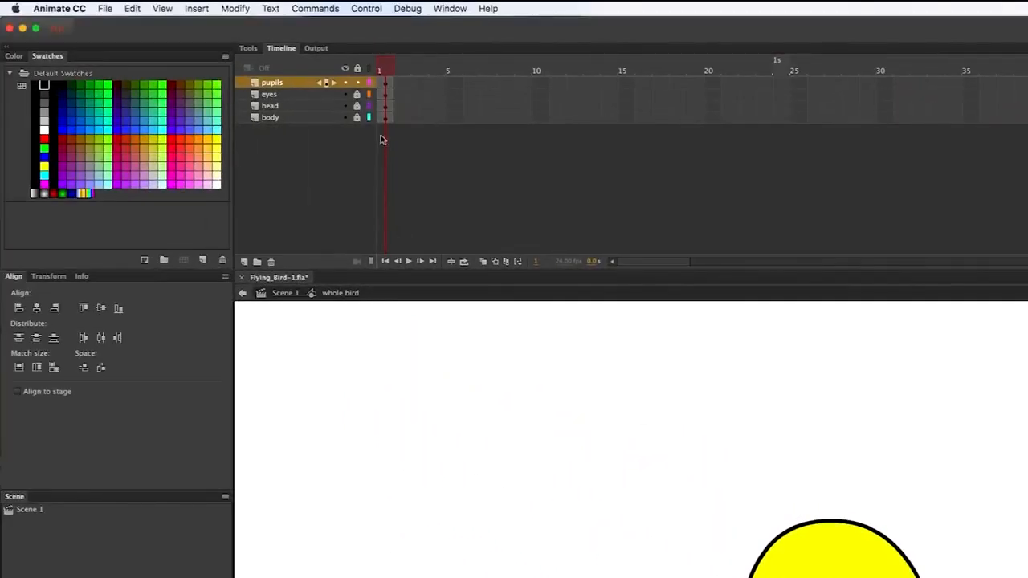
- Lock the pupils layer and add two layers above it named beak and wings
{"action": "left_click", "coordinate": [357, 83]}
{"action": "left_click", "coordinate": [245, 262]}
{"action": "left_click", "coordinate": [245, 263]}
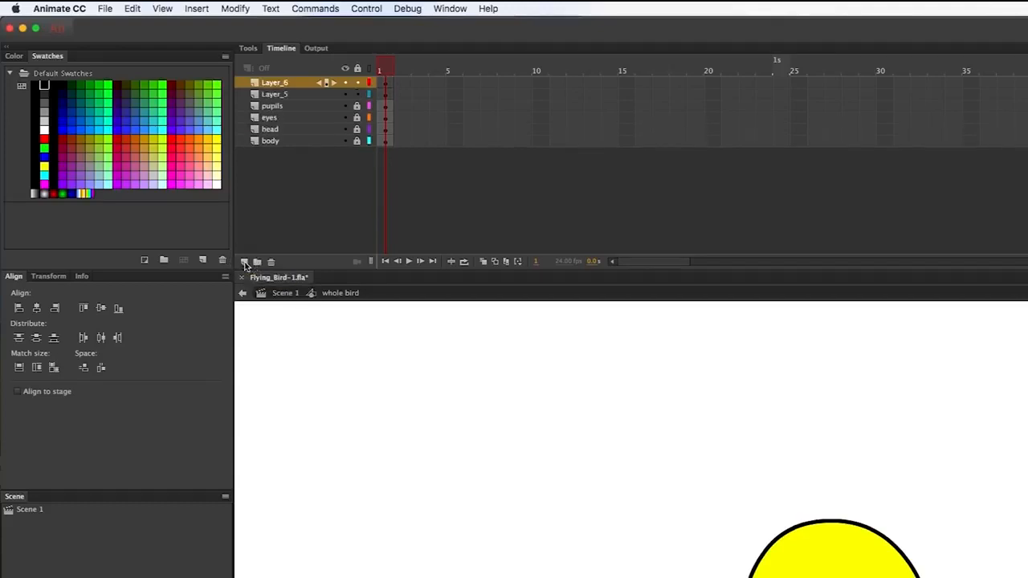
{"action": "double_click", "coordinate": [281, 94]}
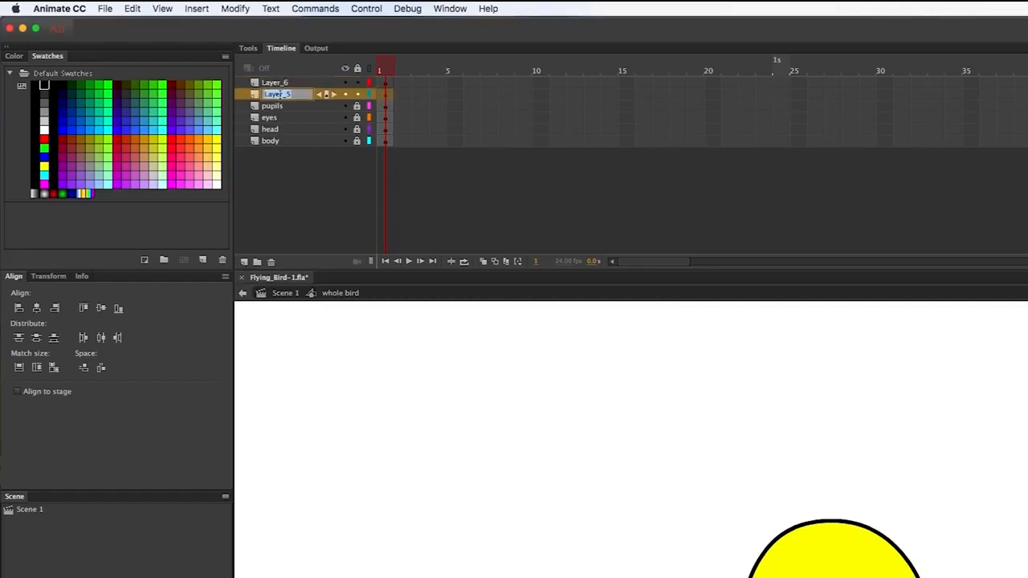
{"action": "type", "text": "beak"}
{"action": "double_click", "coordinate": [274, 83]}
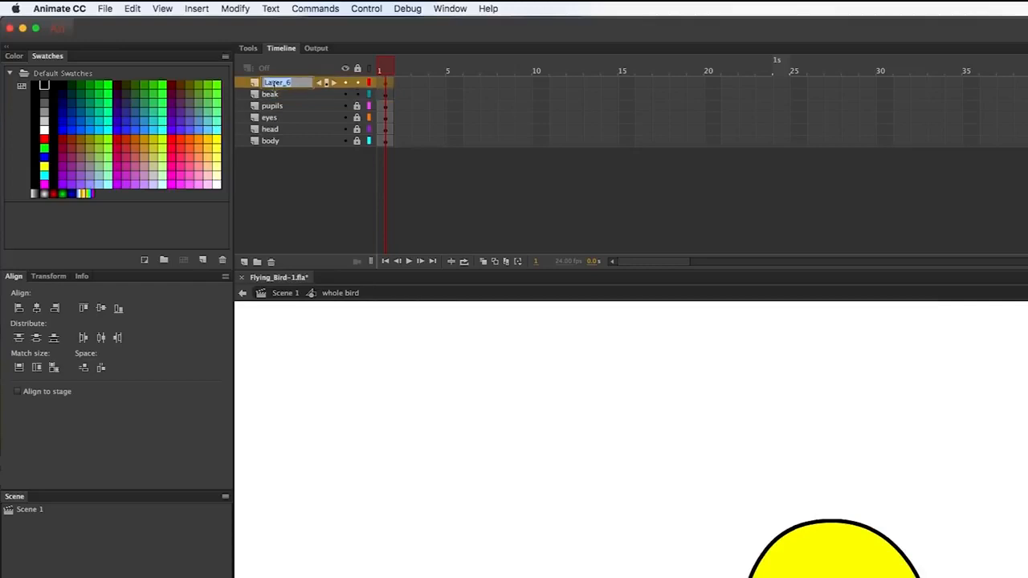
{"action": "type", "text": "wi"}
{"action": "key", "text": "Return"}
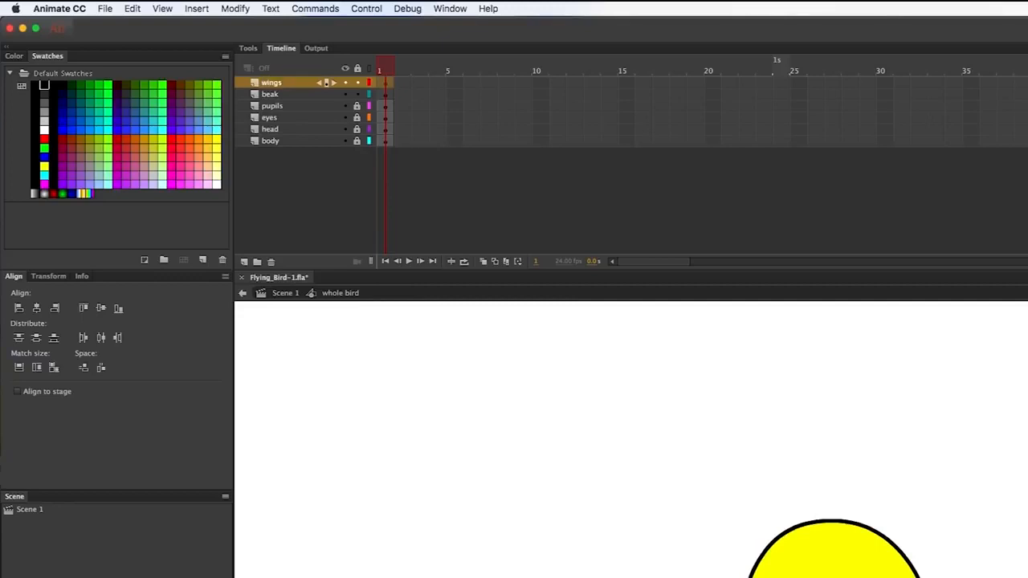
- Add a layer named legs above wings, lock the wings layer and make the beak layer active
{"action": "left_click", "coordinate": [244, 262]}
{"action": "double_click", "coordinate": [276, 82]}
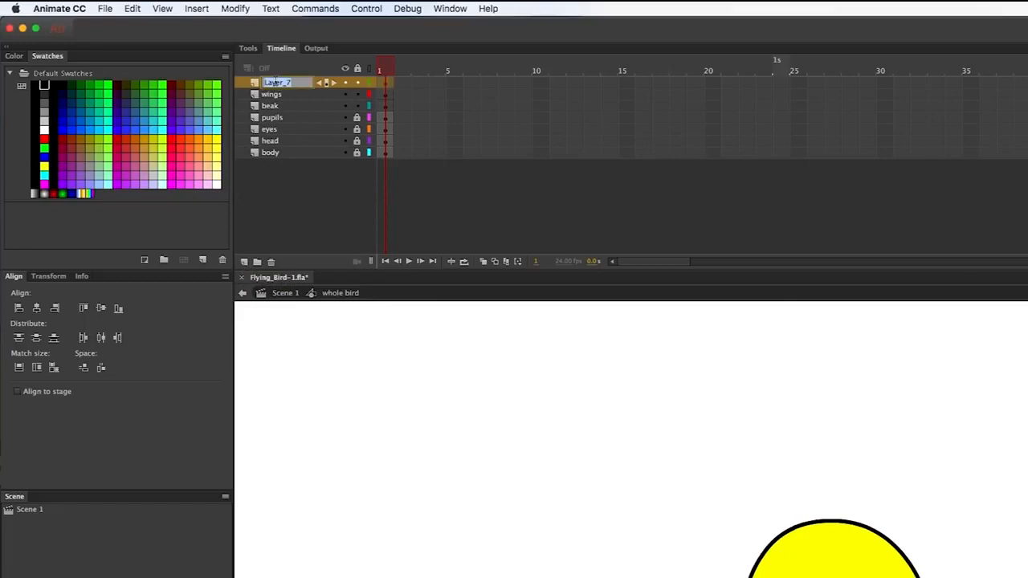
{"action": "type", "text": "legs"}
{"action": "key", "text": "Return"}
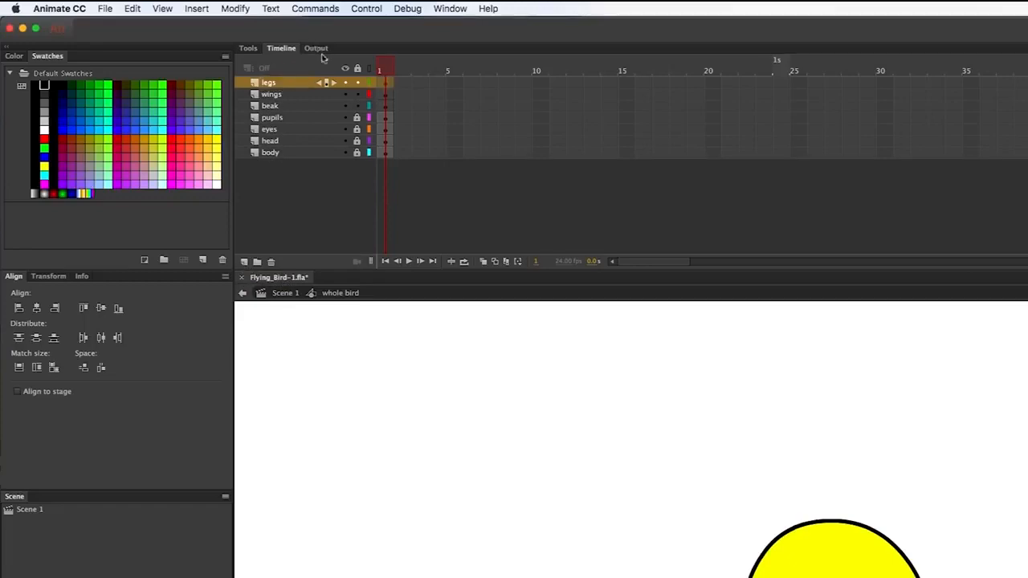
{"action": "left_click", "coordinate": [357, 94]}
{"action": "left_click", "coordinate": [289, 112]}
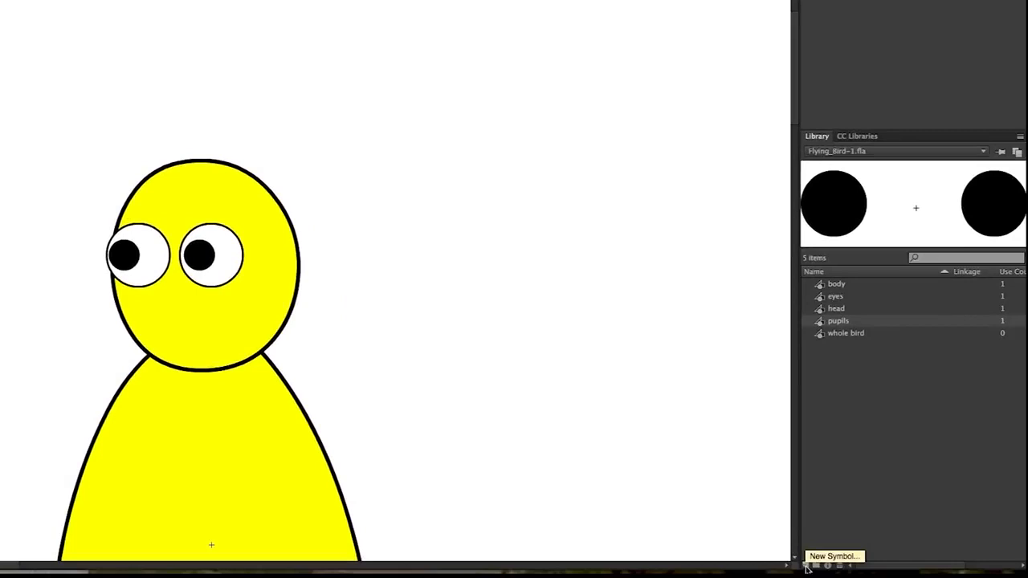
- Create a new graphic symbol named beak in the library root
{"action": "left_click", "coordinate": [807, 567]}
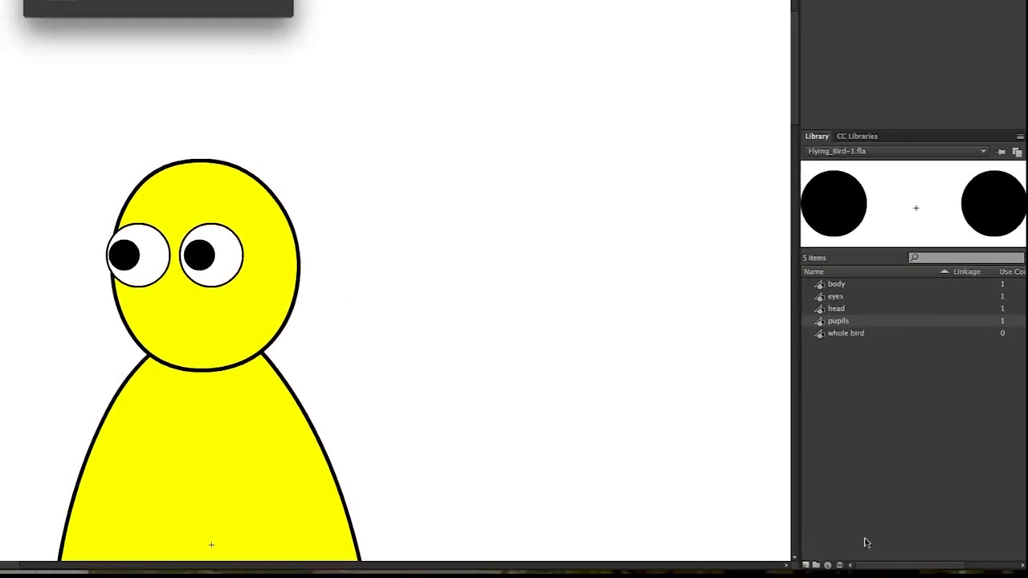
{"action": "type", "text": "be"}
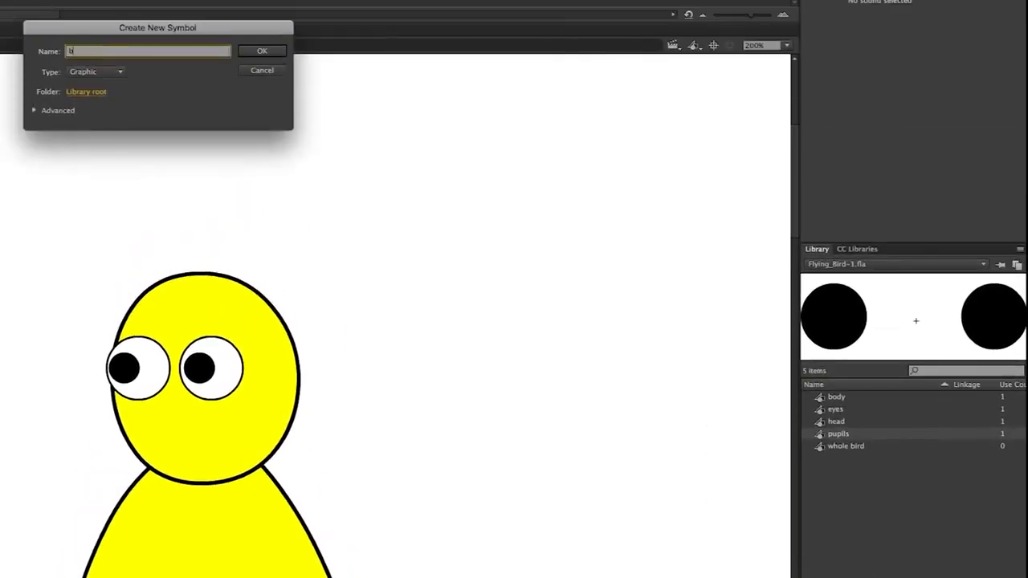
{"action": "type", "text": "ak"}
{"action": "key", "text": "Return"}
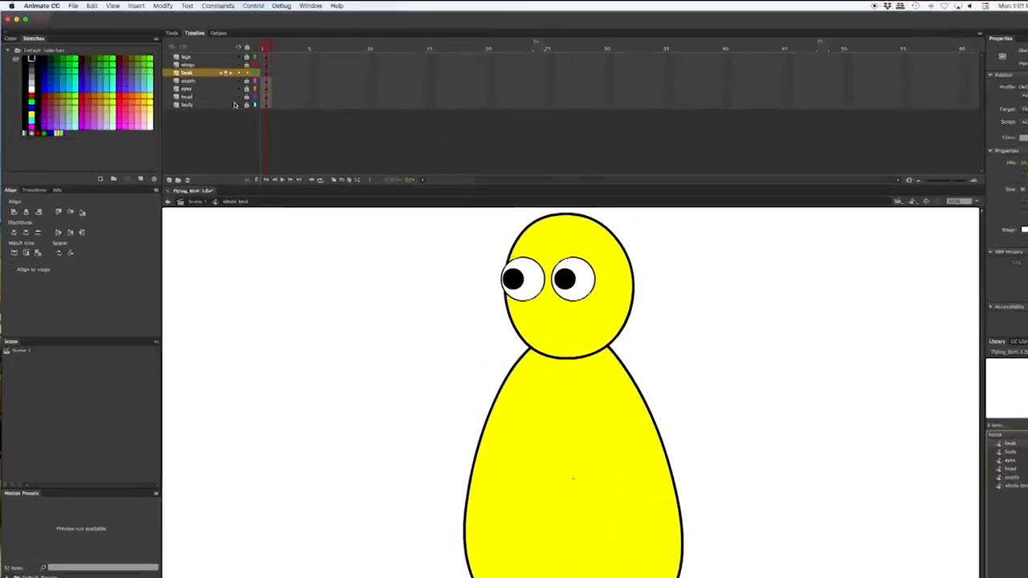
- Set up the PolyStar tool with a black stroke and an orange fill
{"action": "left_click", "coordinate": [202, 41]}
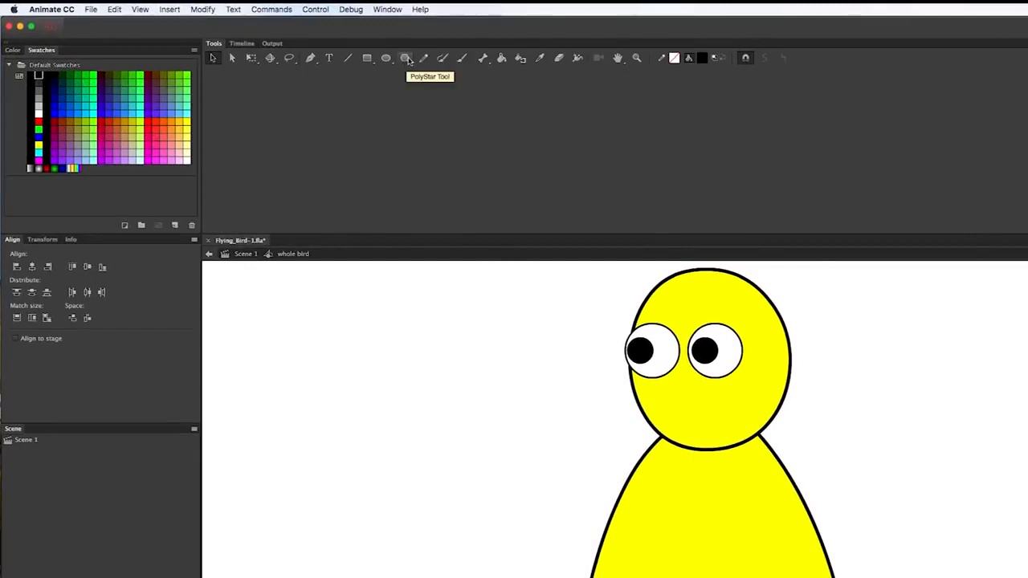
{"action": "left_click", "coordinate": [405, 57]}
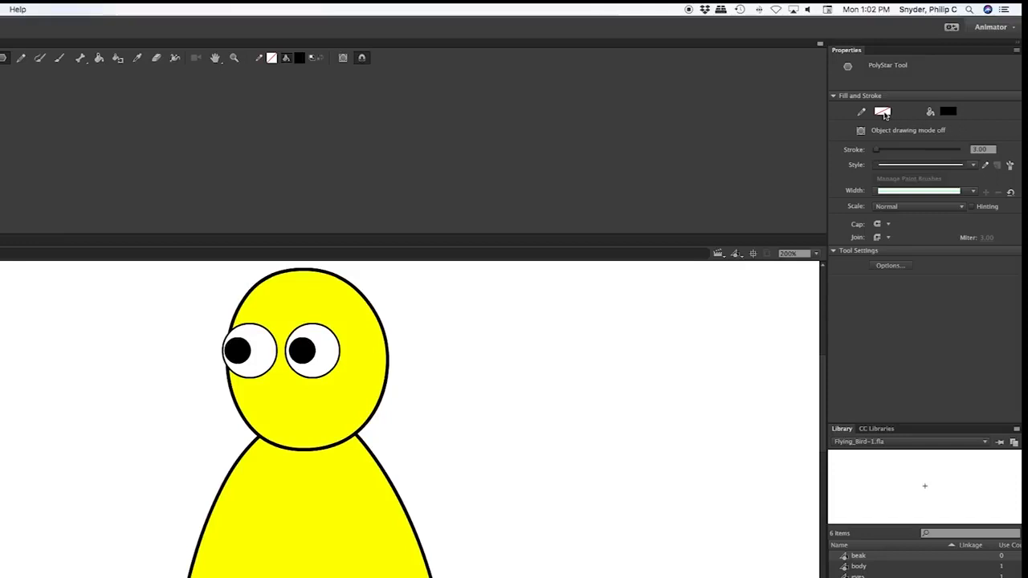
{"action": "left_click", "coordinate": [884, 112]}
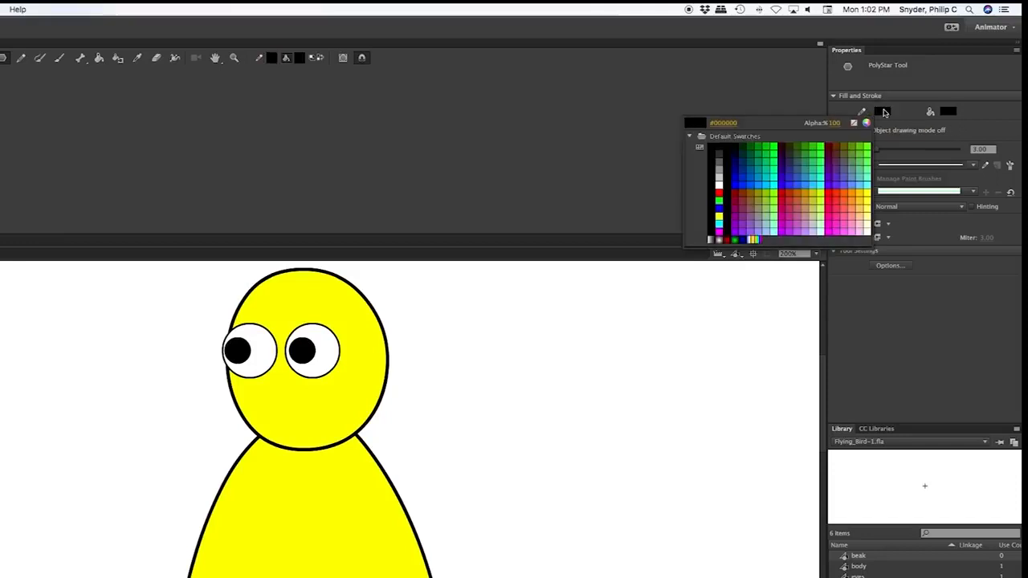
{"action": "left_click", "coordinate": [720, 150]}
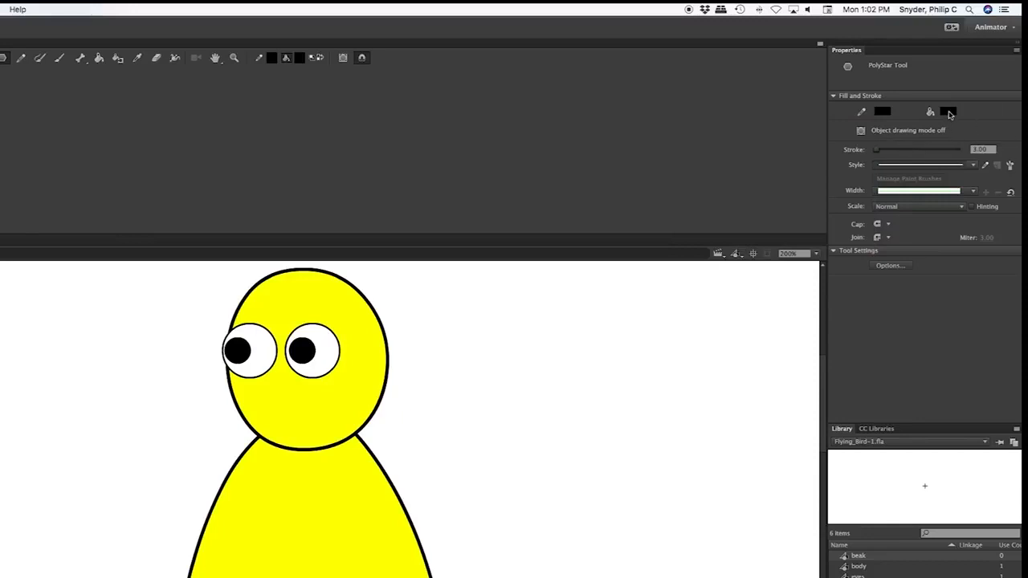
{"action": "left_click", "coordinate": [949, 114]}
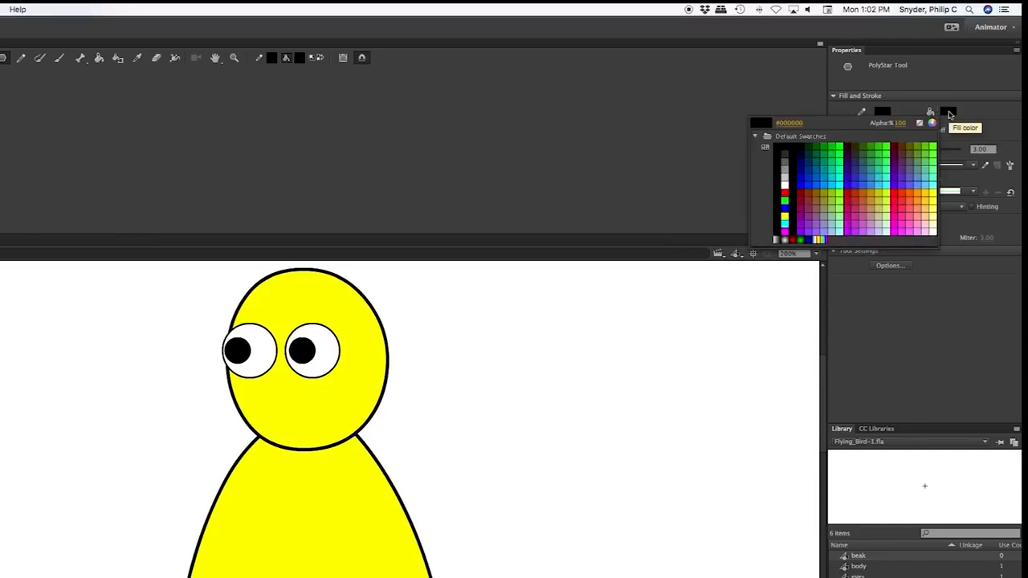
{"action": "left_click", "coordinate": [922, 190]}
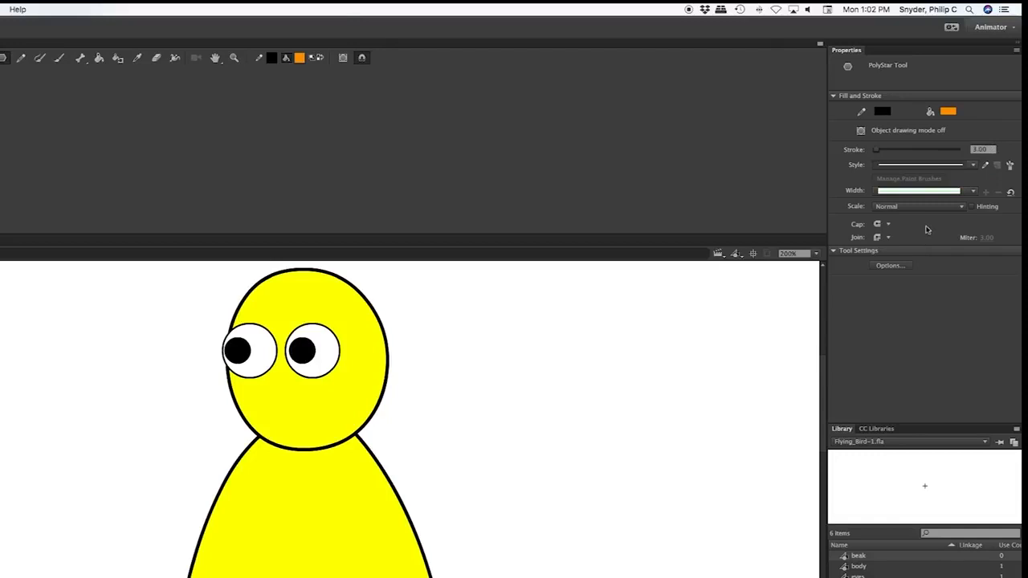
- Set the PolyStar style to a polygon with 5 sides and draw an orange pentagon to the left of the head
{"action": "left_click", "coordinate": [889, 266]}
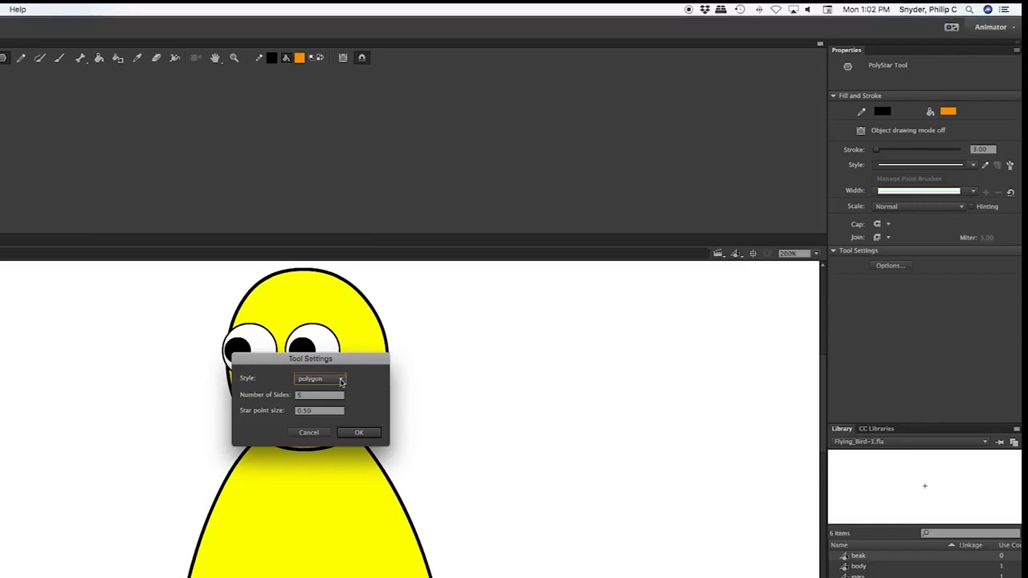
{"action": "left_click", "coordinate": [340, 382]}
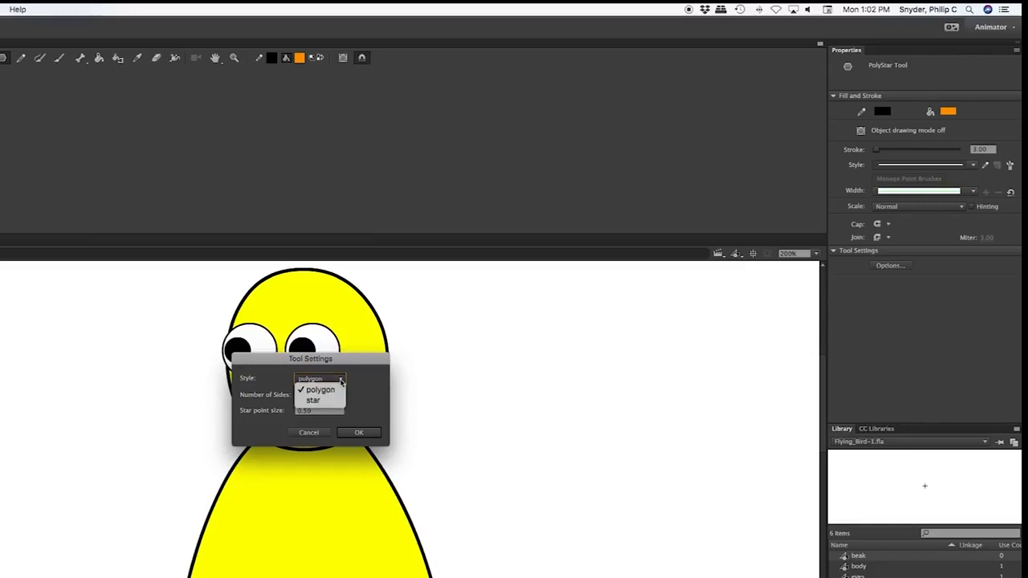
{"action": "left_click", "coordinate": [334, 394]}
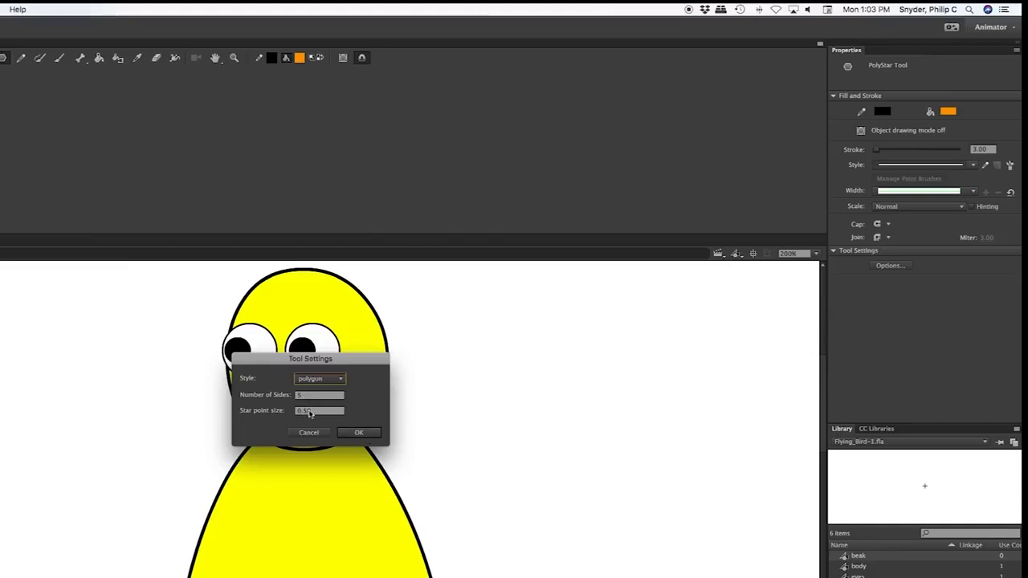
{"action": "left_click", "coordinate": [361, 434]}
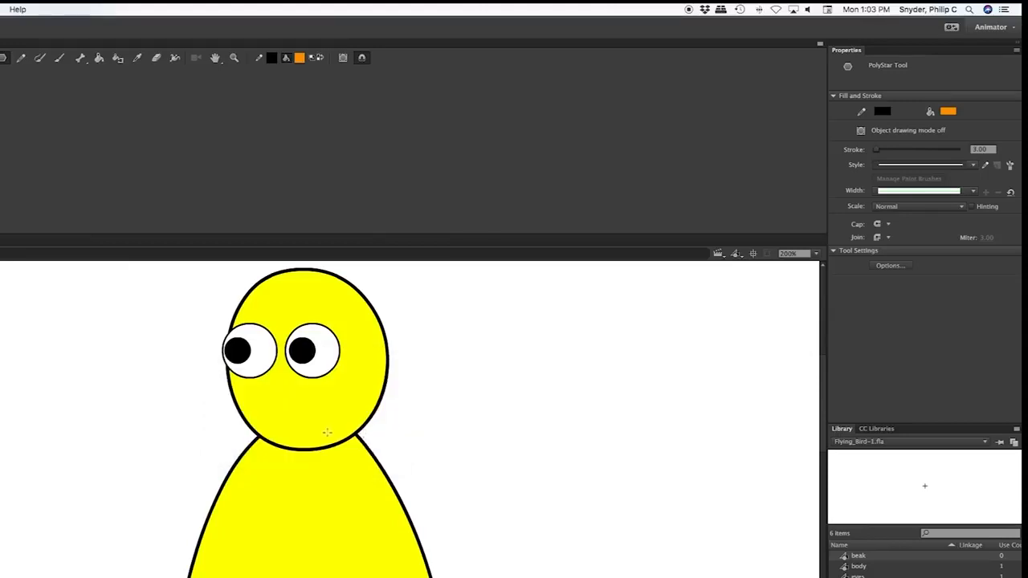
{"action": "left_click_drag", "start_coordinate": [33, 392], "coordinate": [71, 406]}
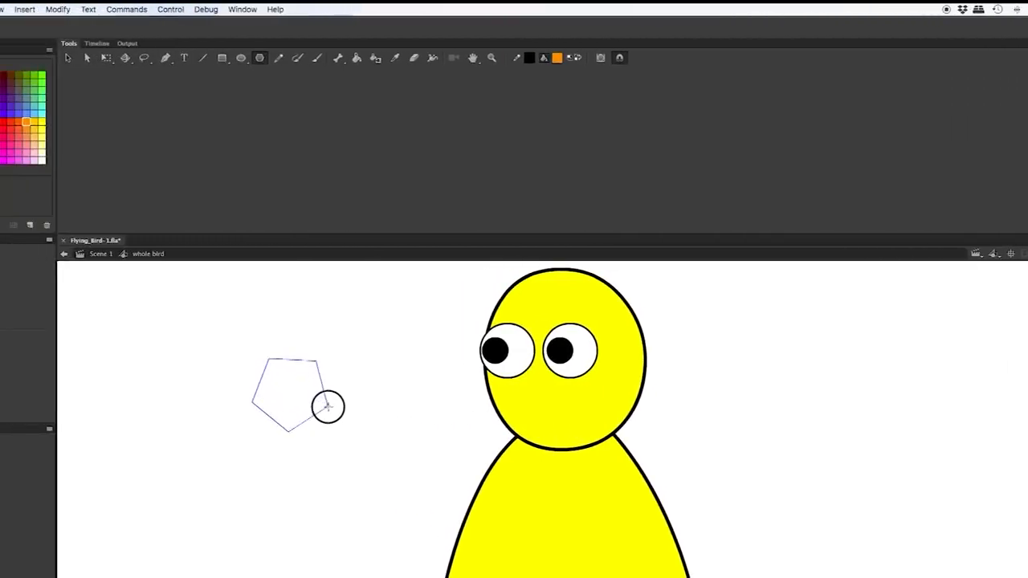
{"action": "left_click_drag", "start_coordinate": [328, 406], "coordinate": [351, 413]}
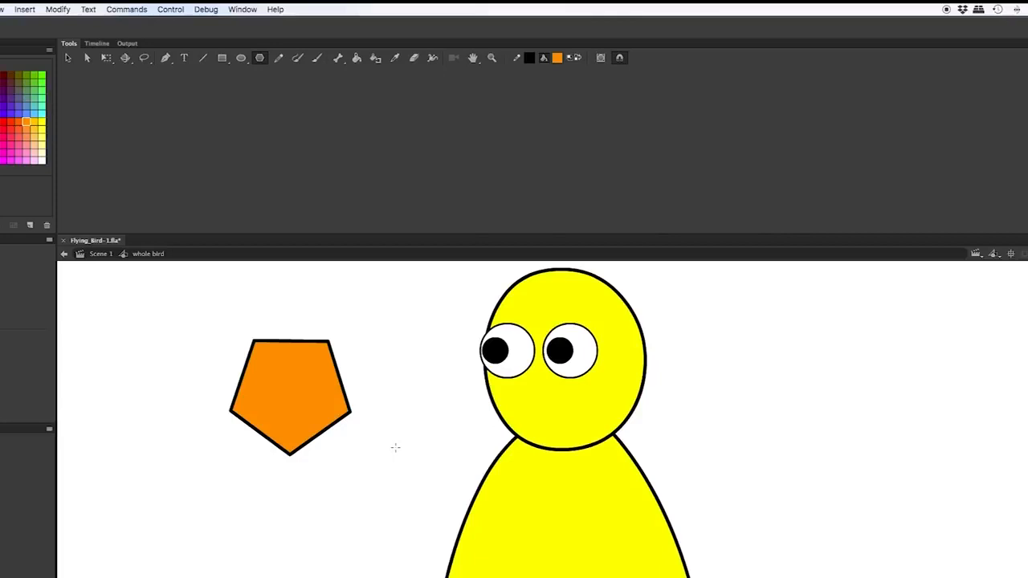
- Reshape the pentagon into an open, left-facing beak by pulling in its corners and bowing out its right edge
{"action": "key", "text": "v"}
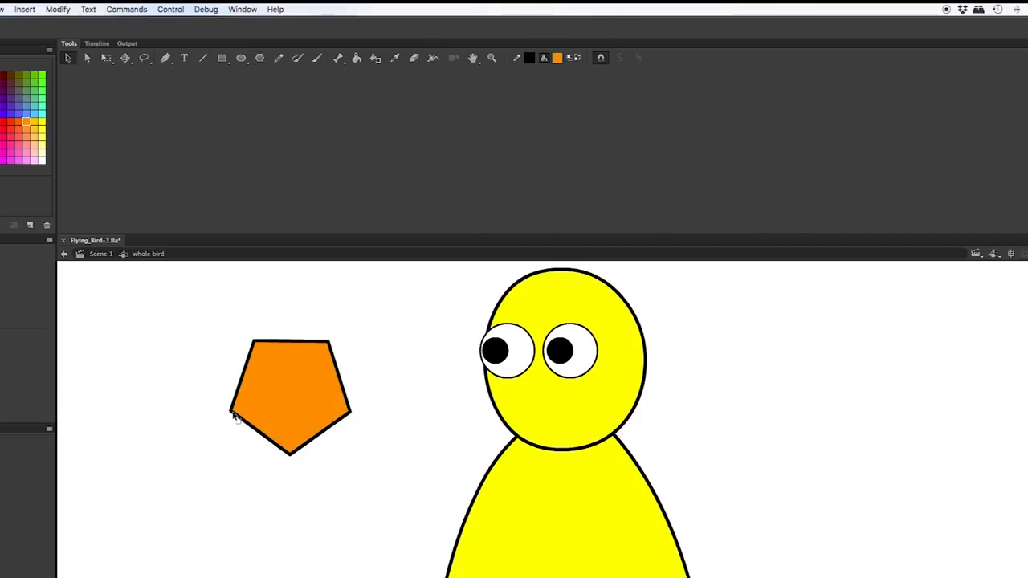
{"action": "left_click_drag", "start_coordinate": [230, 414], "coordinate": [318, 383]}
{"action": "left_click_drag", "start_coordinate": [256, 343], "coordinate": [259, 375]}
{"action": "left_click_drag", "start_coordinate": [289, 455], "coordinate": [274, 425]}
{"action": "left_click_drag", "start_coordinate": [340, 378], "coordinate": [354, 371]}
{"action": "left_click_drag", "start_coordinate": [274, 426], "coordinate": [270, 412]}
{"action": "left_click_drag", "start_coordinate": [351, 413], "coordinate": [343, 395]}
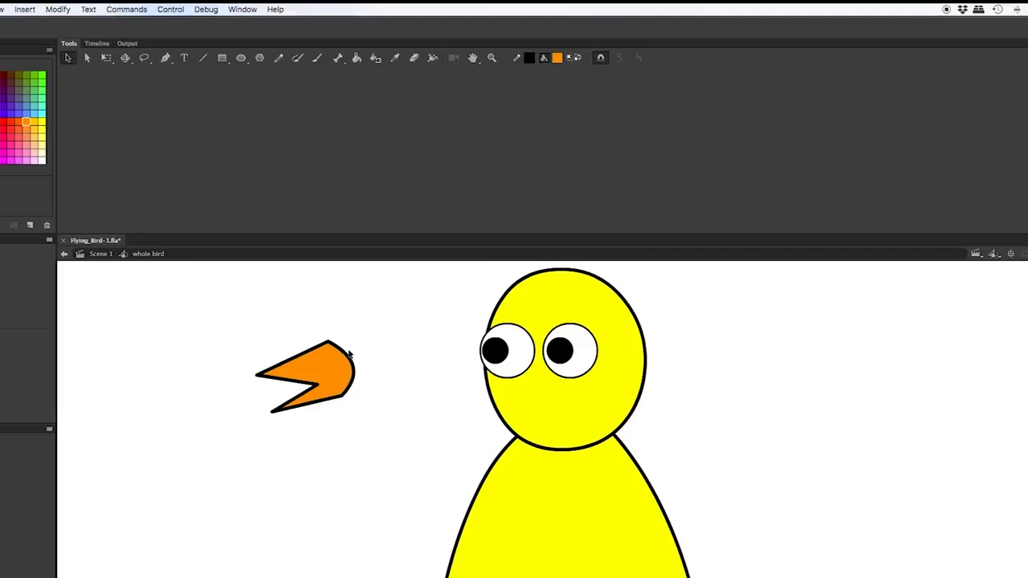
- Select the beak's fill and outline together and move it onto the head just below the eyes
{"action": "left_click", "coordinate": [102, 46]}
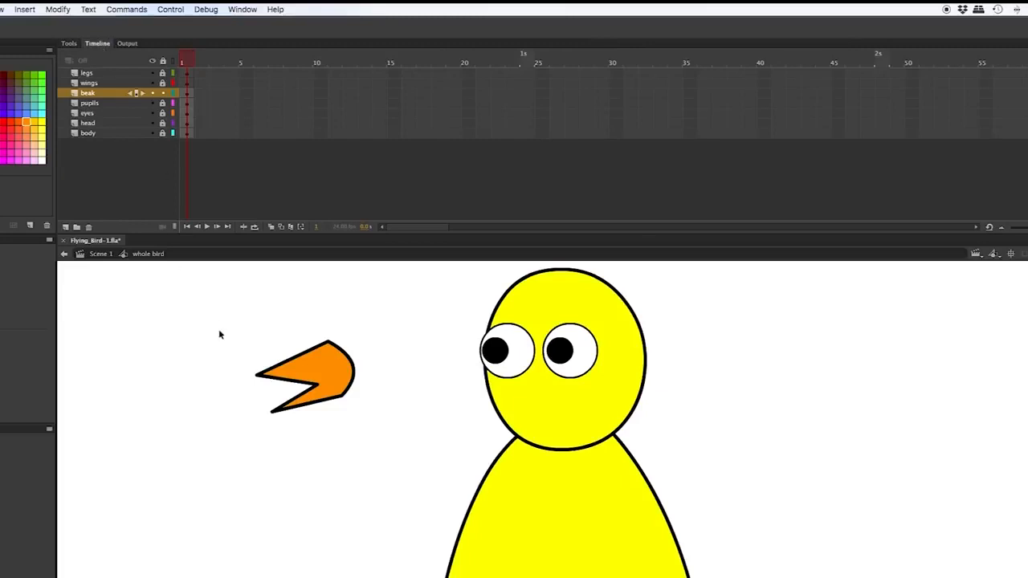
{"action": "double_click", "coordinate": [334, 383]}
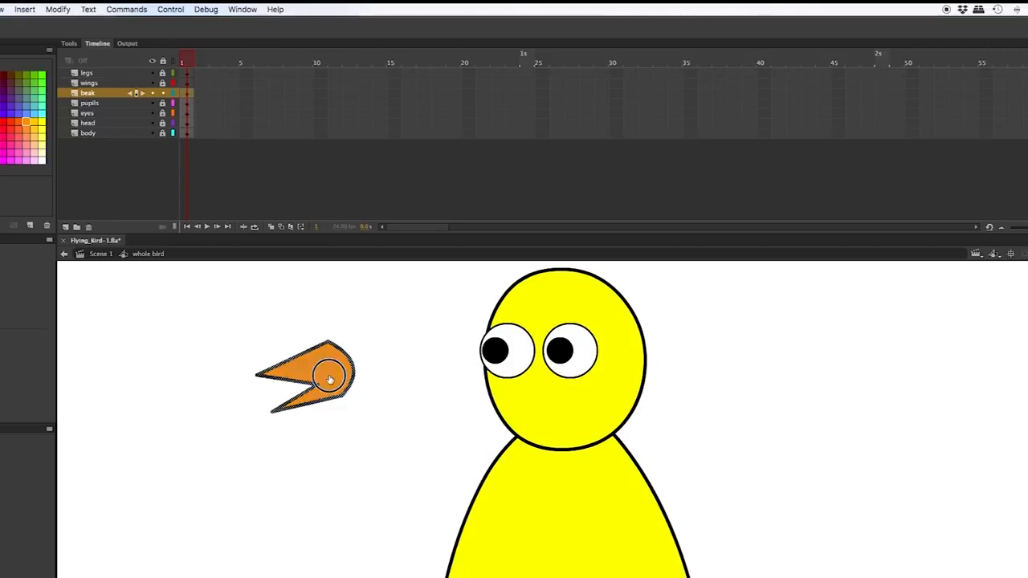
{"action": "left_click_drag", "start_coordinate": [334, 382], "coordinate": [539, 411]}
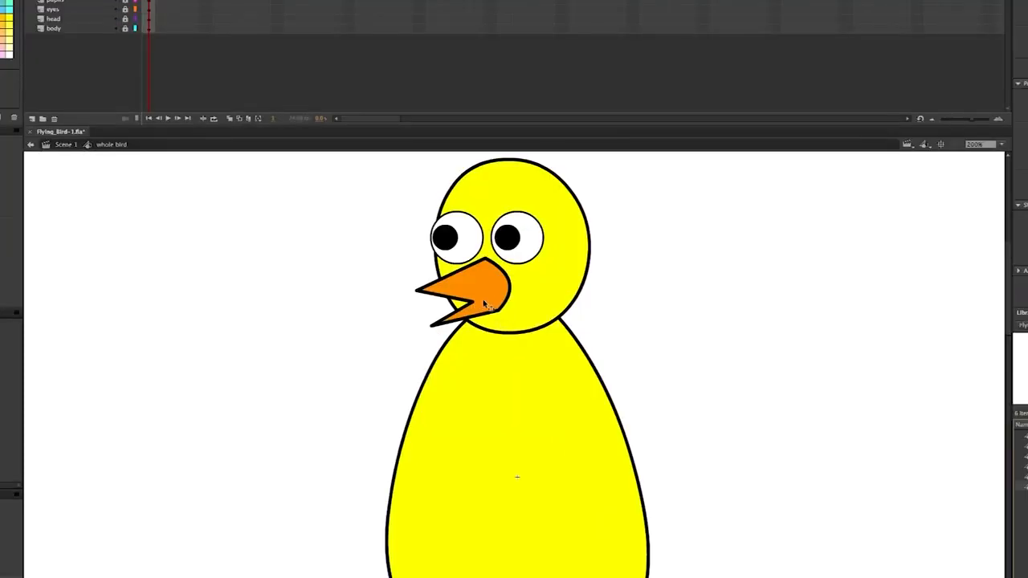
- Refine the beak's mouth opening by pulling its inner corner deeper and curving the inner edges
{"action": "left_click", "coordinate": [476, 299]}
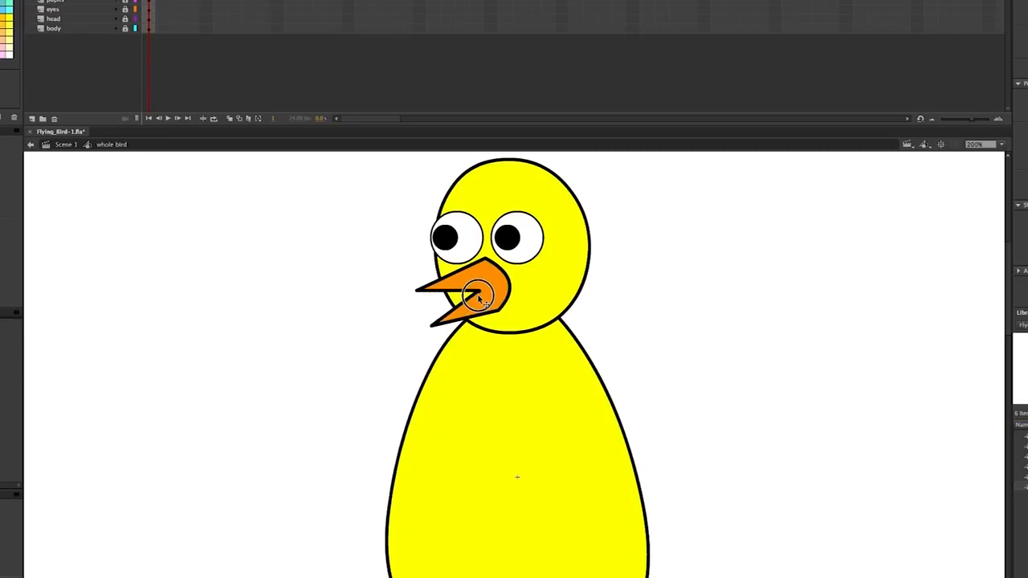
{"action": "left_click", "coordinate": [452, 298]}
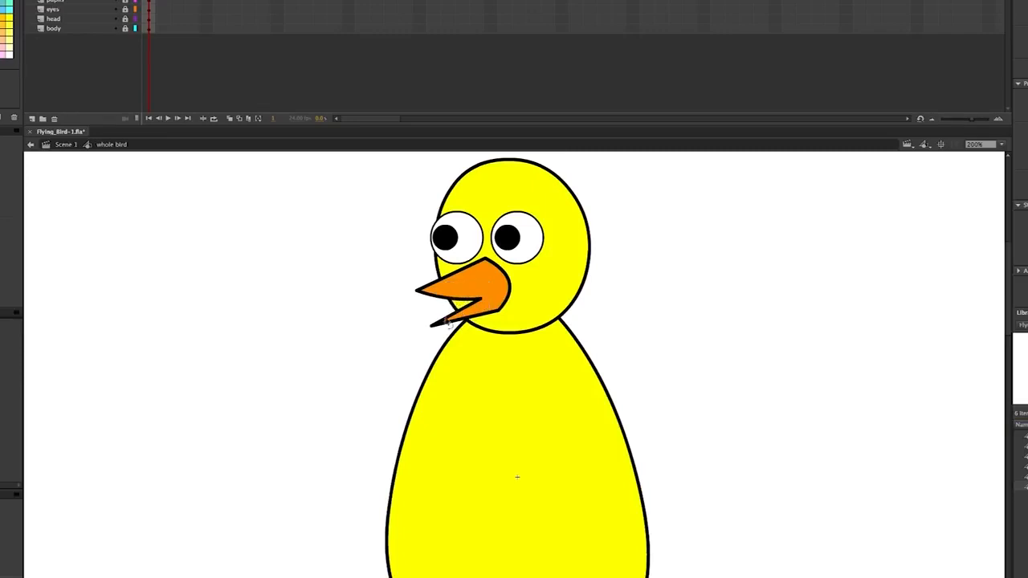
{"action": "left_click", "coordinate": [466, 313]}
- Raise the beak's top corner between the eyes, curve its upper and right edges, and adjust the lower-right corner
{"action": "left_click", "coordinate": [489, 249]}
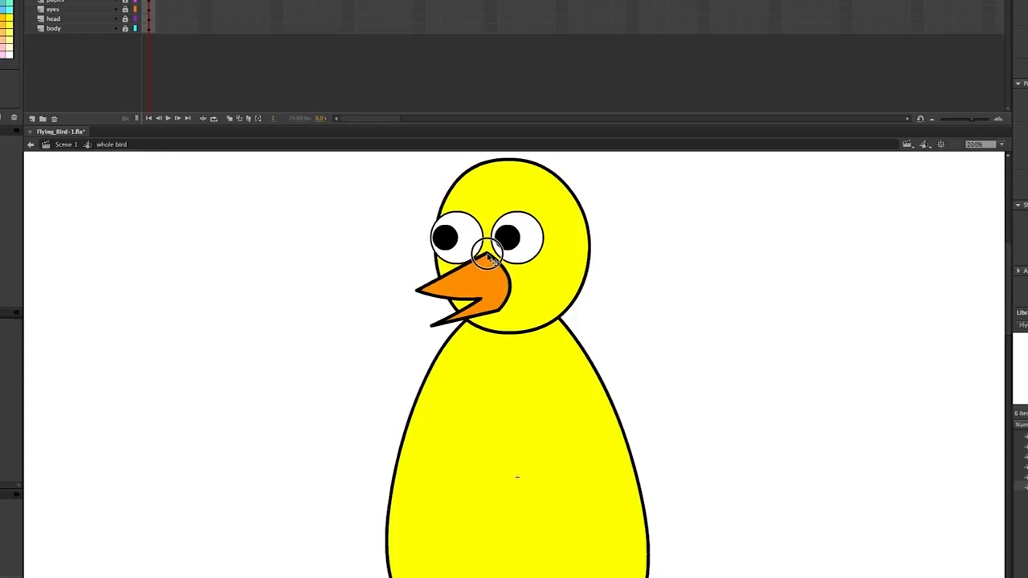
{"action": "left_click", "coordinate": [472, 268]}
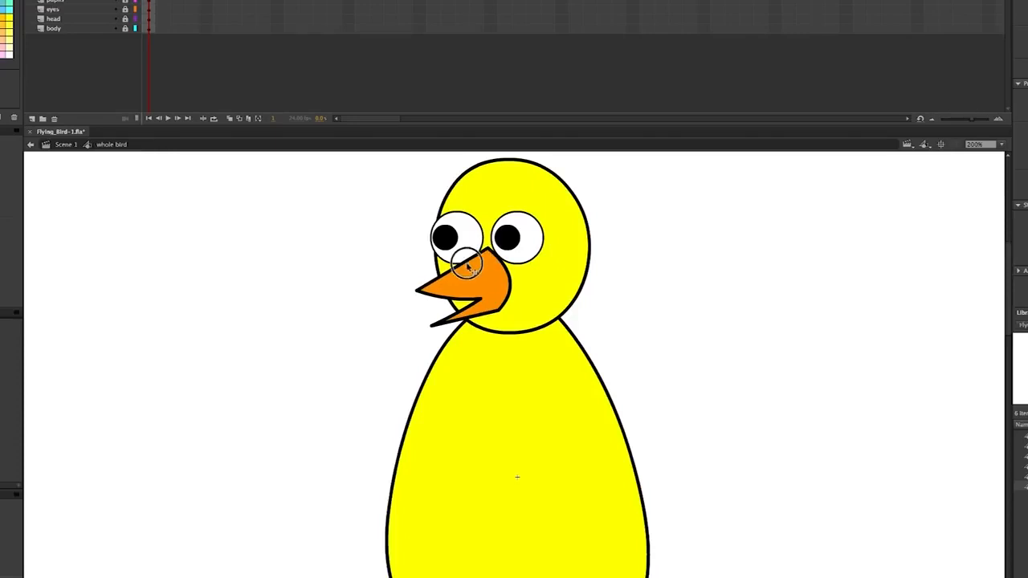
{"action": "left_click_drag", "start_coordinate": [473, 268], "coordinate": [483, 266]}
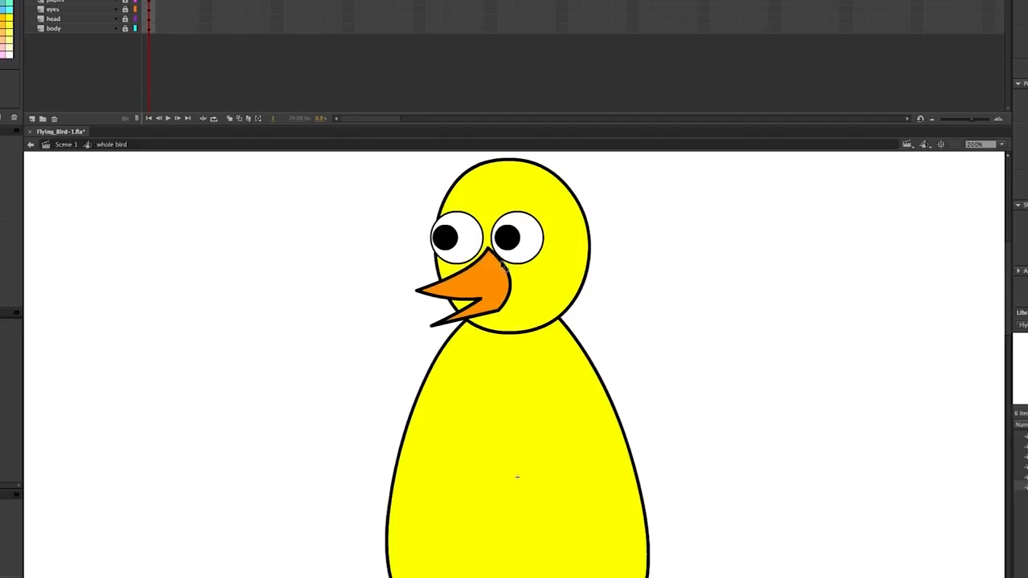
{"action": "left_click", "coordinate": [489, 251]}
{"action": "left_click_drag", "start_coordinate": [489, 250], "coordinate": [502, 268]}
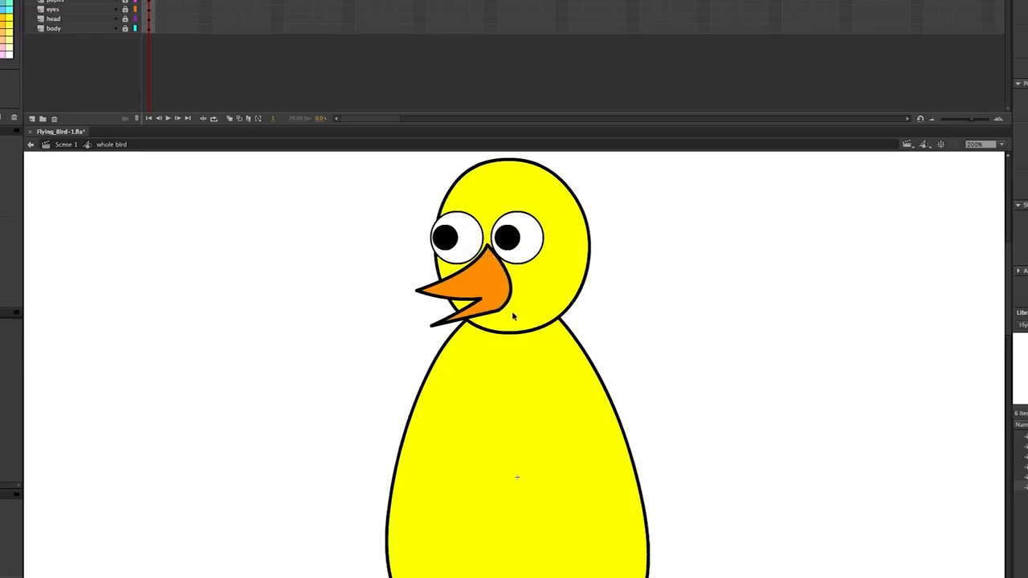
{"action": "left_click_drag", "start_coordinate": [500, 310], "coordinate": [507, 299]}
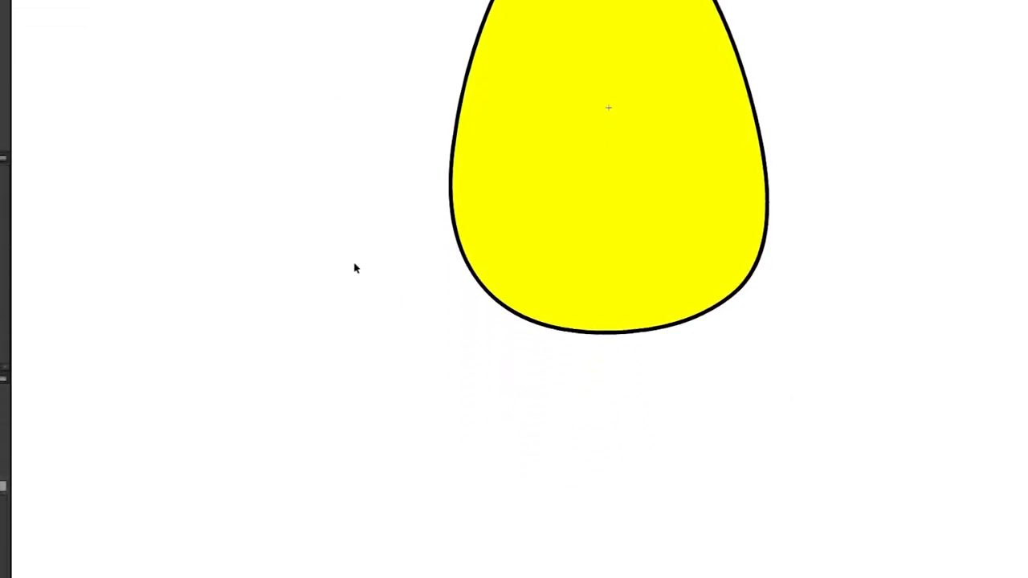
- Set the PolyStar tool's style to star for drawing the bird's leg
{"action": "scroll", "coordinate": [801, 311], "scroll_direction": "up", "scroll_amount": 7}
{"action": "scroll", "coordinate": [801, 311], "scroll_direction": "down", "scroll_amount": 4}
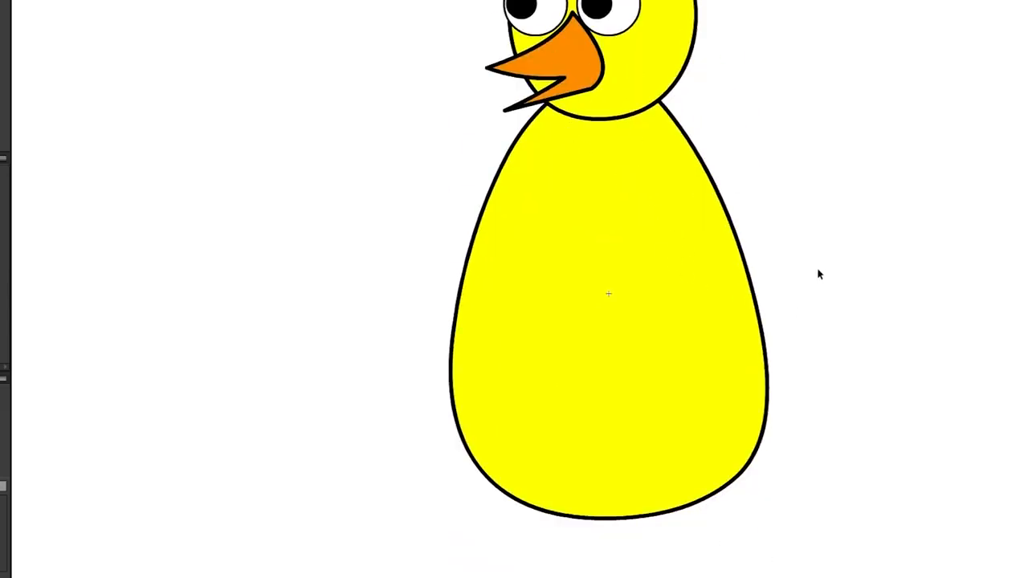
{"action": "scroll", "coordinate": [819, 274], "scroll_direction": "down", "scroll_amount": 2}
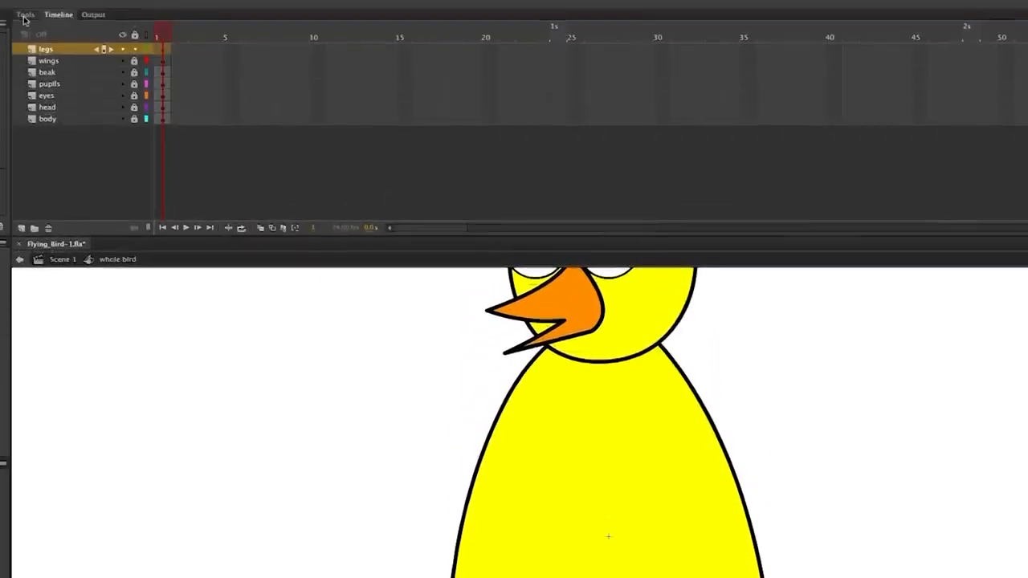
{"action": "left_click", "coordinate": [24, 16]}
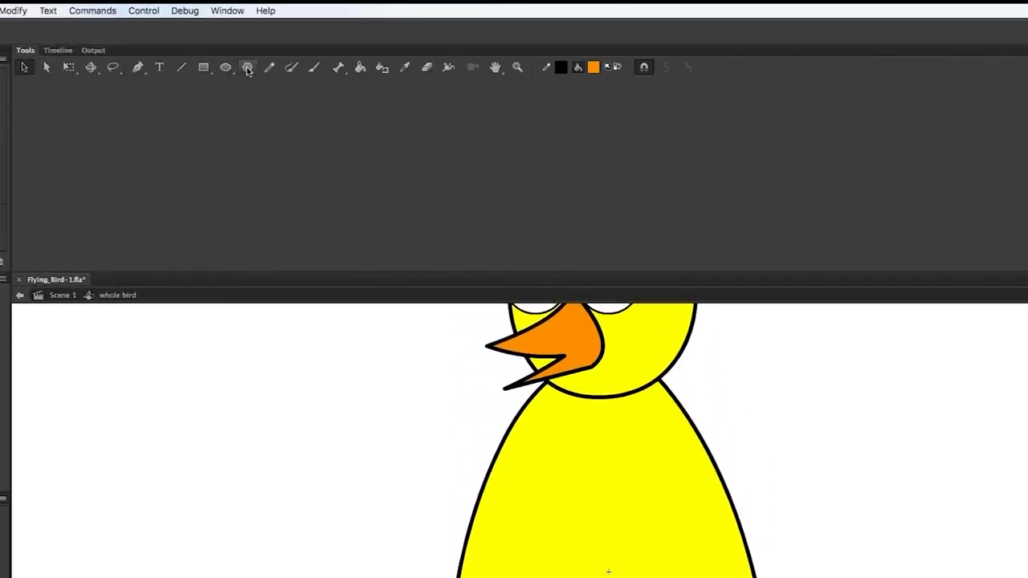
{"action": "left_click", "coordinate": [57, 51]}
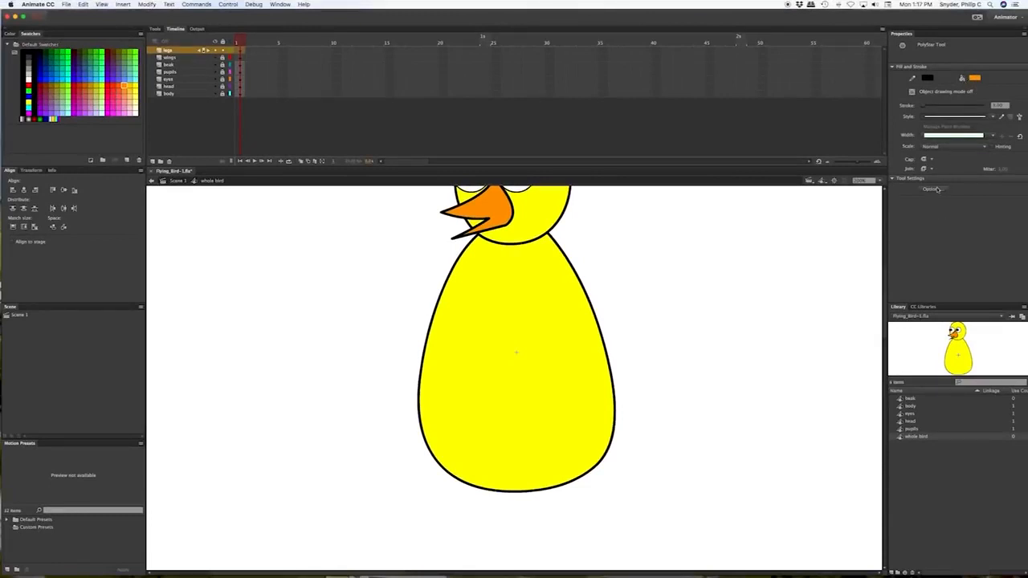
{"action": "left_click", "coordinate": [932, 189]}
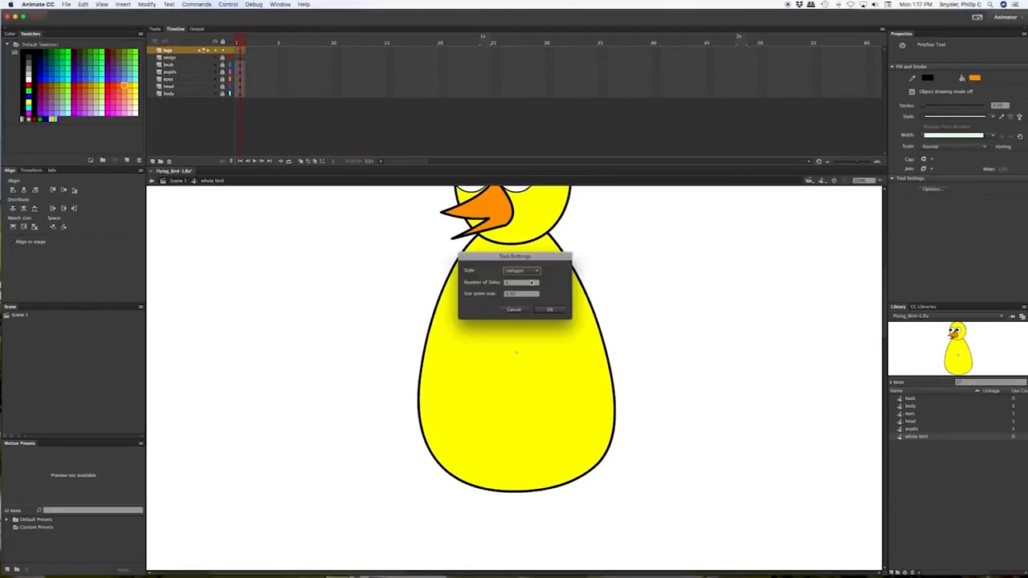
{"action": "left_click", "coordinate": [537, 273]}
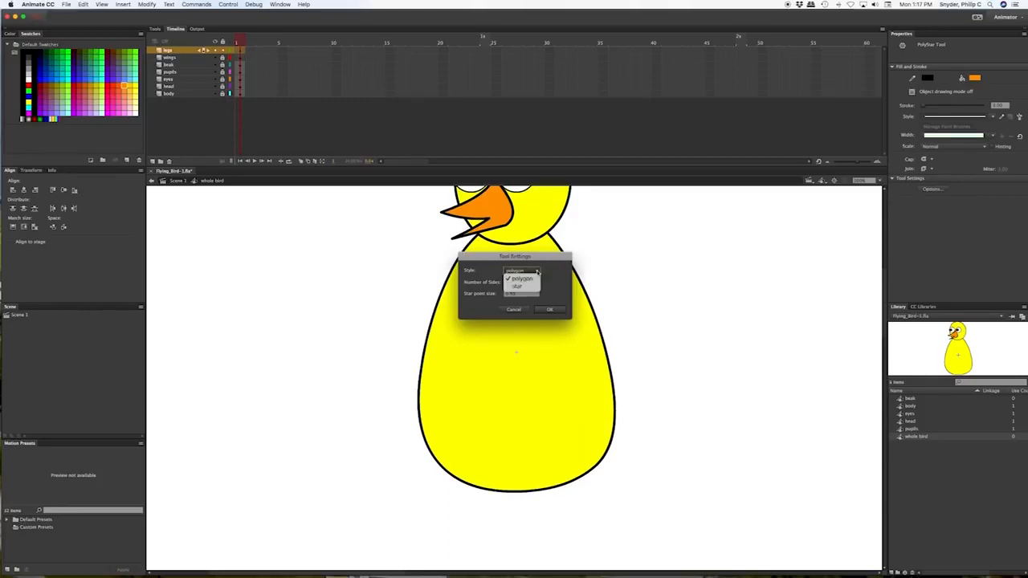
{"action": "left_click", "coordinate": [524, 287]}
{"action": "key", "text": "Tab"}
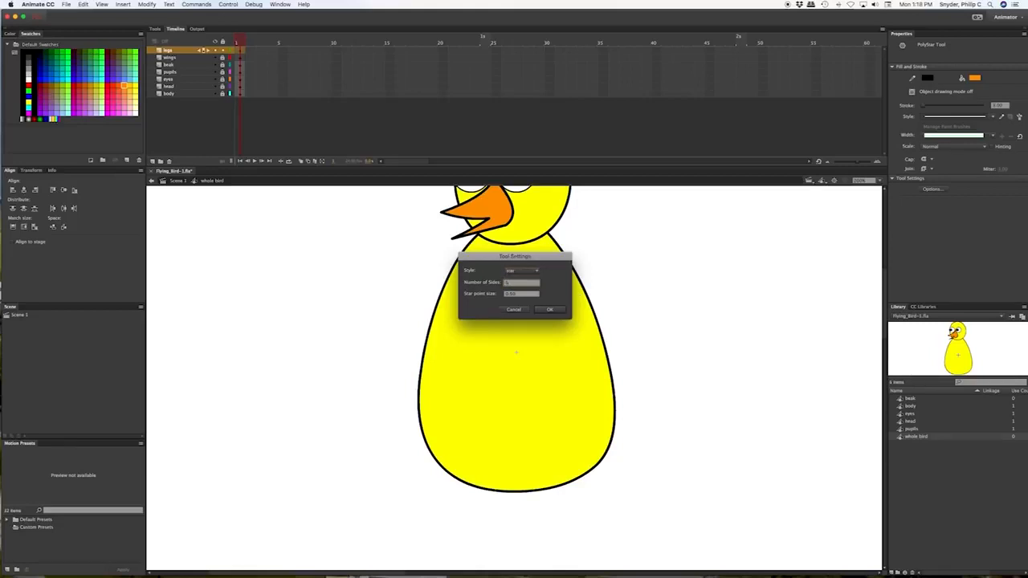
{"action": "left_click", "coordinate": [551, 311]}
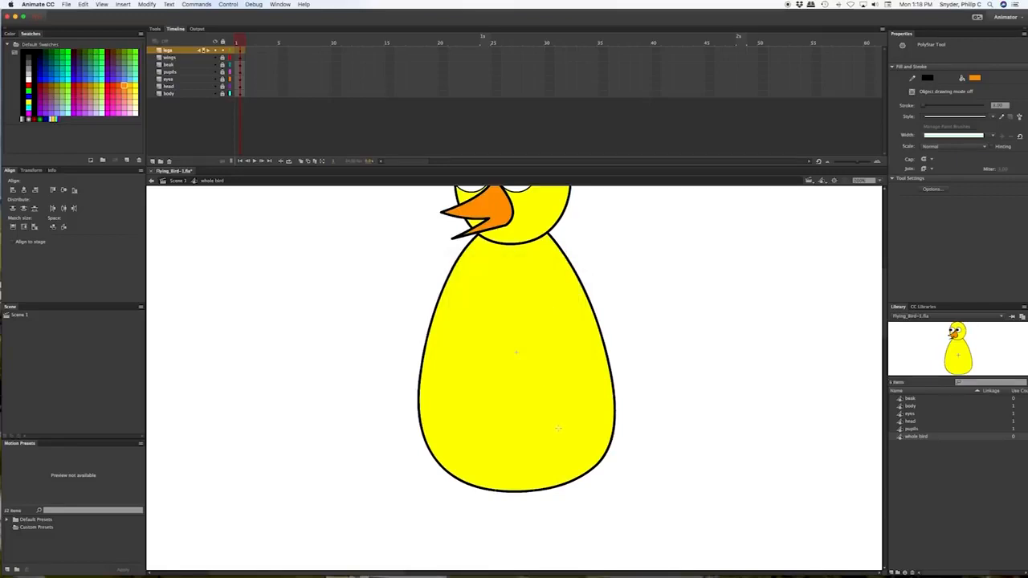
- Draw an orange six-pointed star with a black outline on the legs layer, beside the body's lower left
{"action": "scroll", "coordinate": [559, 429], "scroll_direction": "down", "scroll_amount": 3}
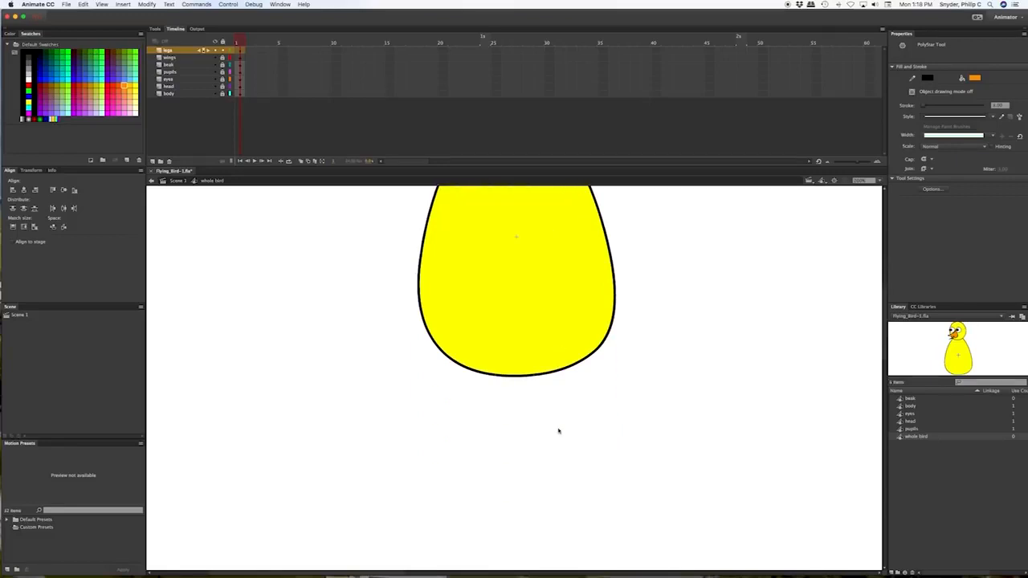
{"action": "scroll", "coordinate": [558, 431], "scroll_direction": "up", "scroll_amount": 2}
{"action": "scroll", "coordinate": [558, 432], "scroll_direction": "down", "scroll_amount": 2}
{"action": "scroll", "coordinate": [558, 431], "scroll_direction": "up", "scroll_amount": 1}
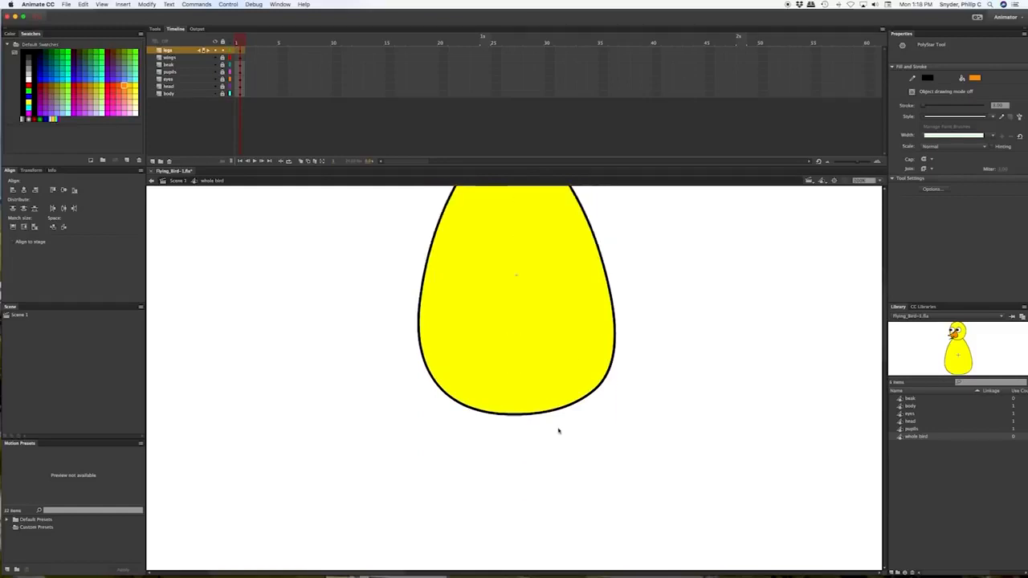
{"action": "scroll", "coordinate": [558, 431], "scroll_direction": "up", "scroll_amount": 4}
{"action": "scroll", "coordinate": [559, 431], "scroll_direction": "down", "scroll_amount": 1}
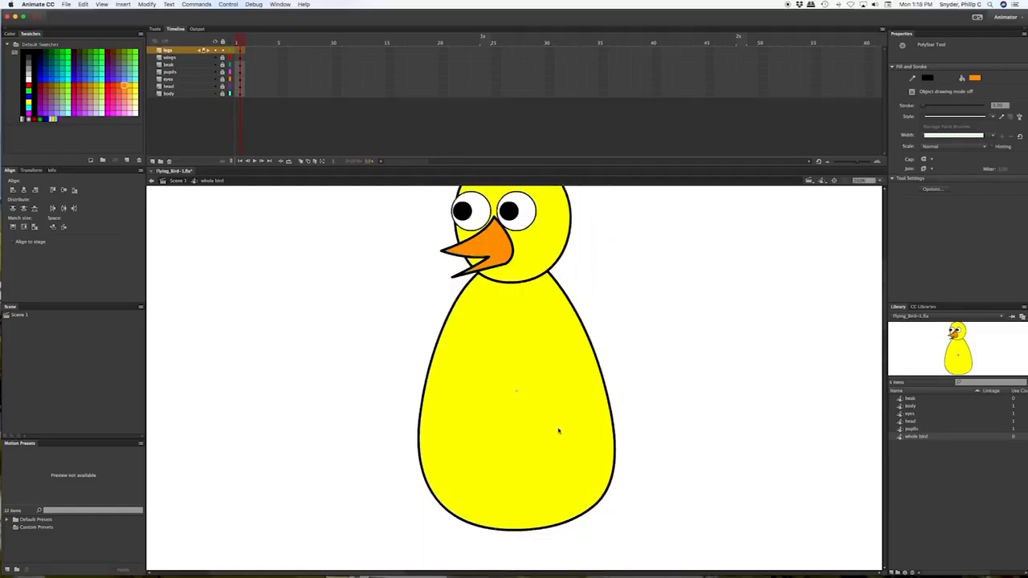
{"action": "key", "text": "space"}
{"action": "left_click_drag", "start_coordinate": [547, 436], "coordinate": [553, 299]}
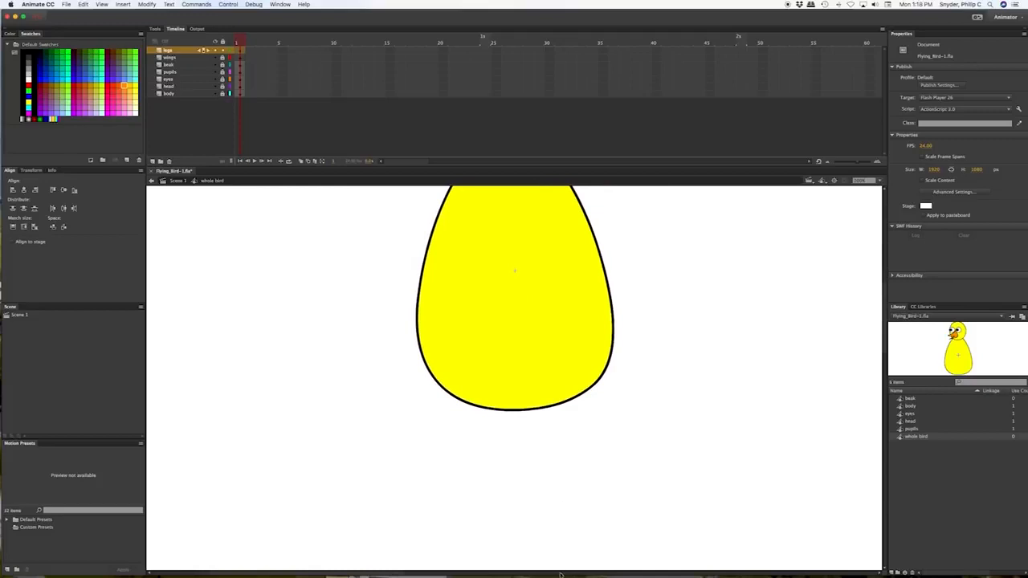
{"action": "left_click", "coordinate": [155, 28]}
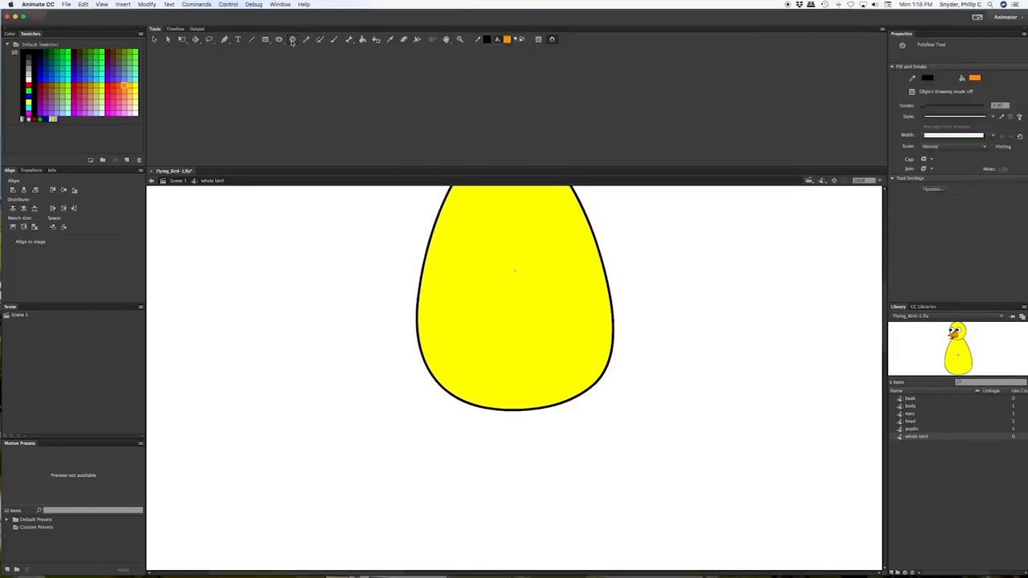
{"action": "left_click", "coordinate": [175, 29]}
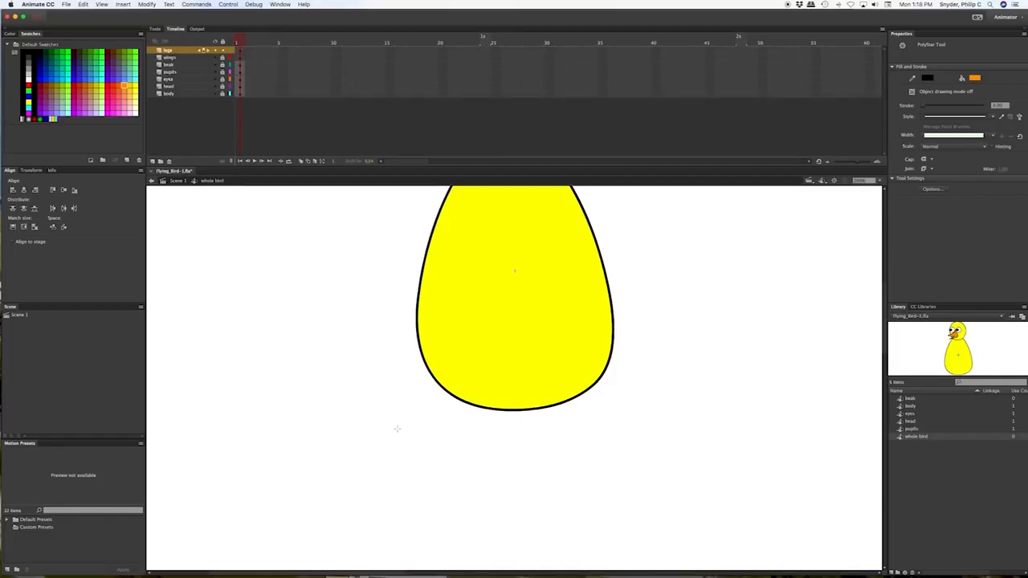
{"action": "left_click_drag", "start_coordinate": [328, 417], "coordinate": [382, 475]}
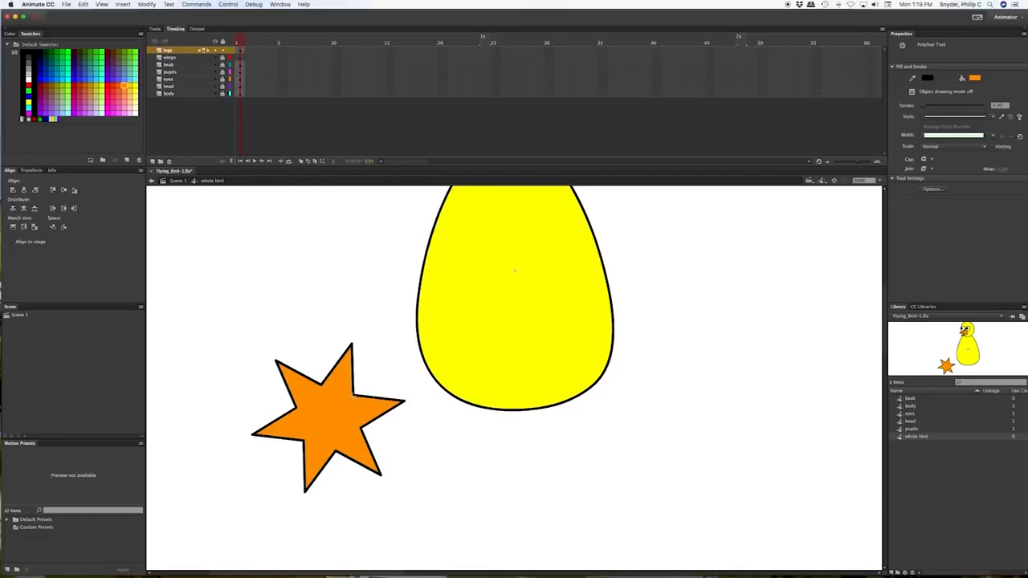
- Reshape the star's two upper-right points into a blunt upper leg and narrow the ankle by pulling in its side corners
{"action": "key", "text": "v"}
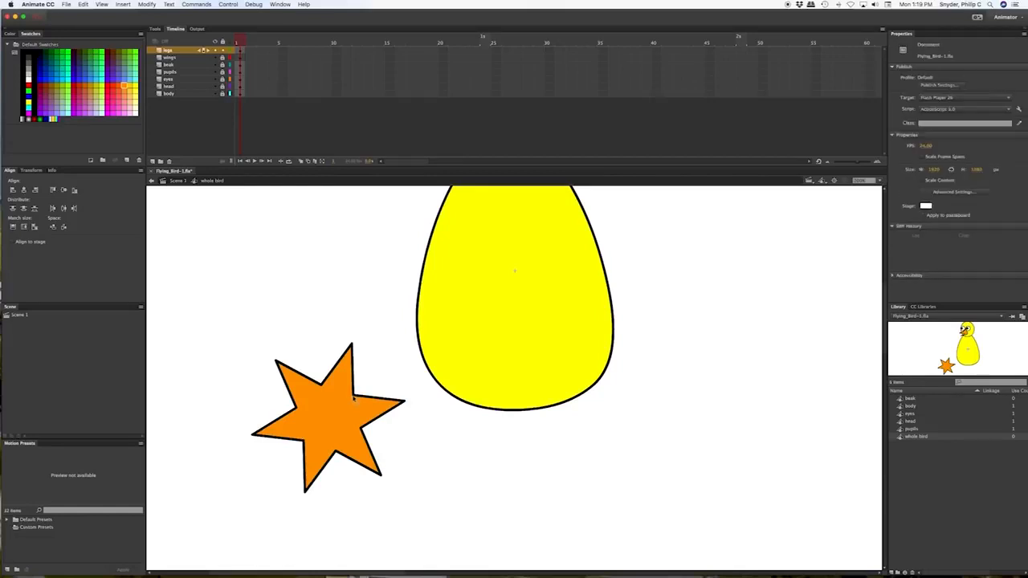
{"action": "left_click_drag", "start_coordinate": [355, 398], "coordinate": [376, 350]}
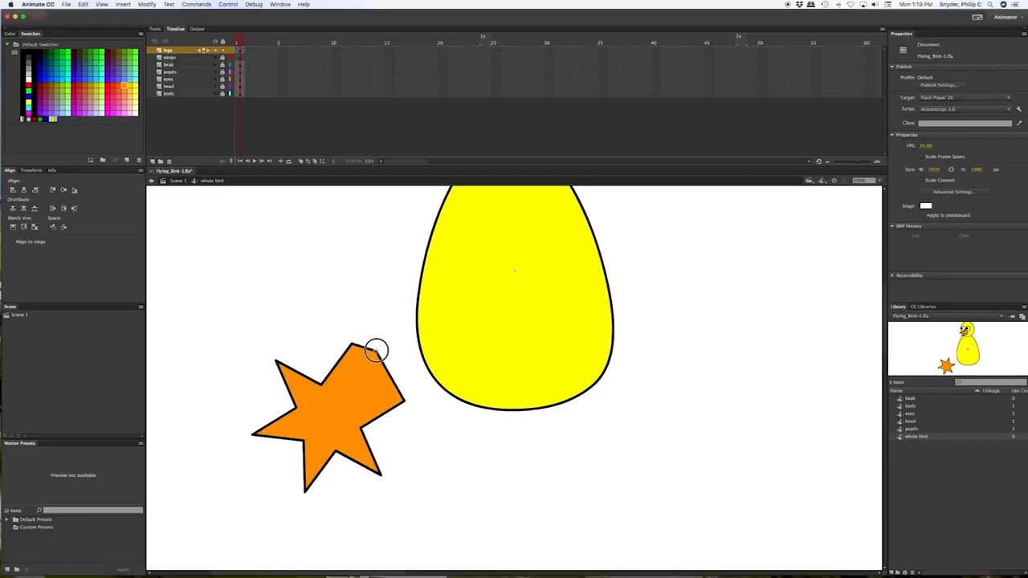
{"action": "left_click_drag", "start_coordinate": [405, 400], "coordinate": [387, 368]}
{"action": "left_click_drag", "start_coordinate": [322, 386], "coordinate": [328, 394]}
{"action": "left_click_drag", "start_coordinate": [361, 428], "coordinate": [348, 408]}
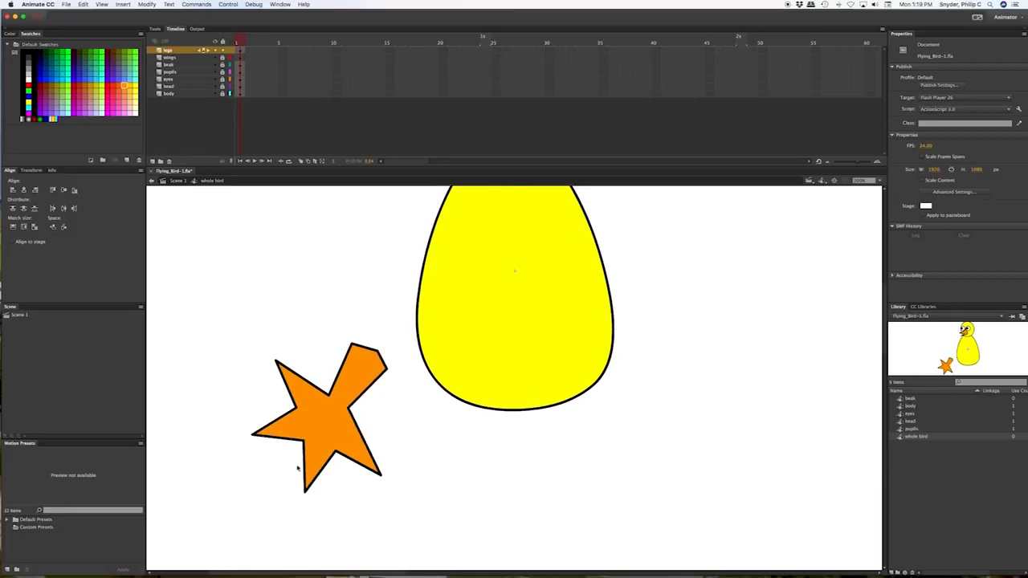
- Form four narrow toes by pulling the remaining star points closer together and moving the notches between them inward
{"action": "left_click_drag", "start_coordinate": [304, 441], "coordinate": [312, 439]}
{"action": "left_click_drag", "start_coordinate": [306, 493], "coordinate": [290, 478]}
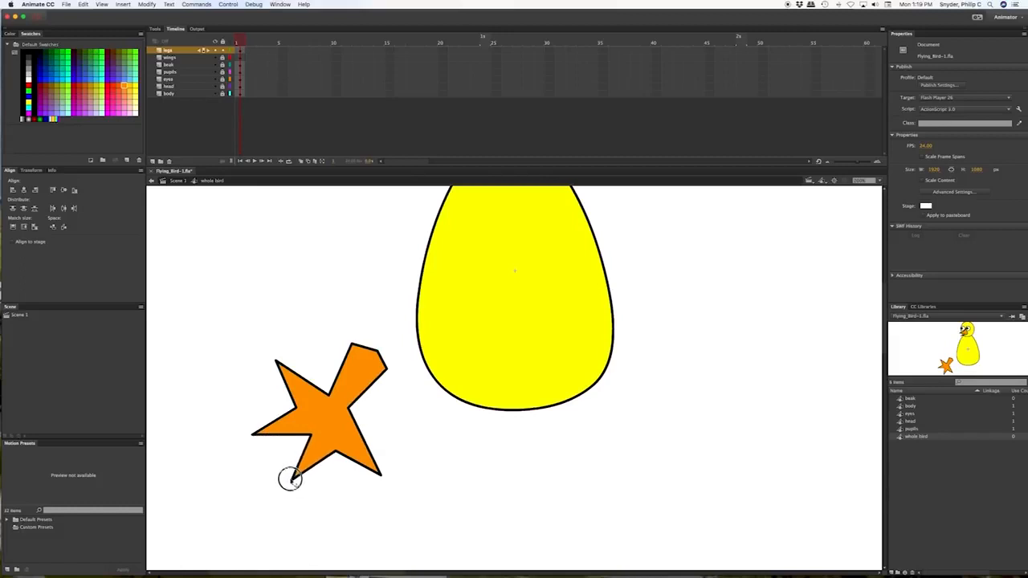
{"action": "left_click_drag", "start_coordinate": [336, 454], "coordinate": [327, 440]}
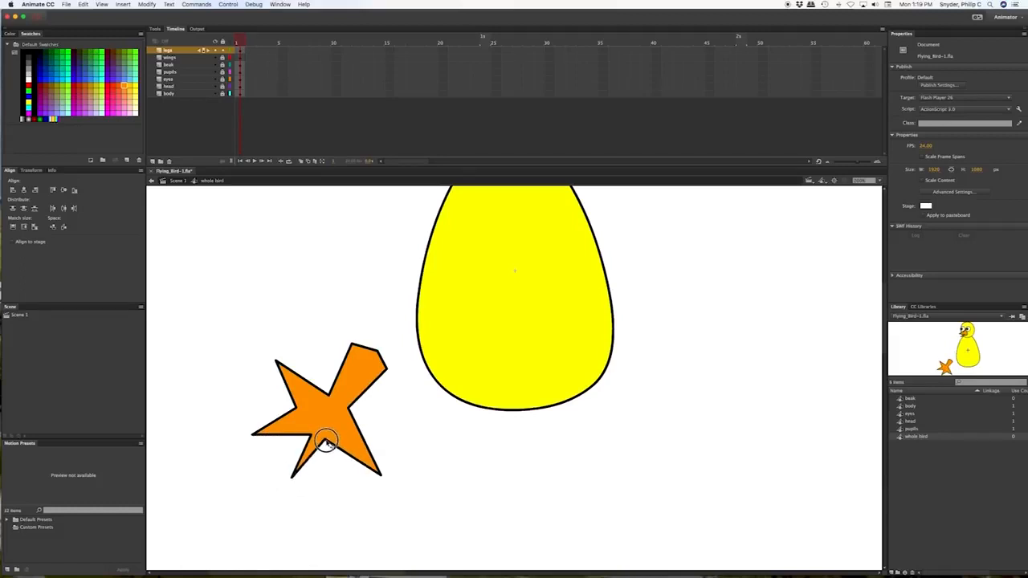
{"action": "left_click_drag", "start_coordinate": [379, 476], "coordinate": [340, 470]}
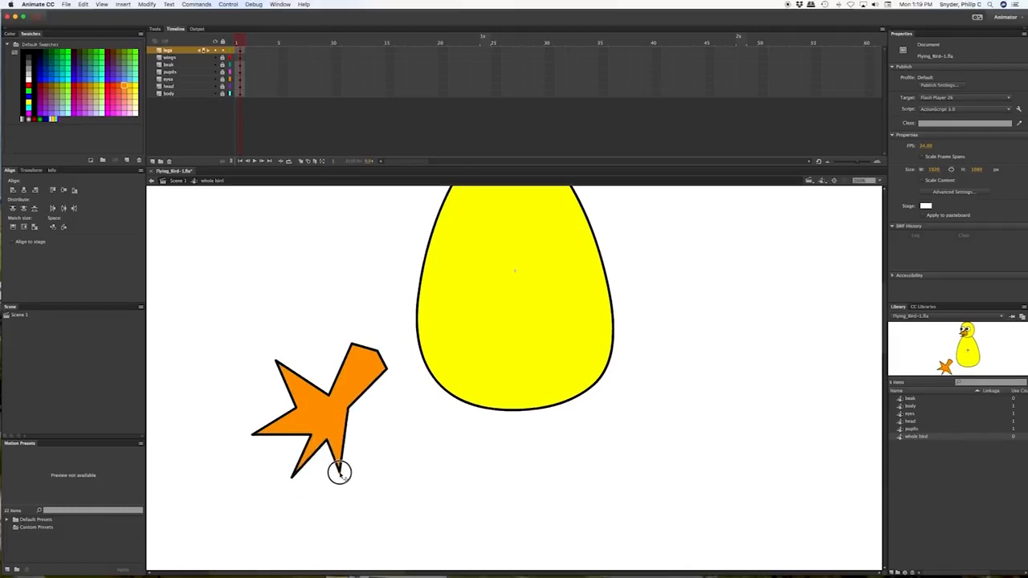
{"action": "left_click_drag", "start_coordinate": [256, 437], "coordinate": [280, 443]}
{"action": "left_click_drag", "start_coordinate": [296, 408], "coordinate": [318, 405]}
{"action": "left_click_drag", "start_coordinate": [276, 365], "coordinate": [277, 427]}
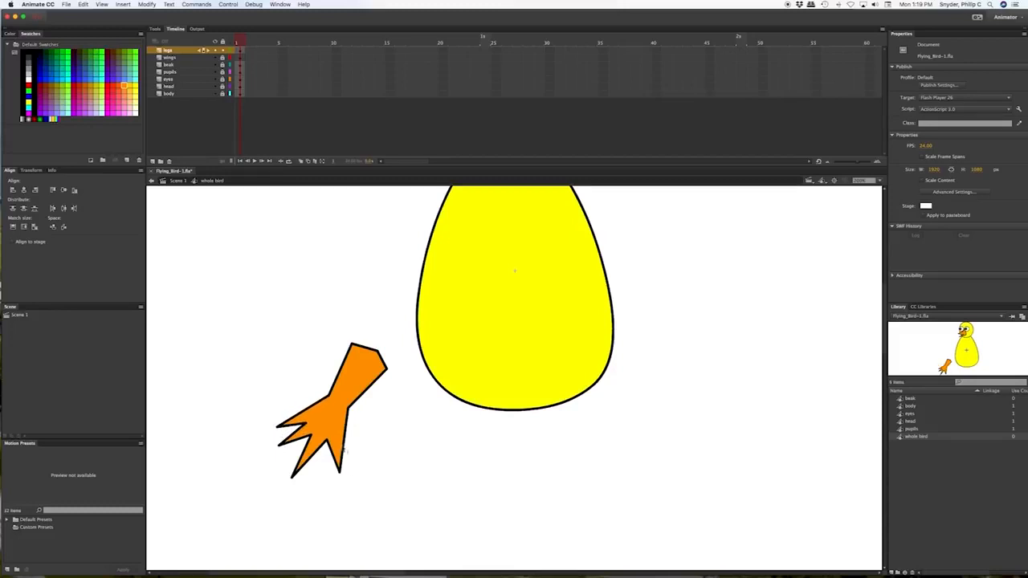
- Shorten and reposition the toe tips, bend the toe edges into curved claws, and round the leg's top edge
{"action": "left_click_drag", "start_coordinate": [340, 473], "coordinate": [327, 438]}
{"action": "left_click_drag", "start_coordinate": [294, 477], "coordinate": [311, 469]}
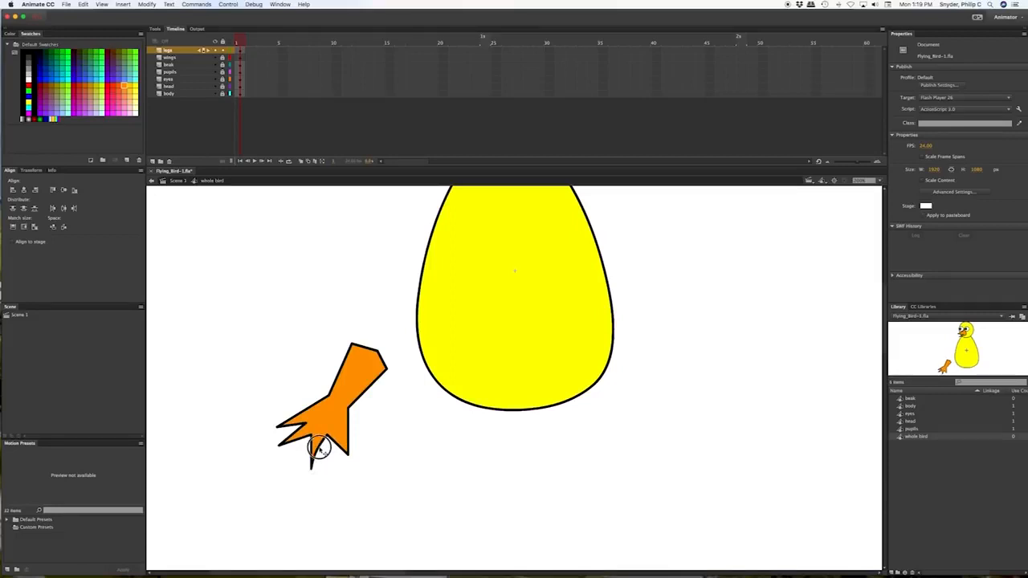
{"action": "left_click_drag", "start_coordinate": [287, 455], "coordinate": [345, 428]}
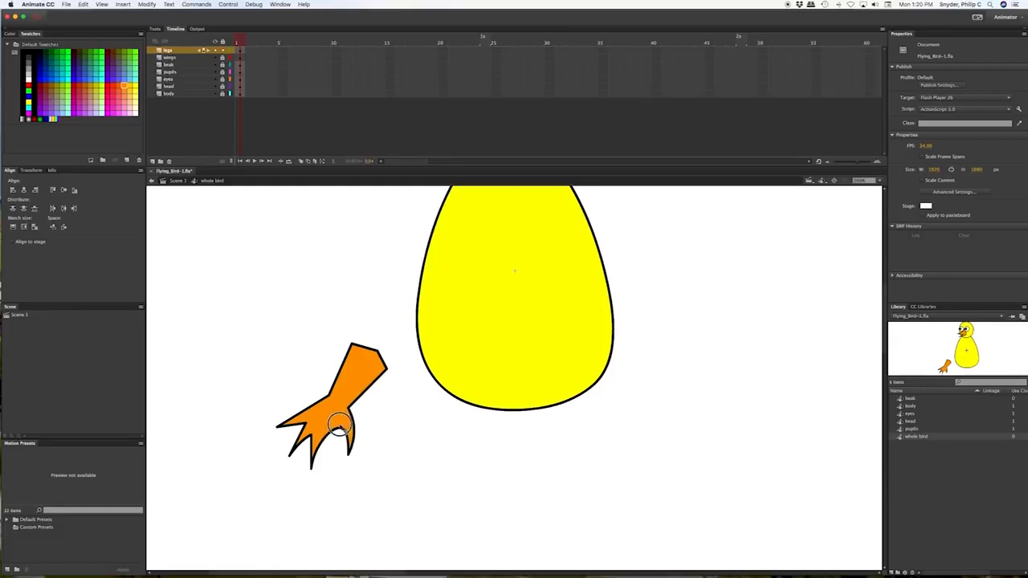
{"action": "mouse_move", "coordinate": [277, 427]}
{"action": "left_mouse_down"}
{"action": "mouse_move", "coordinate": [278, 436]}
{"action": "mouse_move", "coordinate": [306, 408]}
{"action": "mouse_move", "coordinate": [297, 432]}
{"action": "left_mouse_up"}
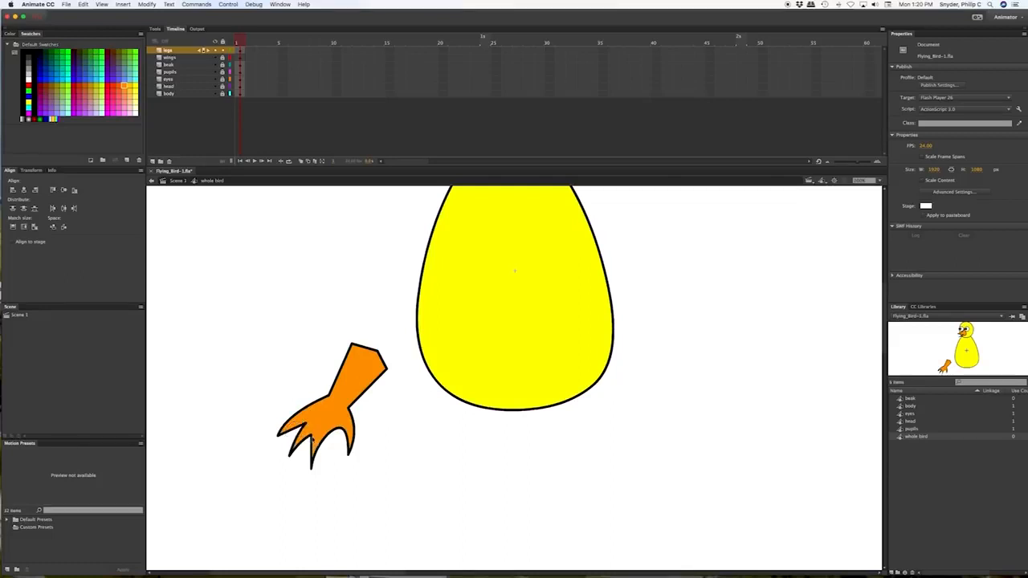
{"action": "left_click", "coordinate": [327, 447]}
{"action": "left_click", "coordinate": [323, 455]}
{"action": "left_click_drag", "start_coordinate": [294, 433], "coordinate": [291, 427]}
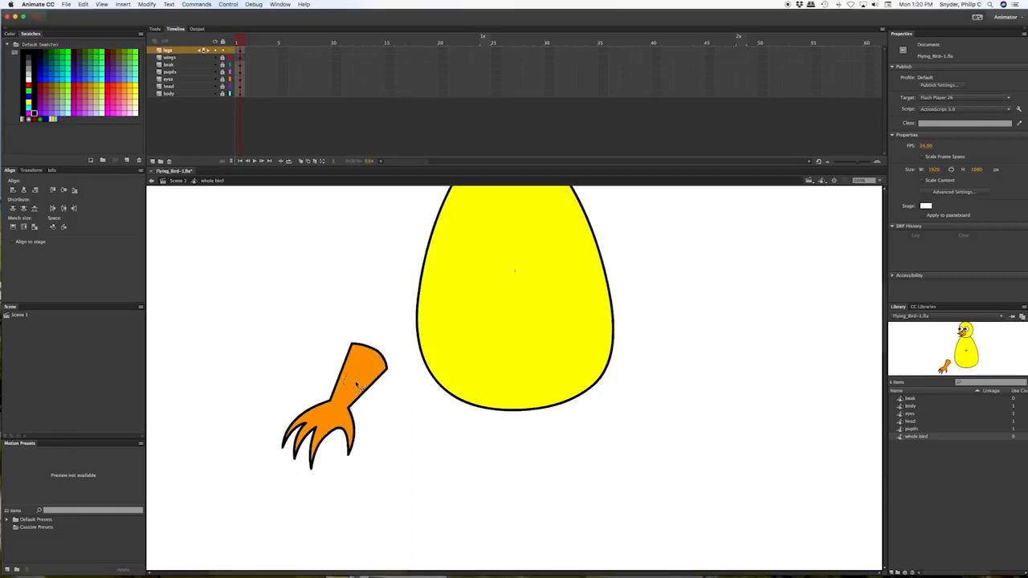
- Move the leg's fill and outline onto the body's lower-left edge and rotate it slightly counterclockwise with Free Transform
{"action": "double_click", "coordinate": [357, 384]}
{"action": "left_click_drag", "start_coordinate": [351, 390], "coordinate": [437, 415]}
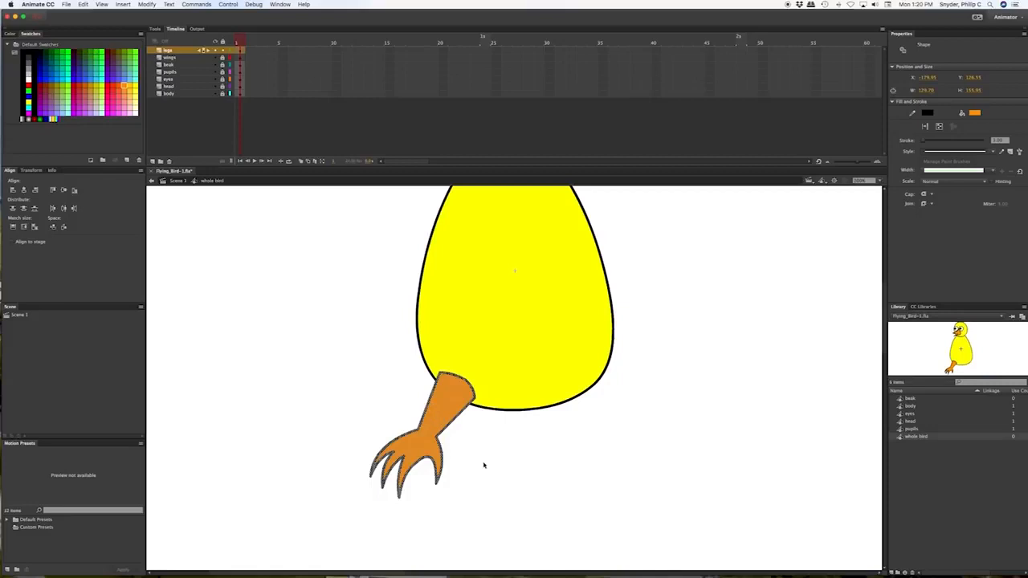
{"action": "key", "text": "q"}
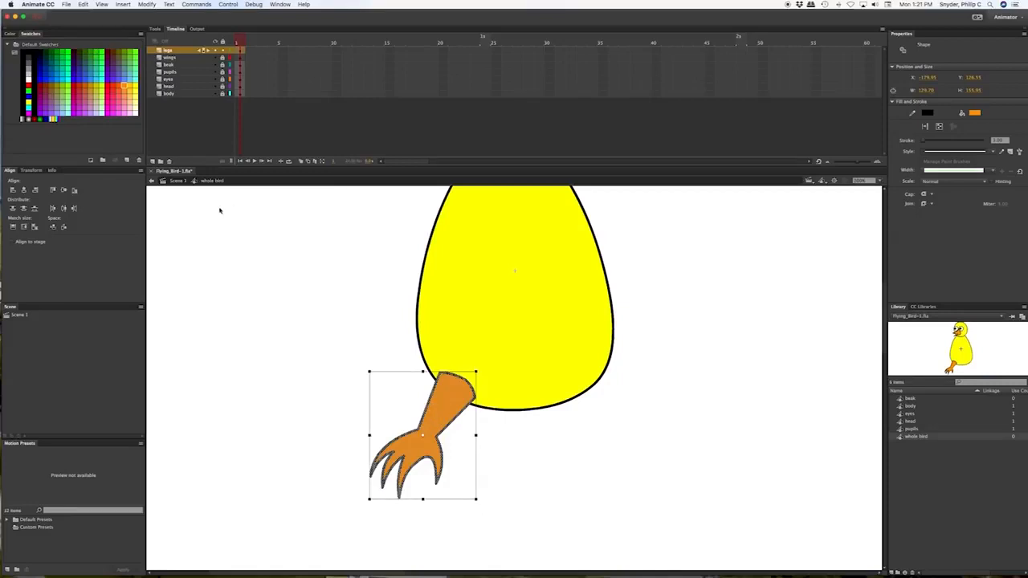
{"action": "left_click", "coordinate": [148, 5]}
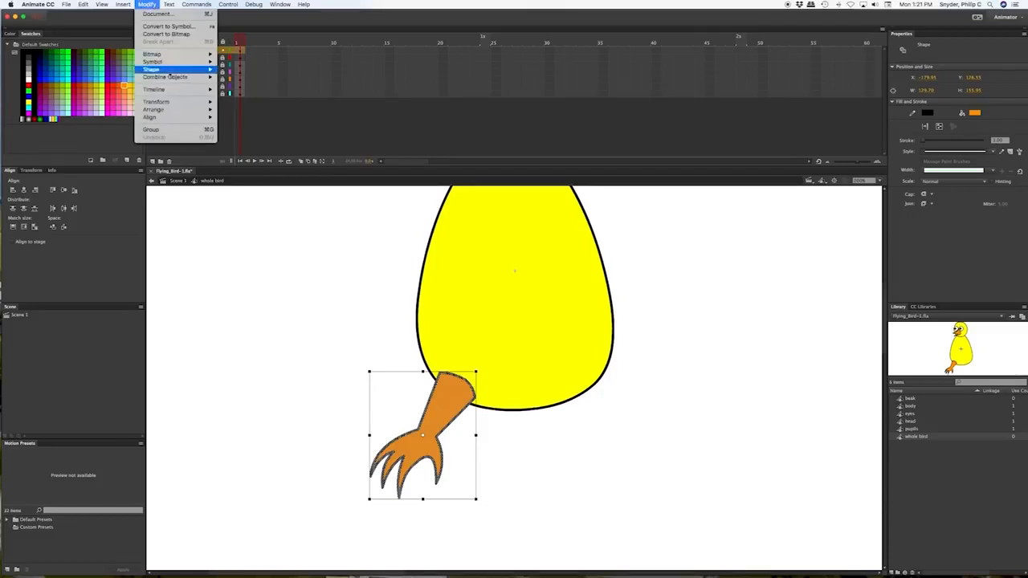
{"action": "mouse_move", "coordinate": [176, 105]}
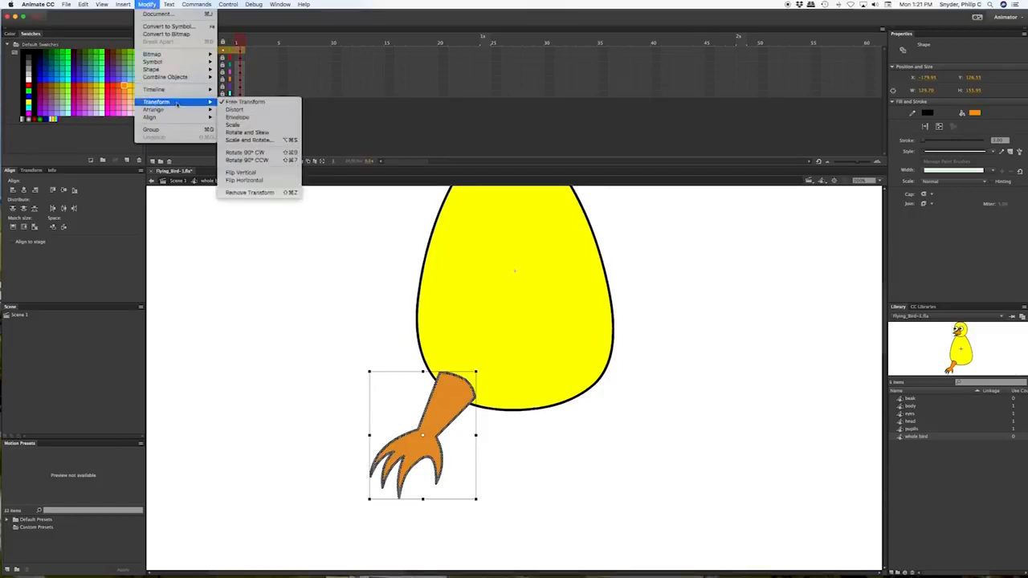
{"action": "left_click", "coordinate": [255, 103]}
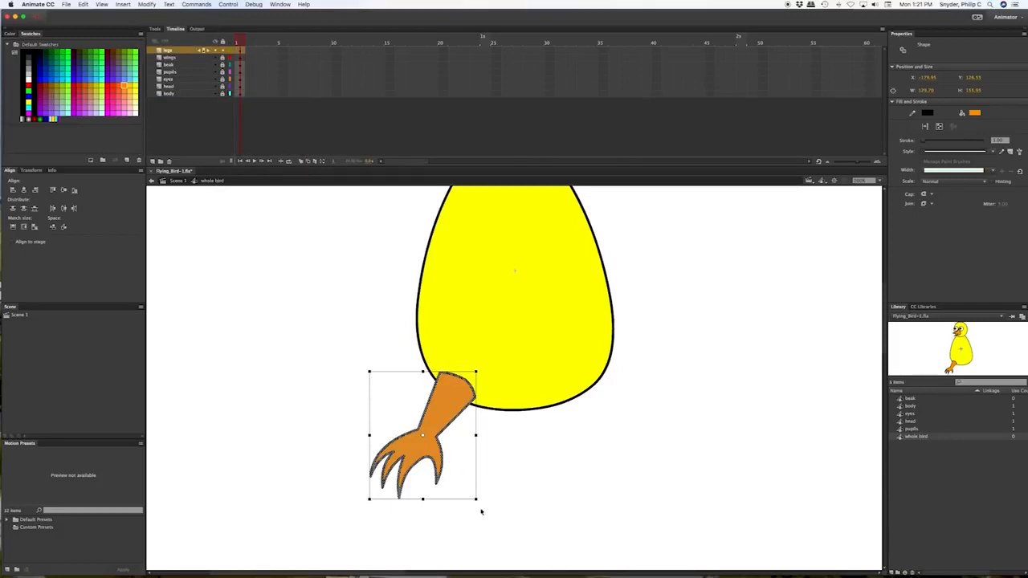
{"action": "left_click_drag", "start_coordinate": [482, 503], "coordinate": [498, 502]}
{"action": "mouse_move", "coordinate": [422, 450]}
{"action": "left_mouse_down"}
{"action": "mouse_move", "coordinate": [439, 457]}
{"action": "mouse_move", "coordinate": [422, 470]}
{"action": "mouse_move", "coordinate": [437, 458]}
{"action": "left_mouse_up"}
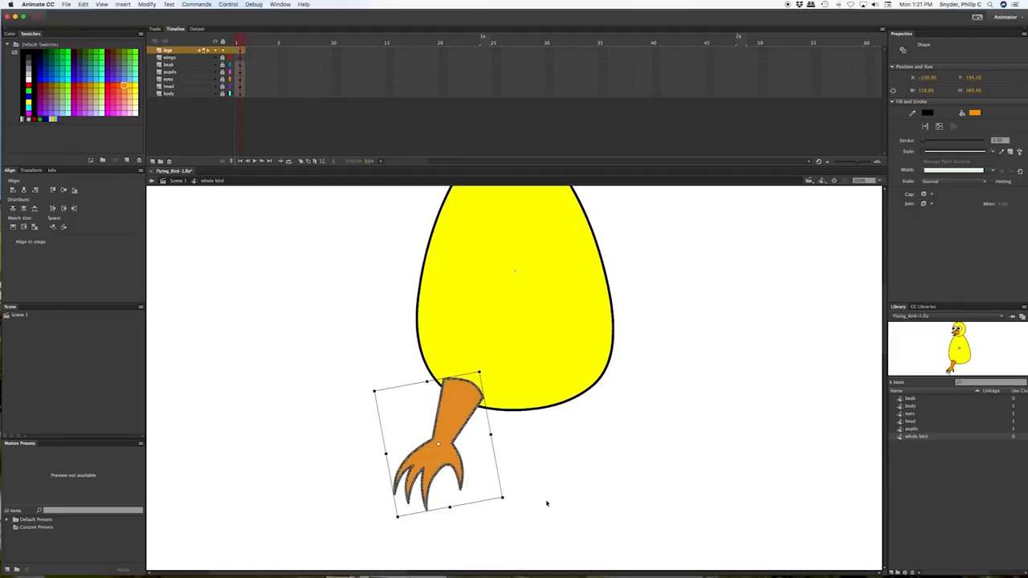
- Convert the leg to a graphic symbol named leg_right
{"action": "right_click", "coordinate": [452, 413]}
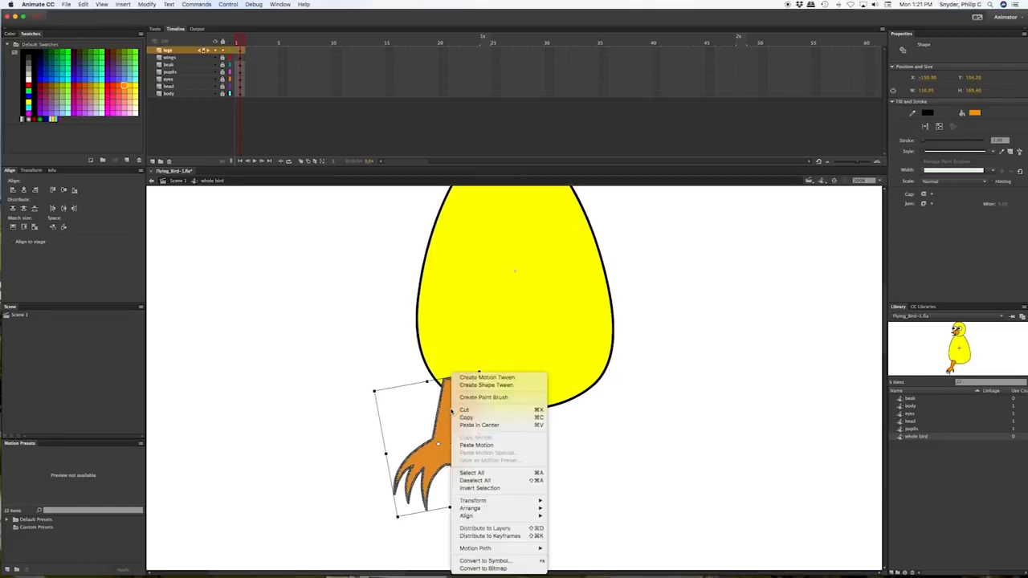
{"action": "left_click", "coordinate": [500, 562]}
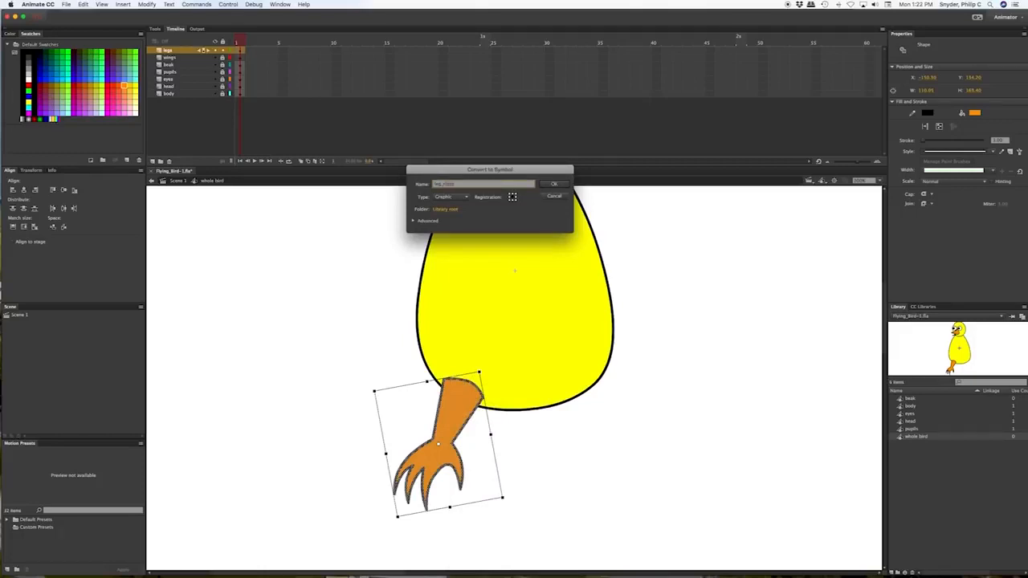
{"action": "key", "text": "Return"}
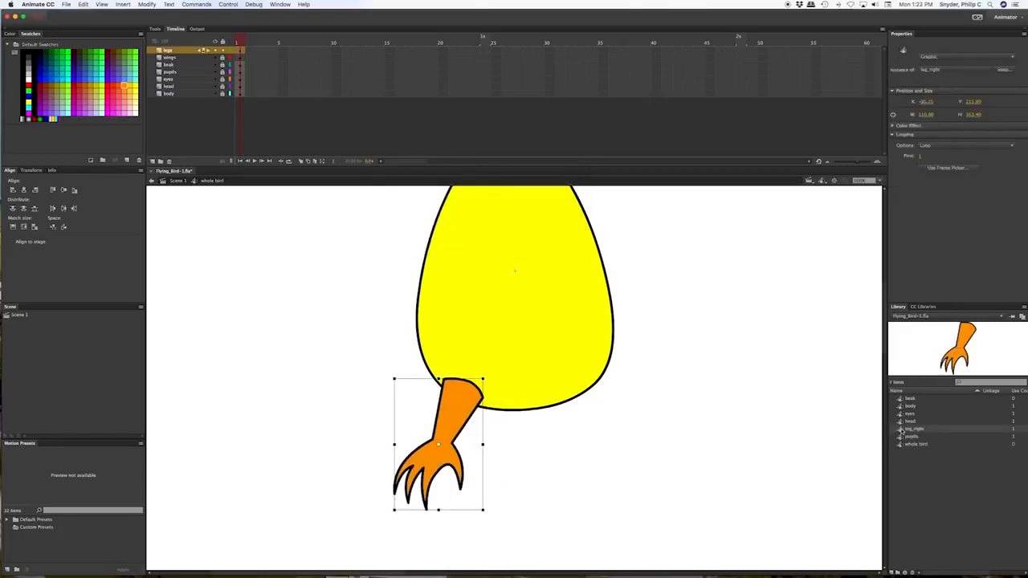
- Paste a second leg_right instance, mirror it horizontally with Free Transform, and set it on the body's lower-right edge
{"action": "key", "text": "v"}
{"action": "key", "text": "super+v"}
{"action": "left_click_drag", "start_coordinate": [524, 429], "coordinate": [520, 471]}
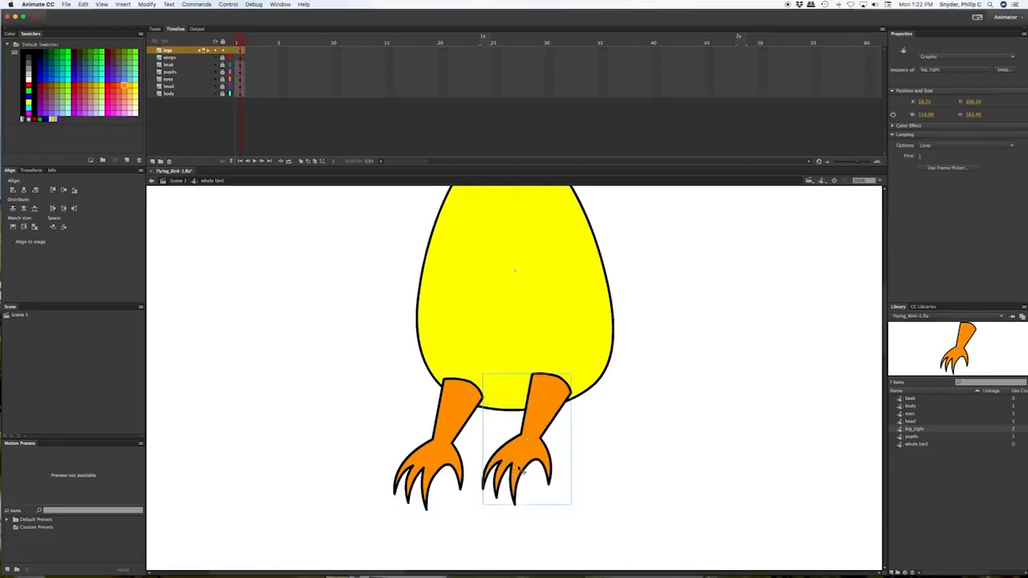
{"action": "key", "text": "q"}
{"action": "left_click_drag", "start_coordinate": [483, 440], "coordinate": [592, 463]}
{"action": "left_click_drag", "start_coordinate": [632, 515], "coordinate": [683, 517]}
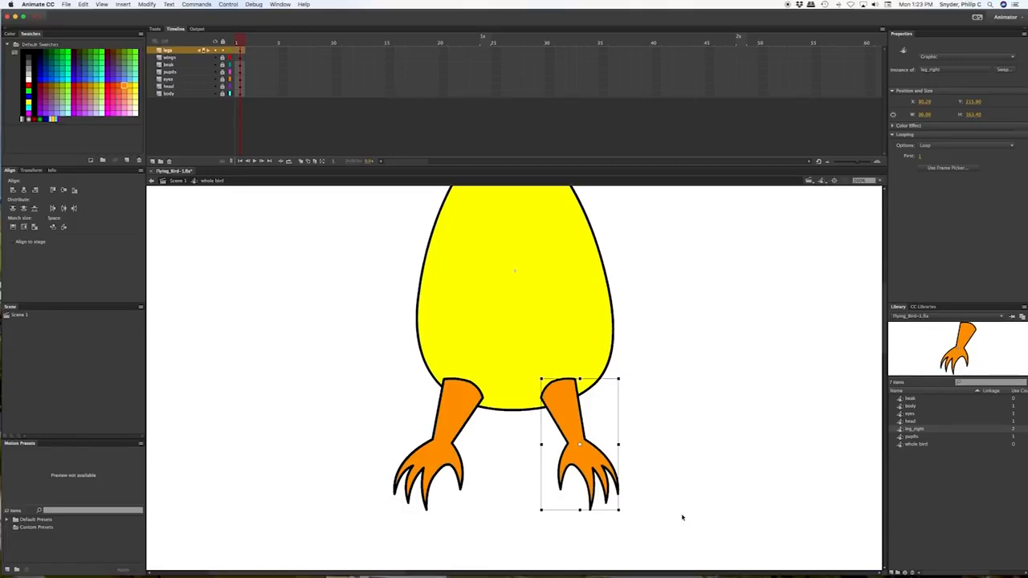
- Cut the mirrored leg, create a graphic symbol named leg_left, and paste the leg in place inside it
{"action": "key", "text": "Delete"}
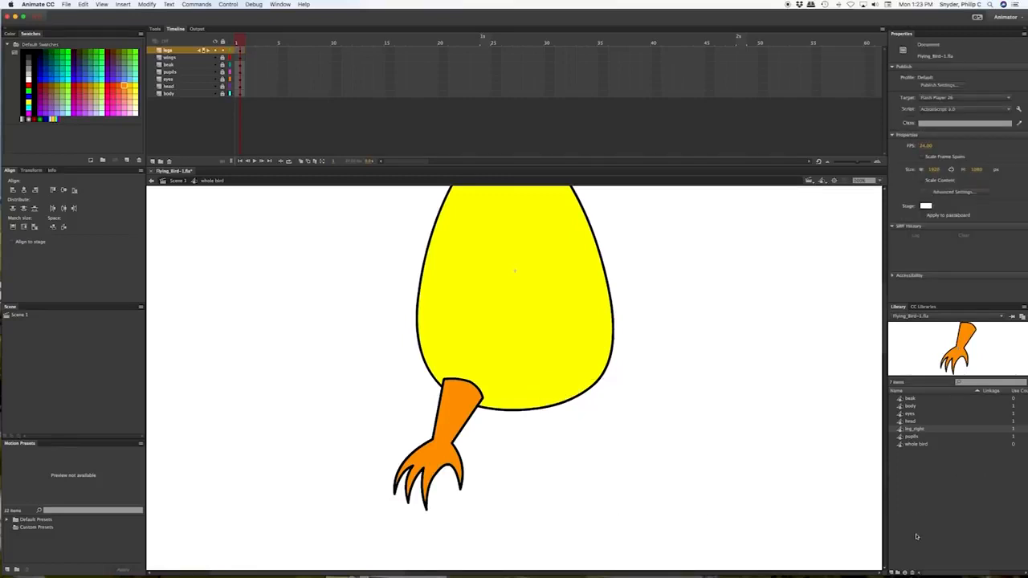
{"action": "left_click", "coordinate": [892, 573]}
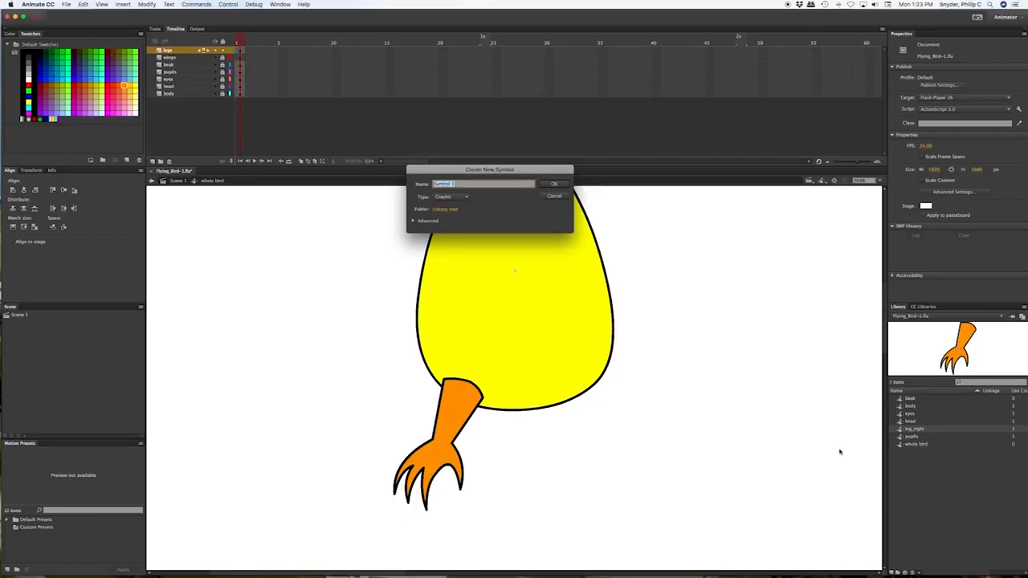
{"action": "type", "text": "l"}
{"action": "key", "text": "Return"}
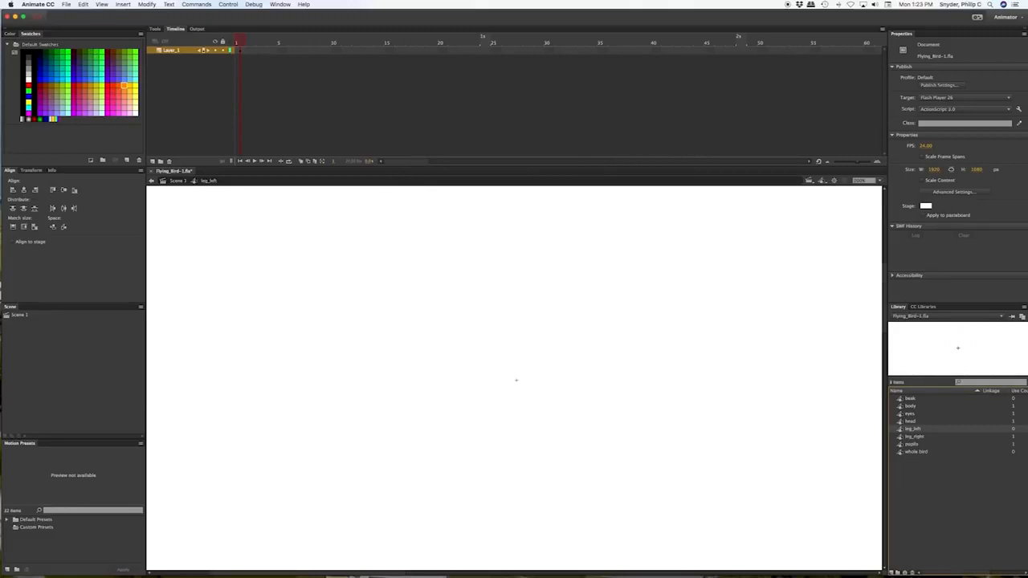
{"action": "key", "text": "super+shift+v"}
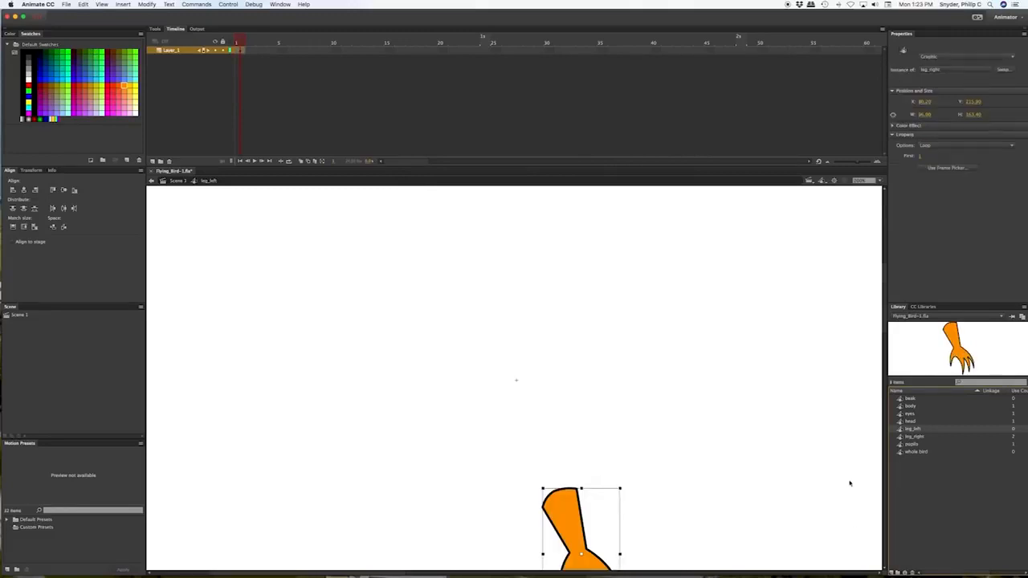
{"action": "scroll", "coordinate": [792, 485], "scroll_direction": "down", "scroll_amount": 5}
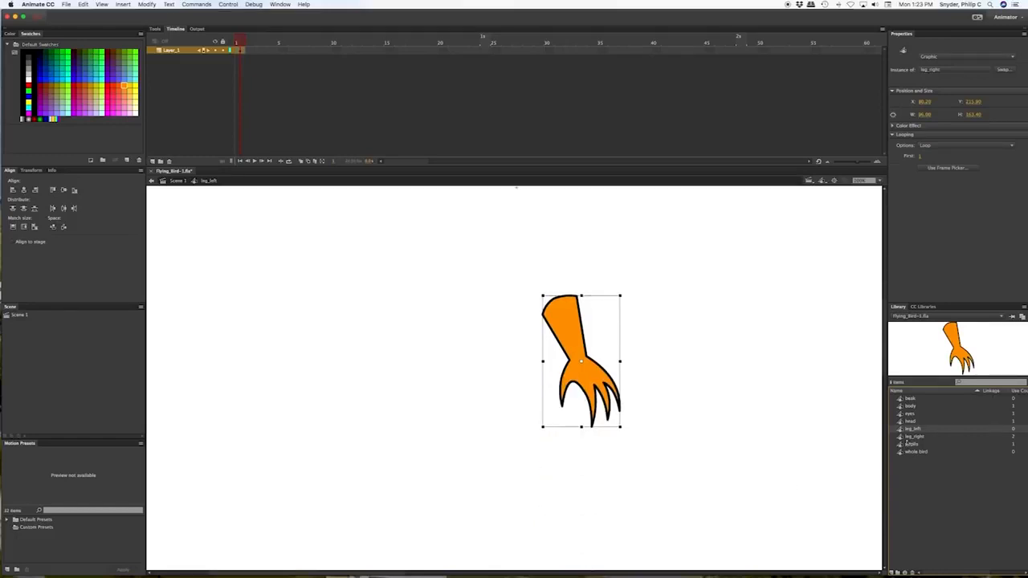
- Return to the whole bird symbol and place leg_left on the body's lower-right edge, level with the other leg
{"action": "left_click", "coordinate": [912, 436]}
{"action": "left_click", "coordinate": [913, 430]}
{"action": "double_click", "coordinate": [901, 453]}
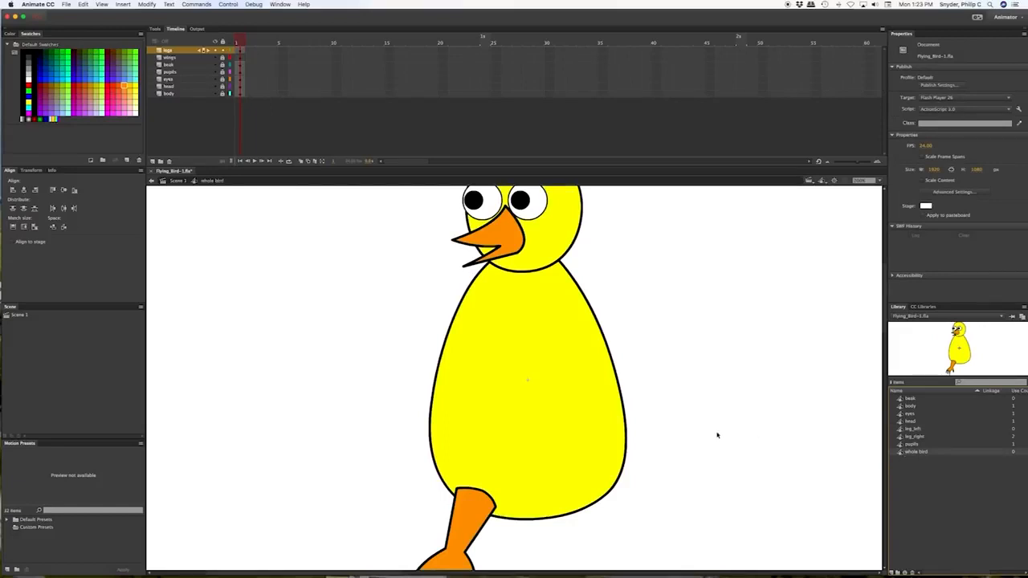
{"action": "scroll", "coordinate": [717, 435], "scroll_direction": "down", "scroll_amount": 5}
{"action": "scroll", "coordinate": [720, 437], "scroll_direction": "up", "scroll_amount": 4}
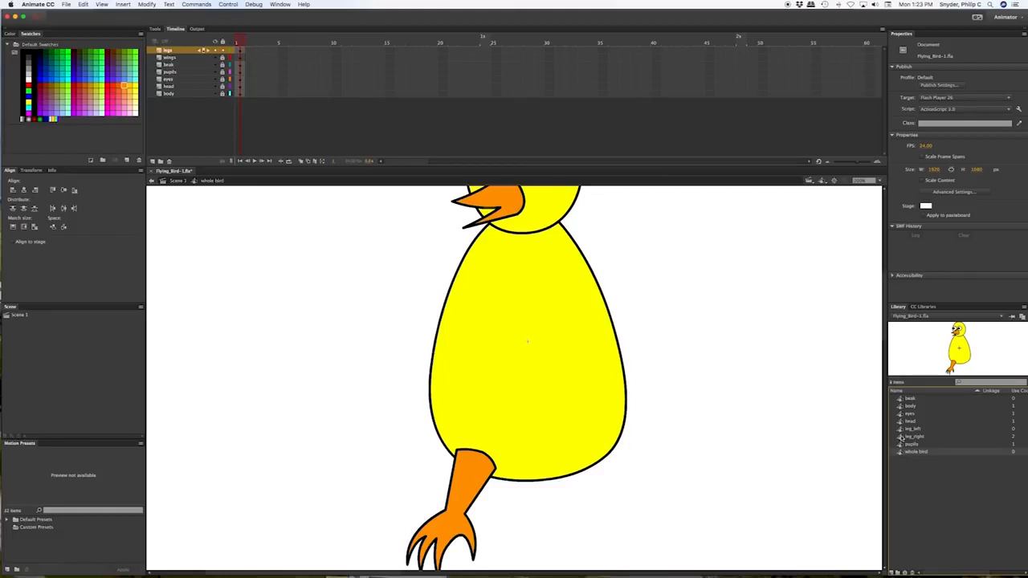
{"action": "left_click_drag", "start_coordinate": [902, 430], "coordinate": [596, 523]}
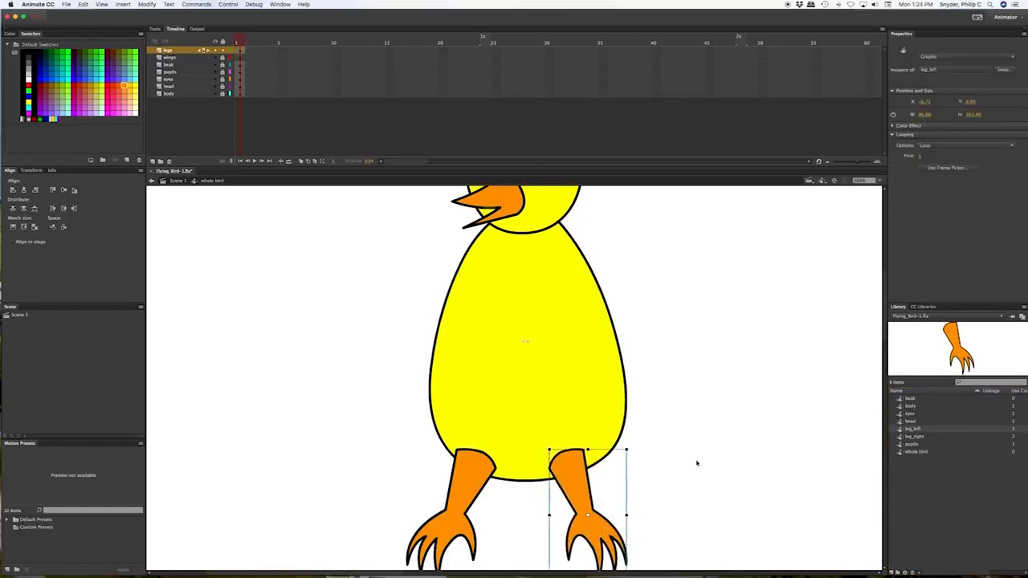
{"action": "left_click", "coordinate": [674, 465]}
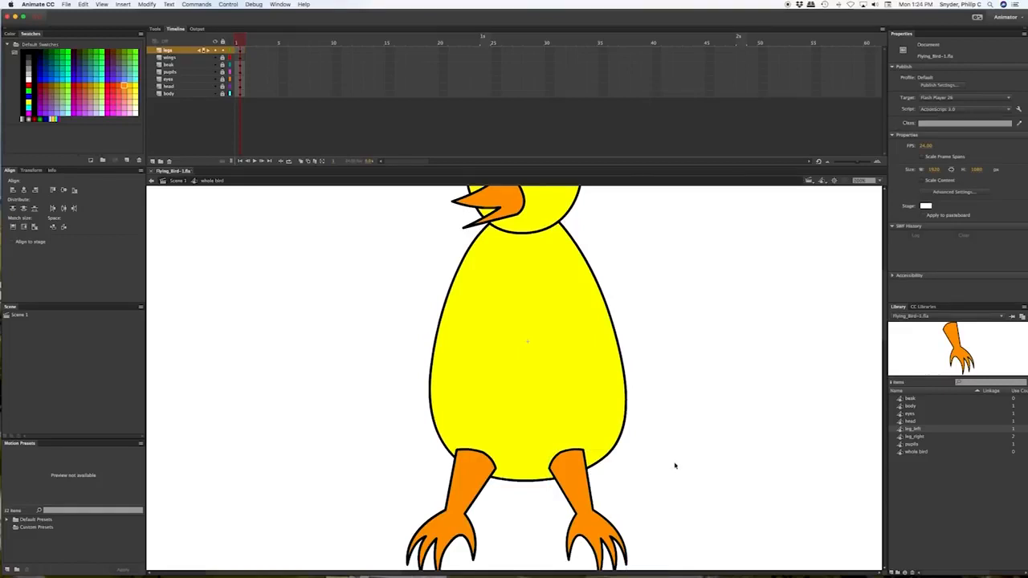
- Lock the legs layer, make the wings layer active, and create a new graphic symbol named wing_left
{"action": "left_click", "coordinate": [223, 51]}
{"action": "left_click", "coordinate": [182, 59]}
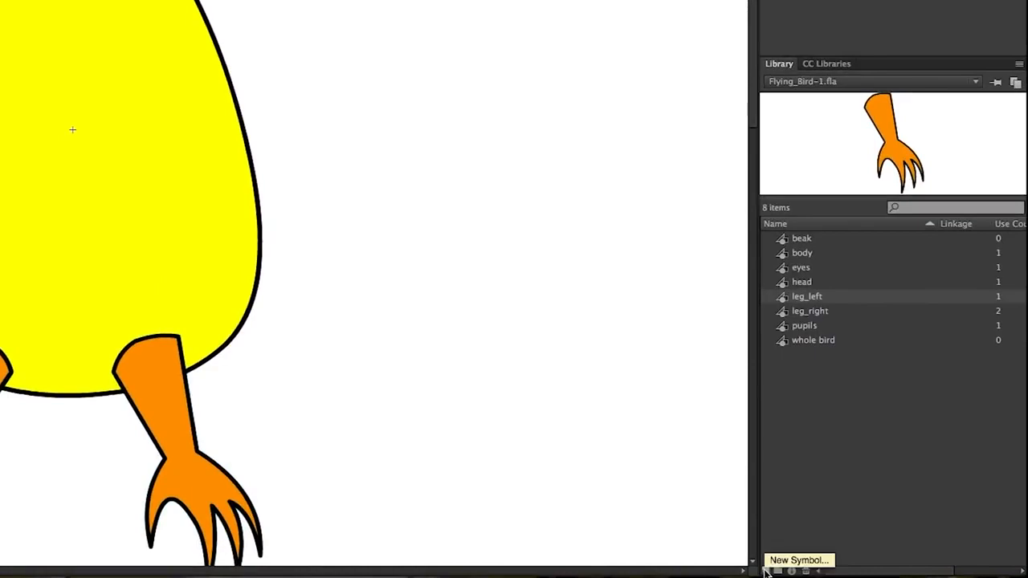
{"action": "left_click", "coordinate": [765, 570]}
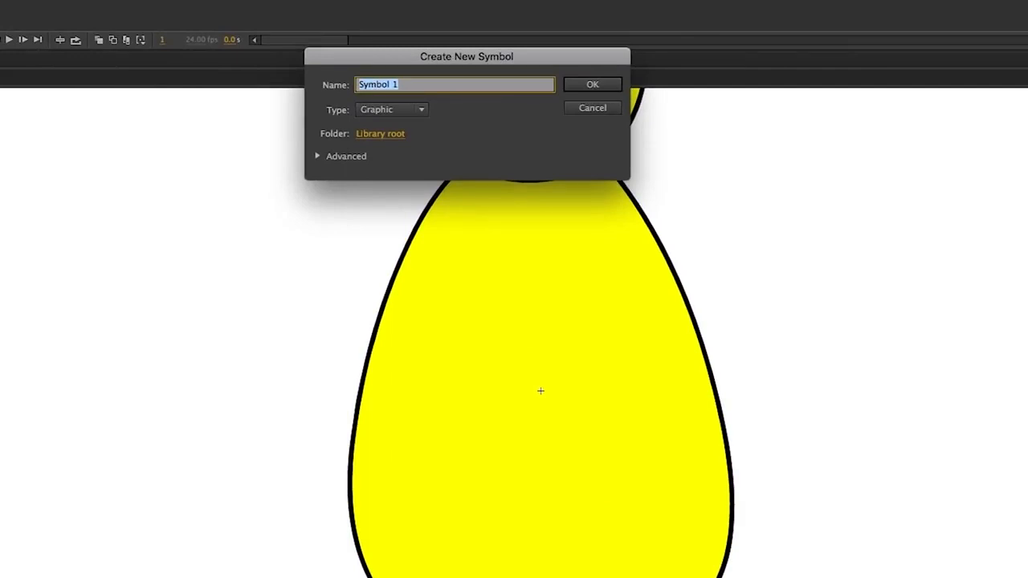
{"action": "type", "text": "wing_left"}
{"action": "key", "text": "Return"}
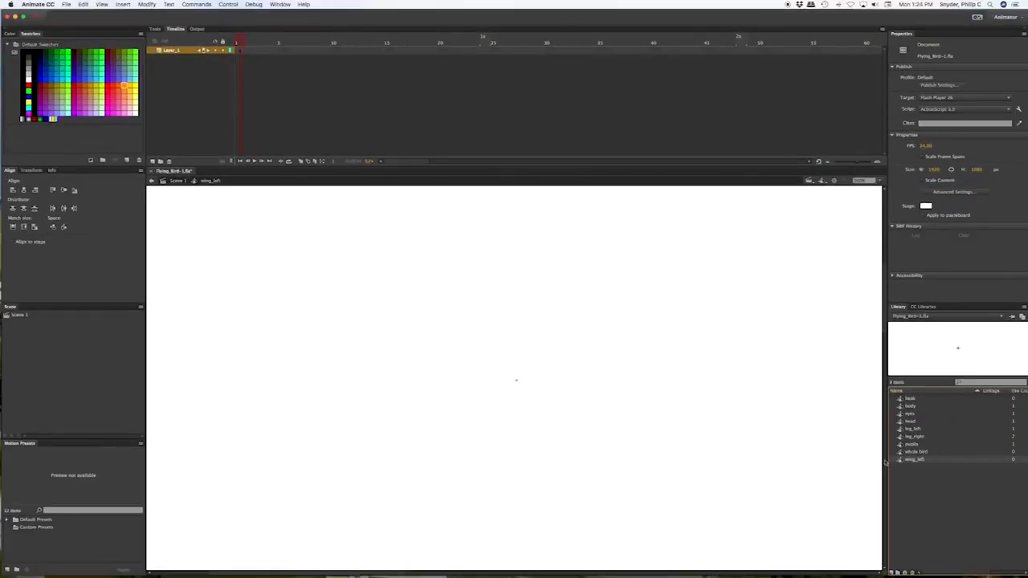
- Reopen whole bird and draw a wide, flat oval overlapping the body's upper-left edge, filled with the body's yellow
{"action": "left_click", "coordinate": [901, 452]}
{"action": "double_click", "coordinate": [901, 453]}
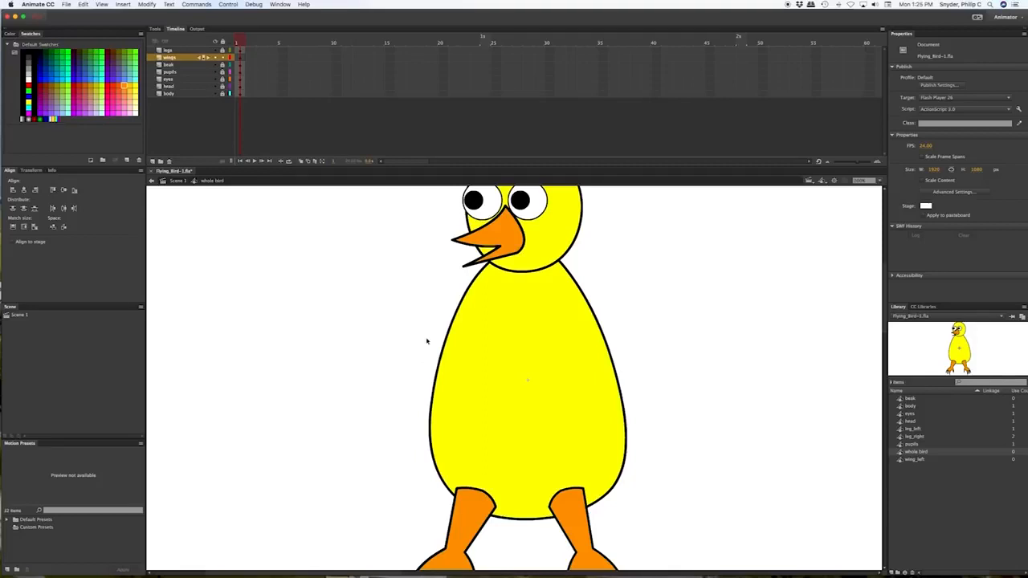
{"action": "key", "text": "o"}
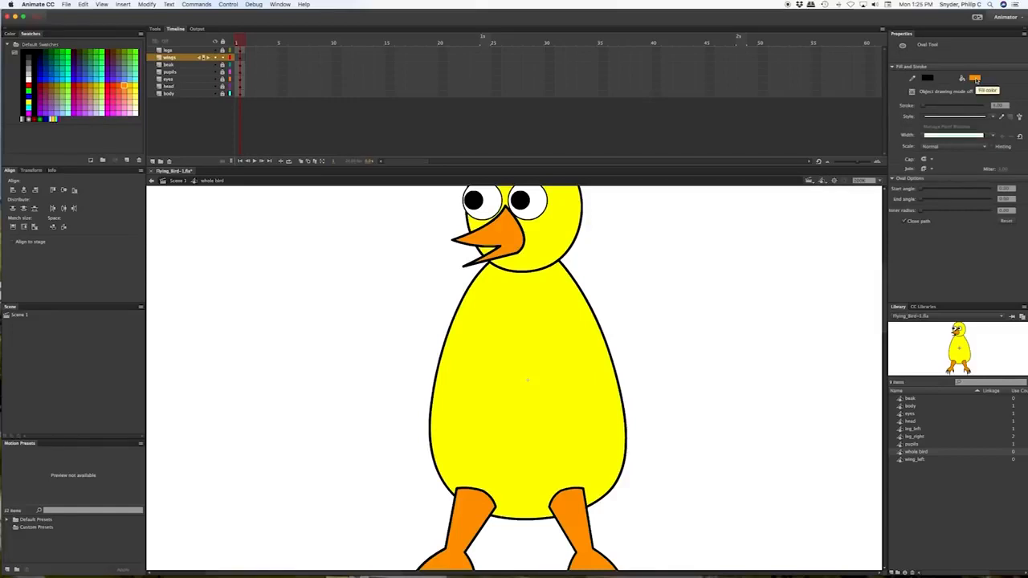
{"action": "left_click", "coordinate": [975, 78]}
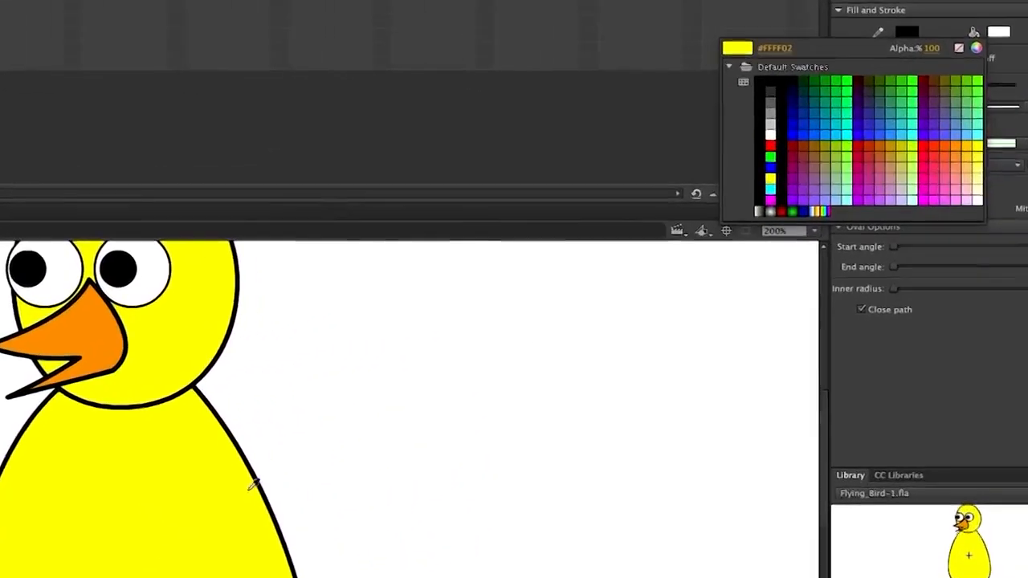
{"action": "left_click", "coordinate": [86, 520]}
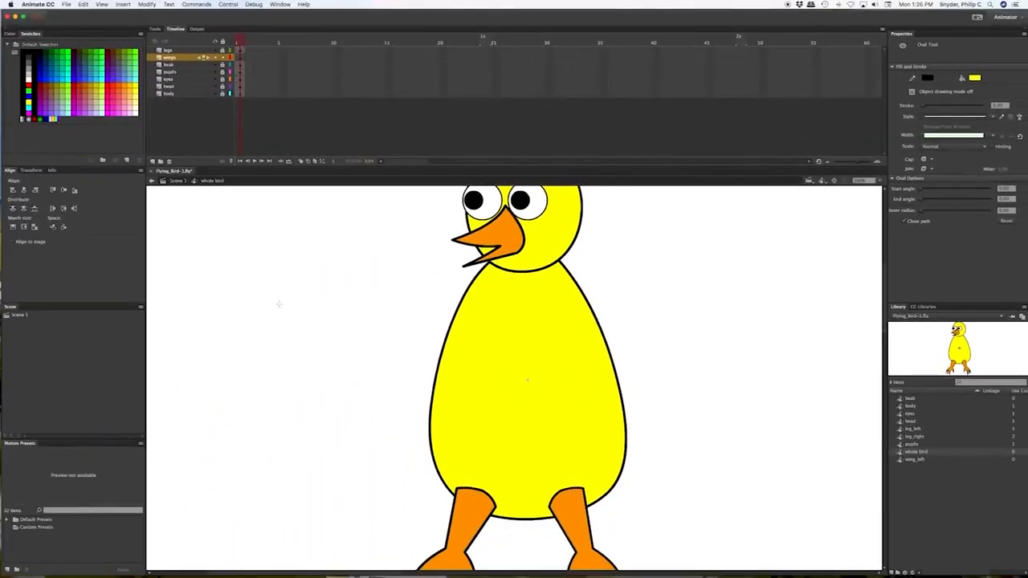
{"action": "left_click_drag", "start_coordinate": [274, 298], "coordinate": [458, 363]}
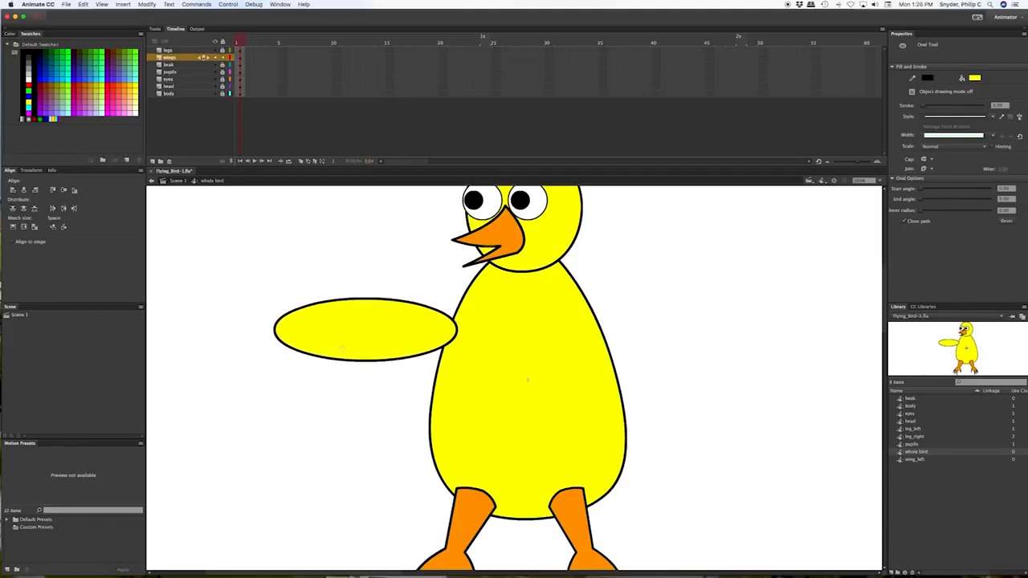
- Reshape the oval into a slim wing with a pointed outer tip and flatter edges, and move it up onto the shoulder
{"action": "key", "text": "v"}
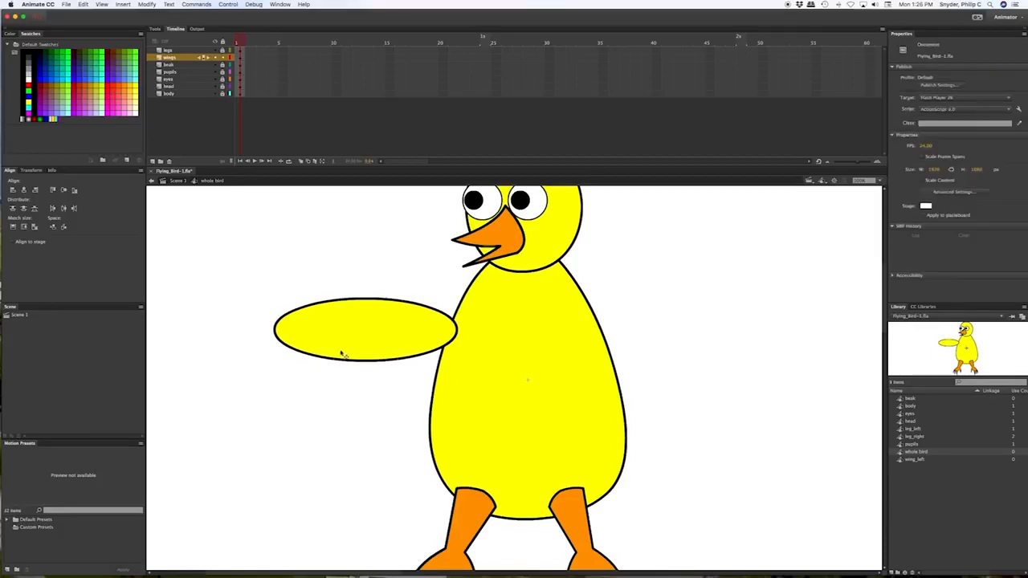
{"action": "left_click_drag", "start_coordinate": [275, 322], "coordinate": [242, 346]}
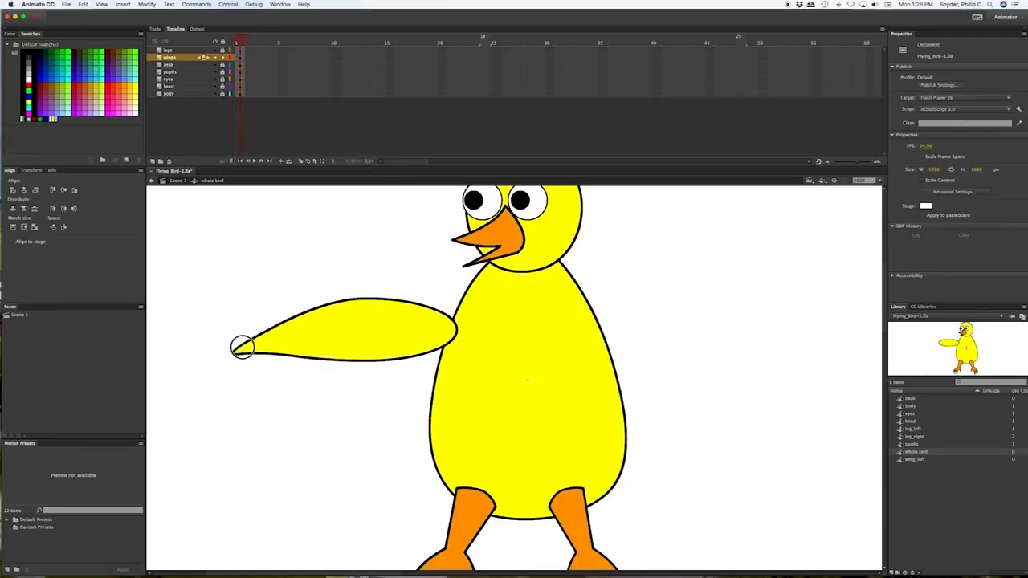
{"action": "left_click_drag", "start_coordinate": [242, 346], "coordinate": [242, 348]}
{"action": "left_click_drag", "start_coordinate": [390, 359], "coordinate": [404, 358]}
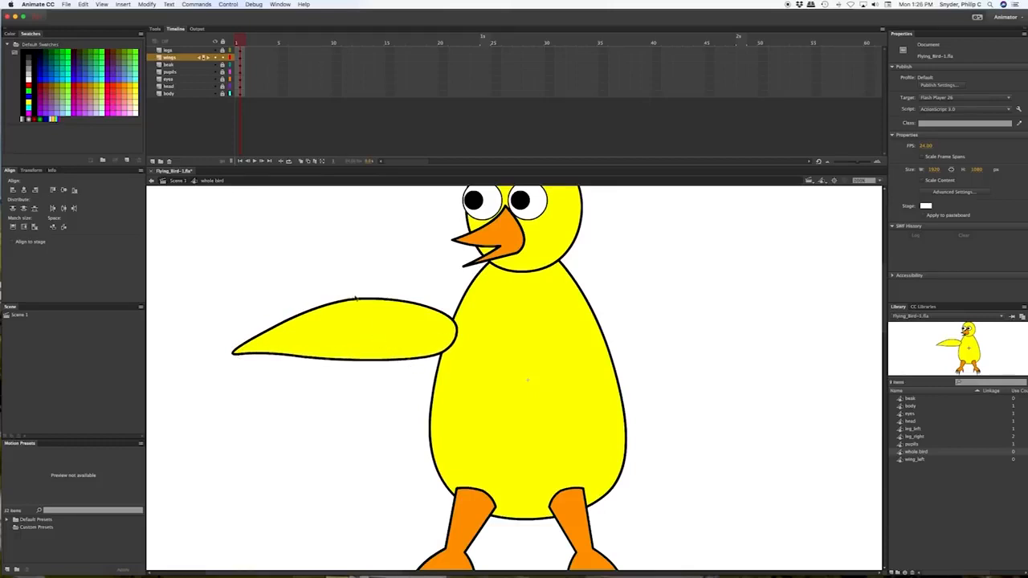
{"action": "left_click_drag", "start_coordinate": [365, 303], "coordinate": [364, 312]}
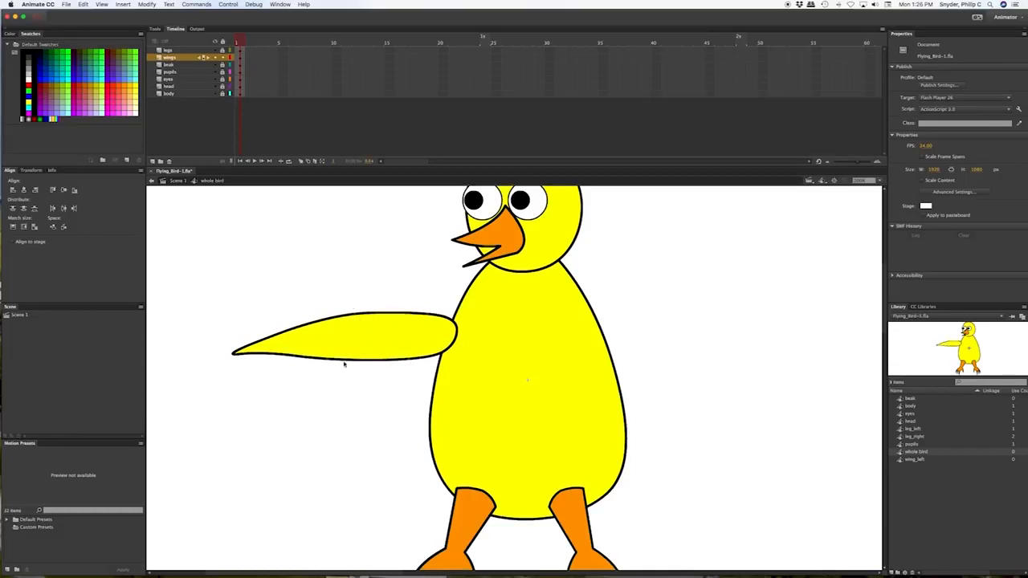
{"action": "left_click_drag", "start_coordinate": [310, 359], "coordinate": [316, 359]}
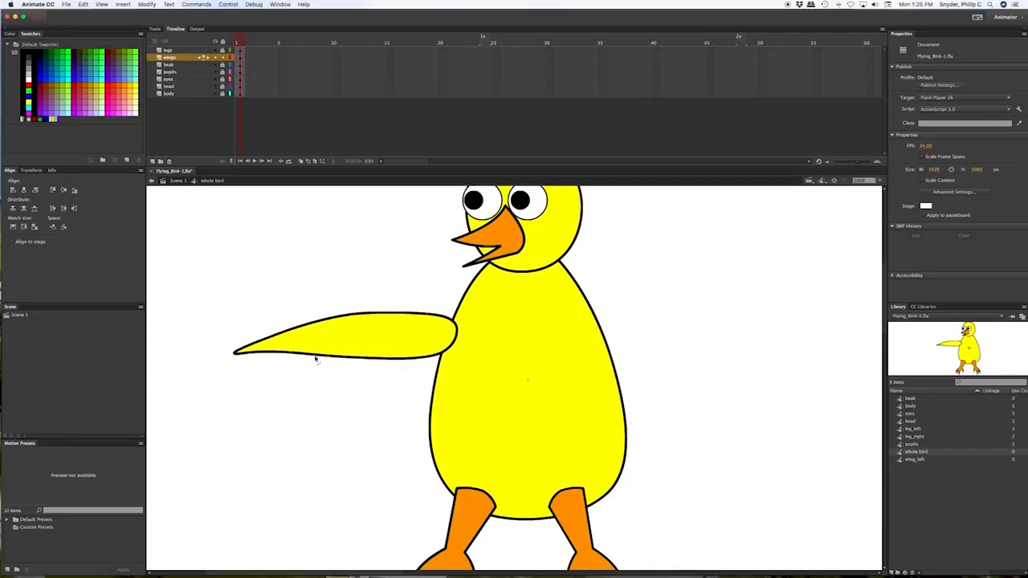
{"action": "left_click", "coordinate": [406, 335]}
{"action": "left_click_drag", "start_coordinate": [409, 342], "coordinate": [431, 301]}
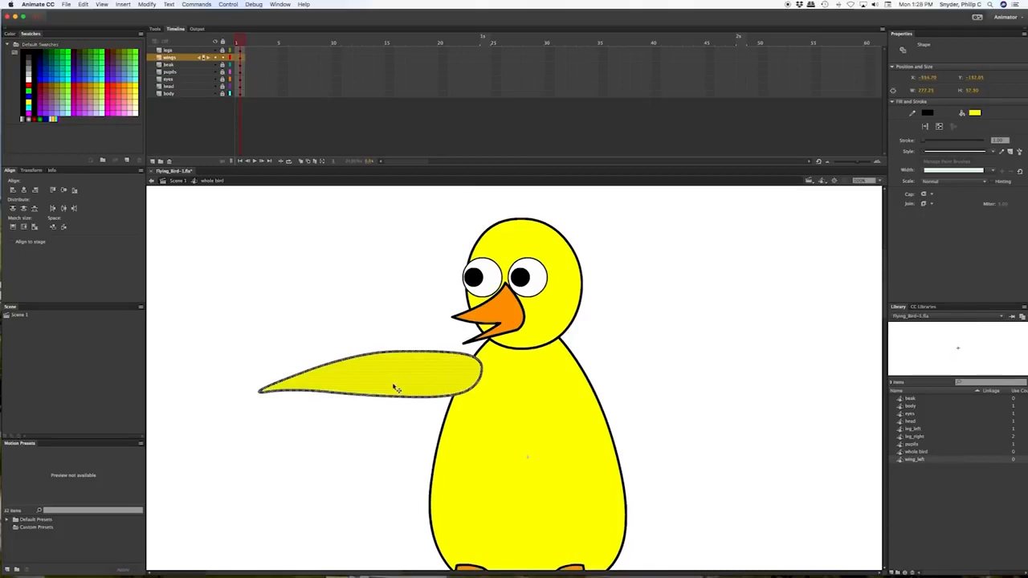
- Create a symbol named wing_right, cut the wing shape from whole bird, and paste it in place inside wing_right
{"action": "left_click", "coordinate": [892, 572]}
{"action": "type", "text": "wing_right"}
{"action": "key", "text": "Return"}
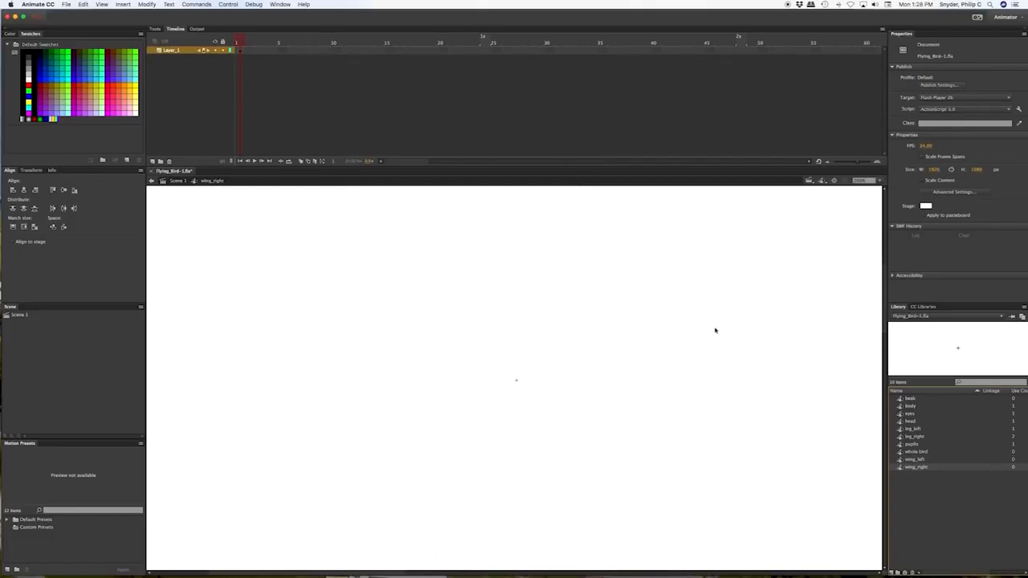
{"action": "left_click", "coordinate": [900, 453]}
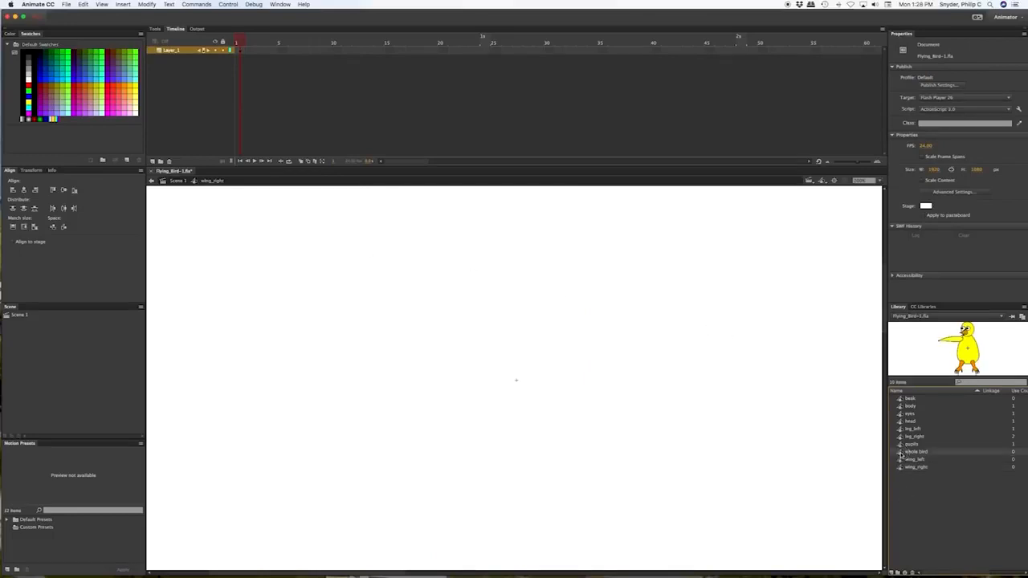
{"action": "double_click", "coordinate": [899, 454]}
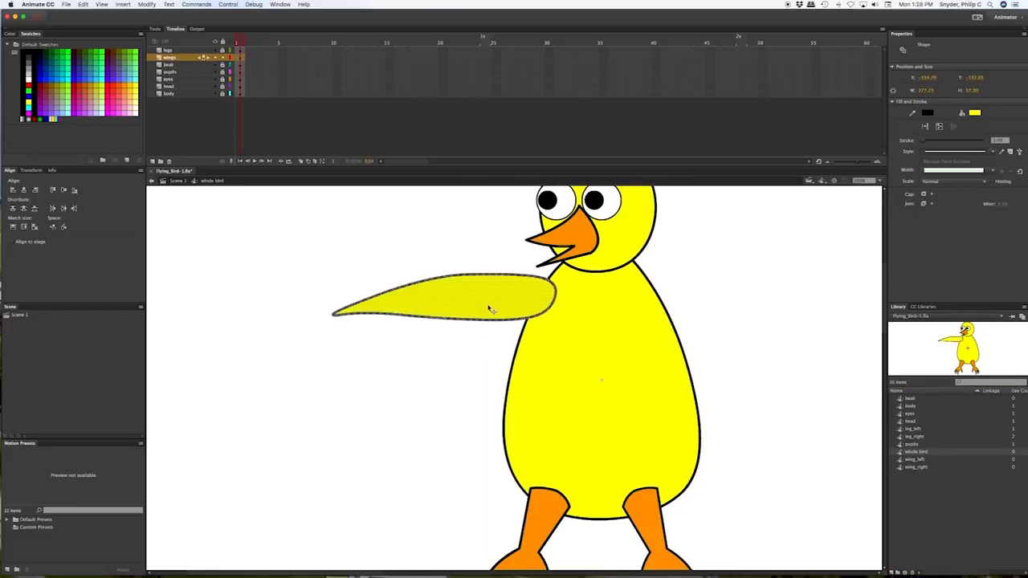
{"action": "key", "text": "Delete"}
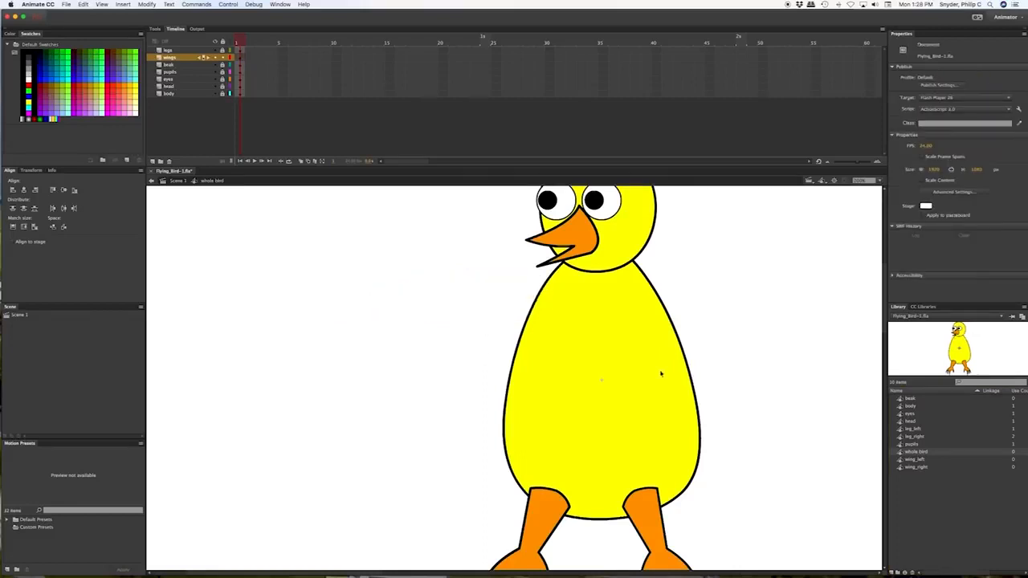
{"action": "left_click", "coordinate": [900, 469]}
{"action": "double_click", "coordinate": [900, 469]}
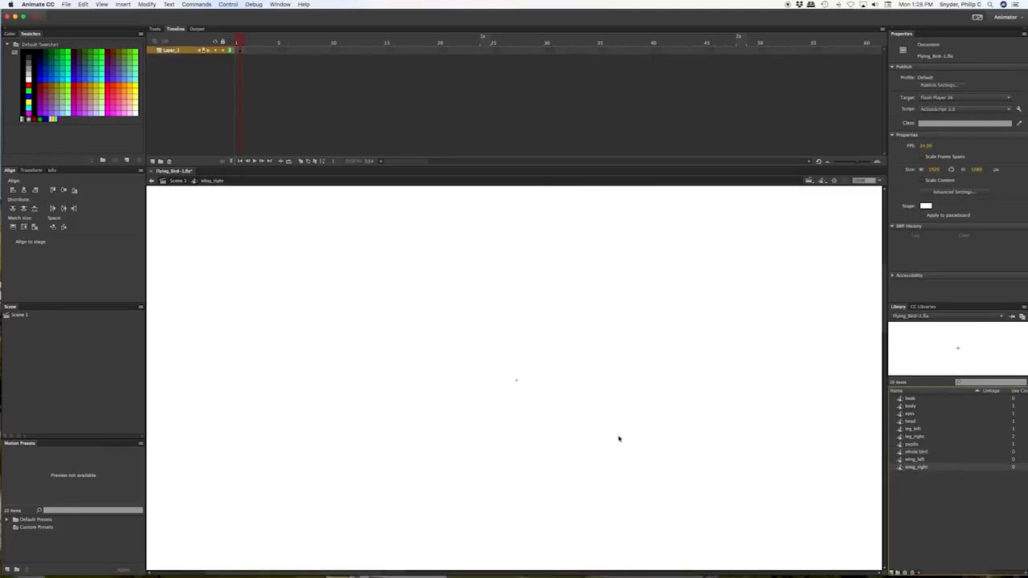
{"action": "key", "text": "super+shift+v"}
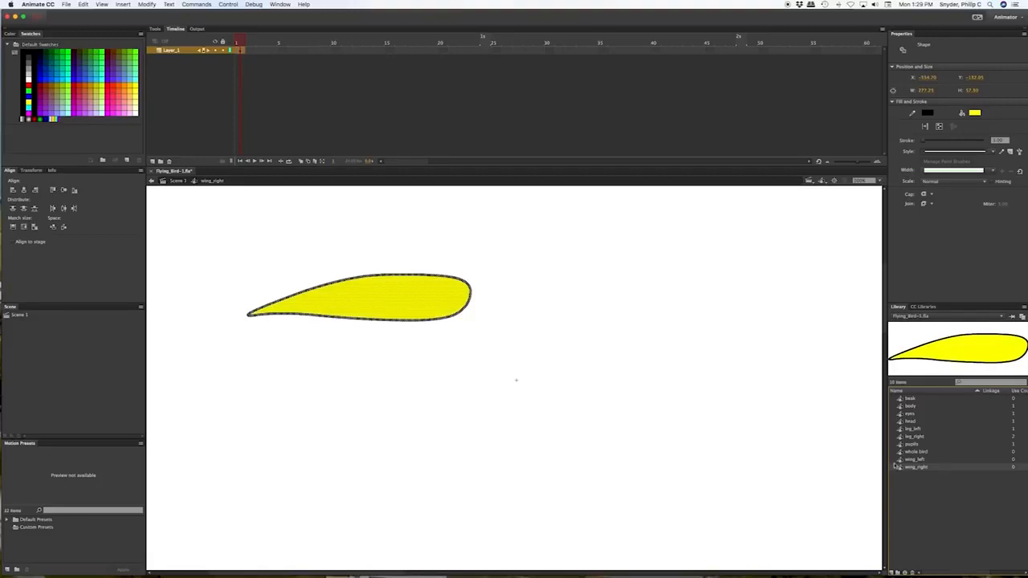
- Paste the wing into the wing_left symbol, replacing existing library items, and flip it horizontally so its pointed tip faces right
{"action": "left_click", "coordinate": [902, 461]}
{"action": "double_click", "coordinate": [902, 461]}
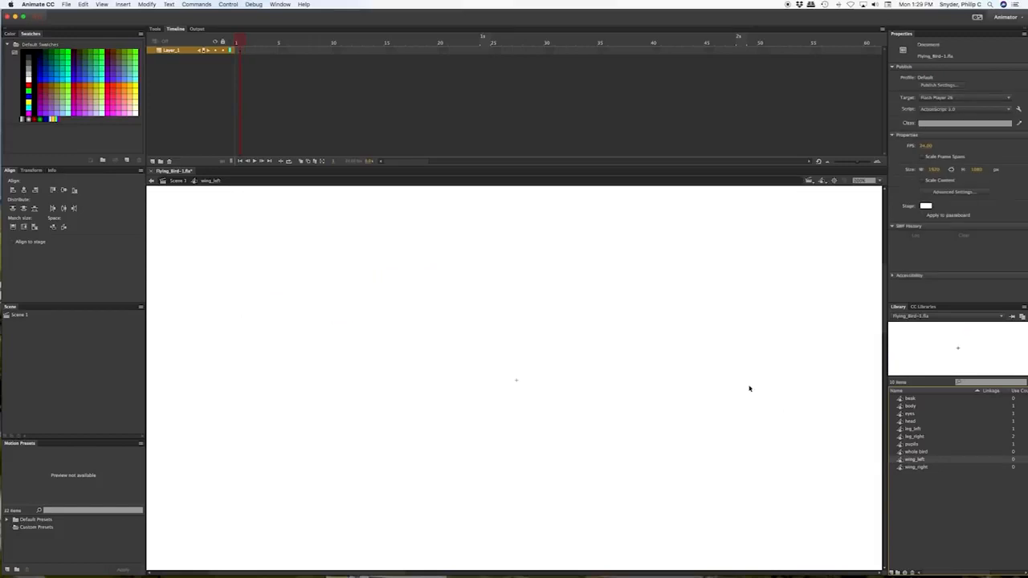
{"action": "key", "text": "super+v"}
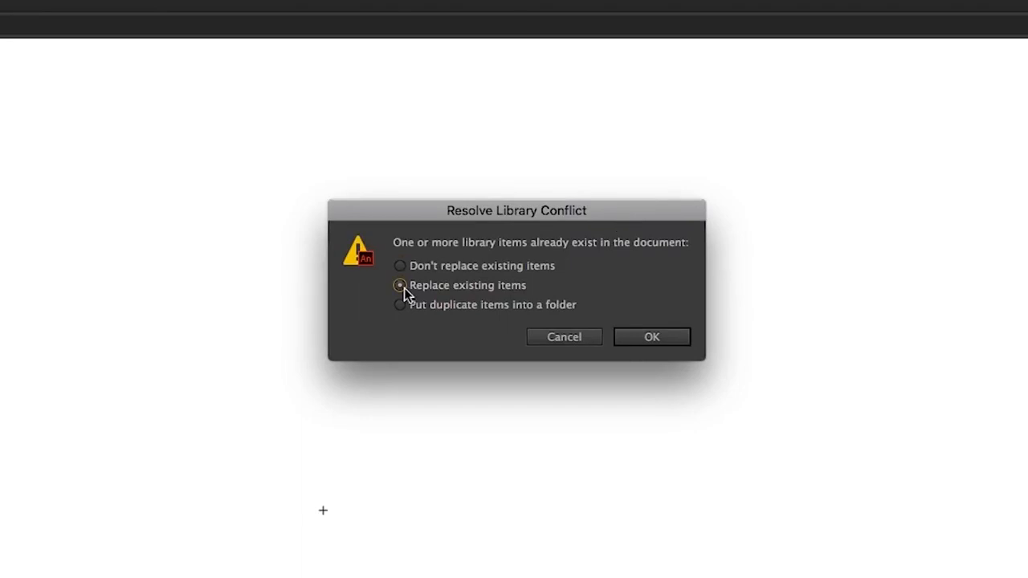
{"action": "left_click", "coordinate": [664, 347]}
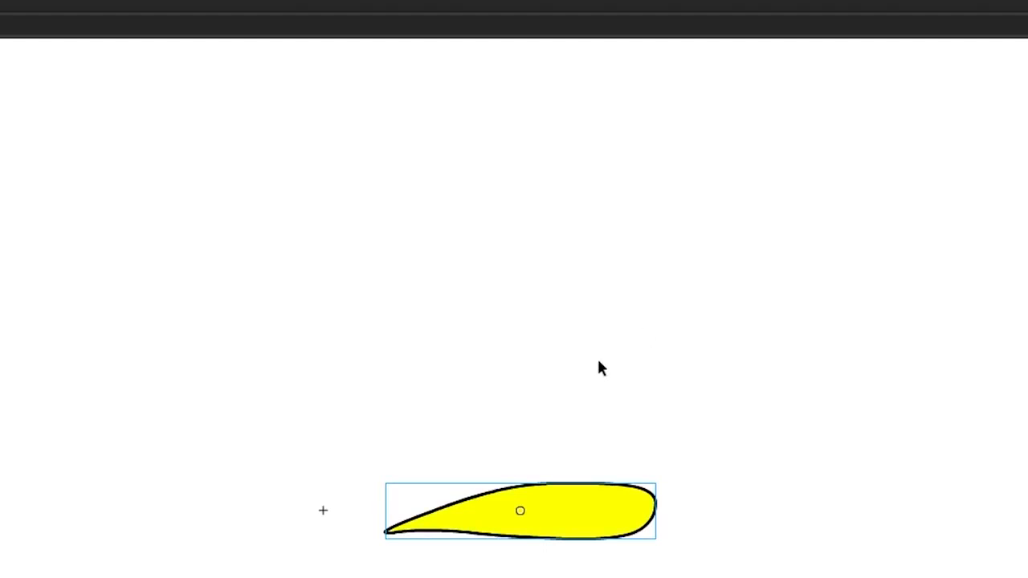
{"action": "key", "text": "q"}
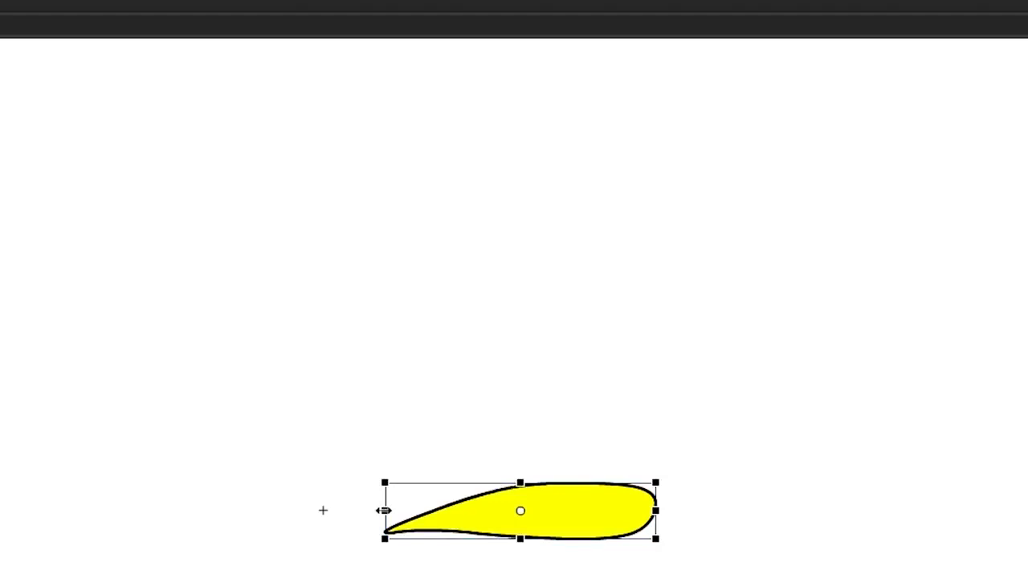
{"action": "left_click_drag", "start_coordinate": [383, 511], "coordinate": [651, 514]}
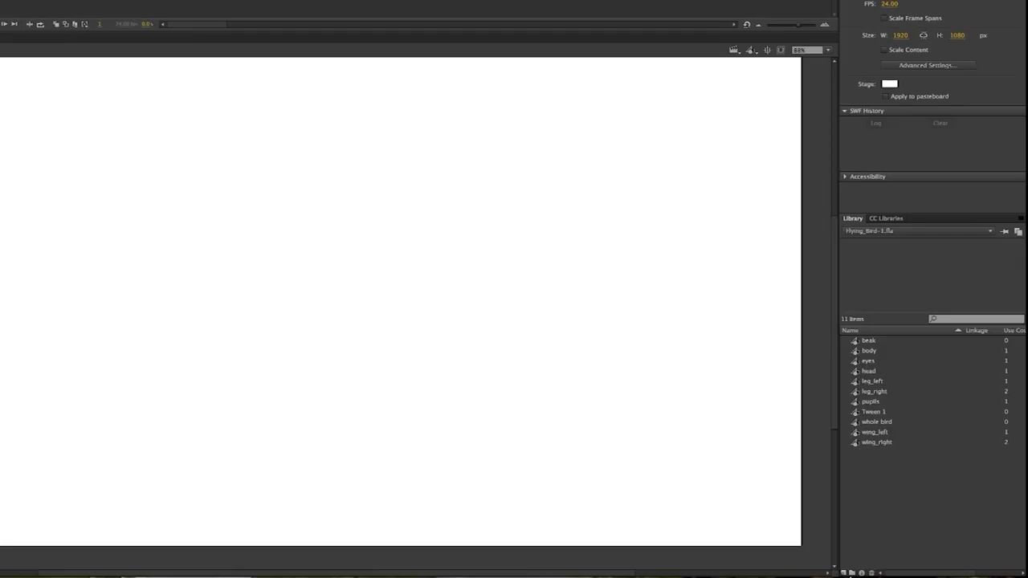
- Create a new graphic symbol named wings_flapping
{"action": "left_click", "coordinate": [844, 571]}
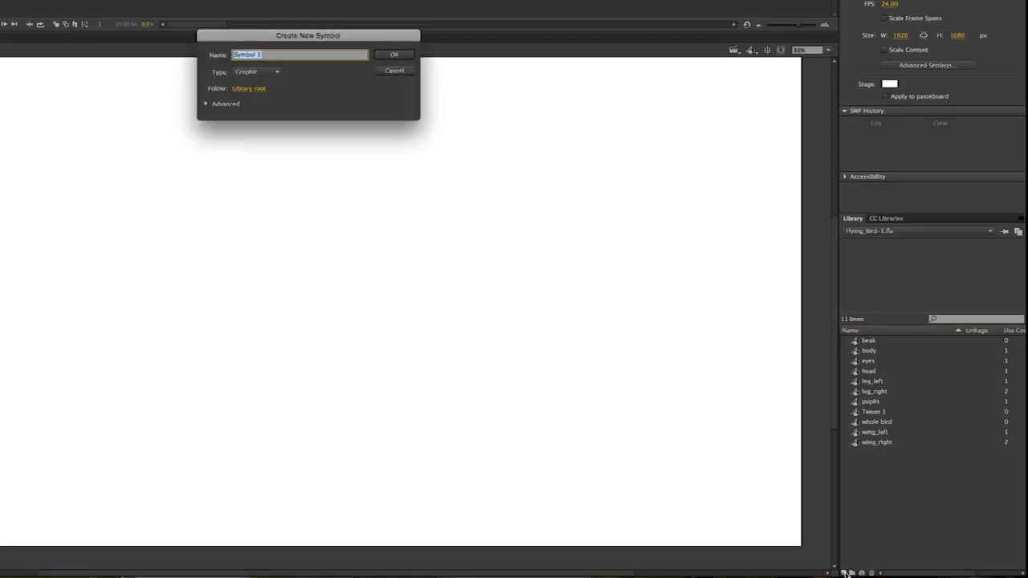
{"action": "key", "text": "BackSpace"}
{"action": "type", "text": "wings_flapping"}
{"action": "key", "text": "Return"}
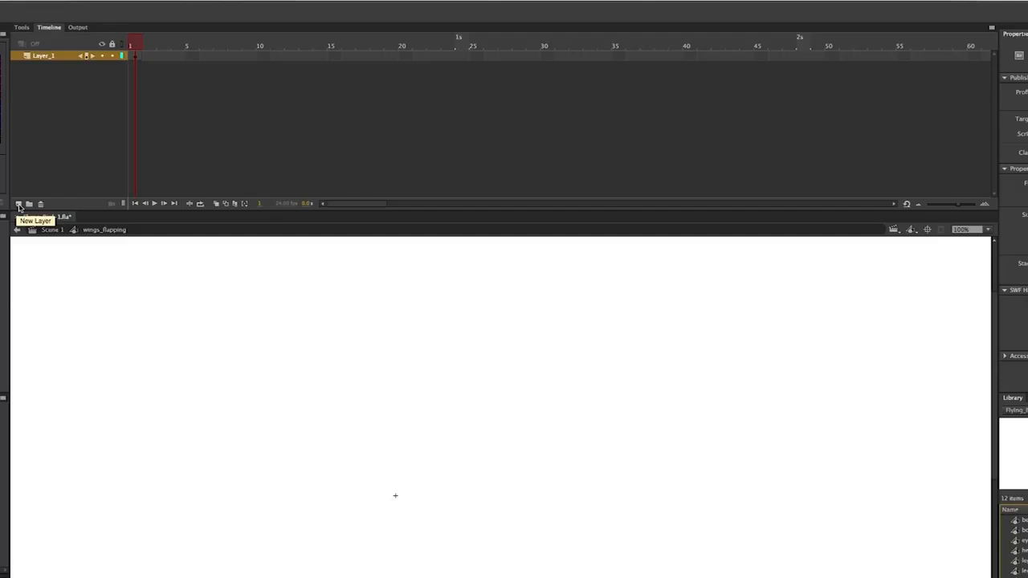
- Add a second layer to wings_flapping, naming the lower layer wing_left and the upper one wing_right
{"action": "left_click", "coordinate": [19, 205]}
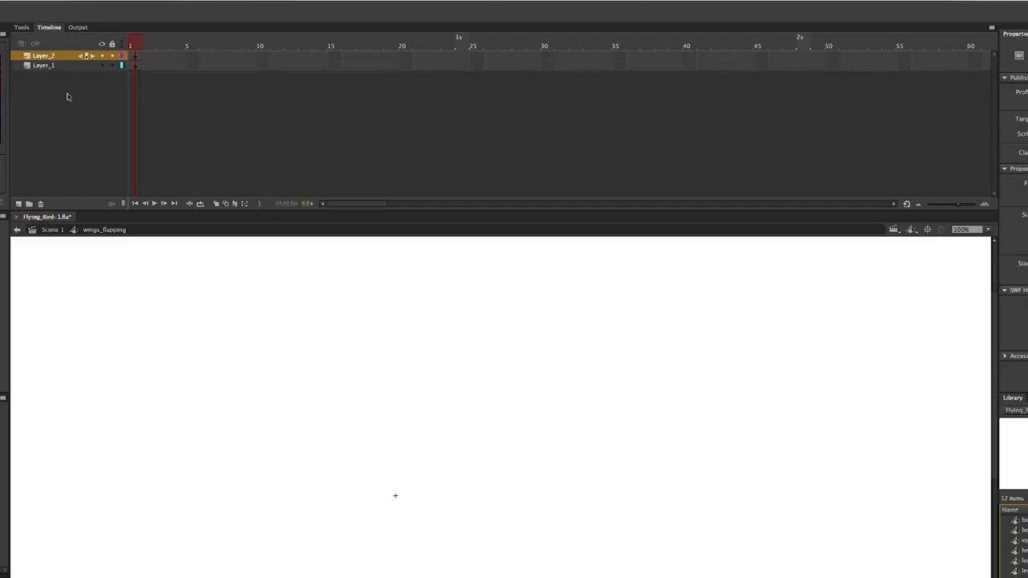
{"action": "double_click", "coordinate": [44, 66]}
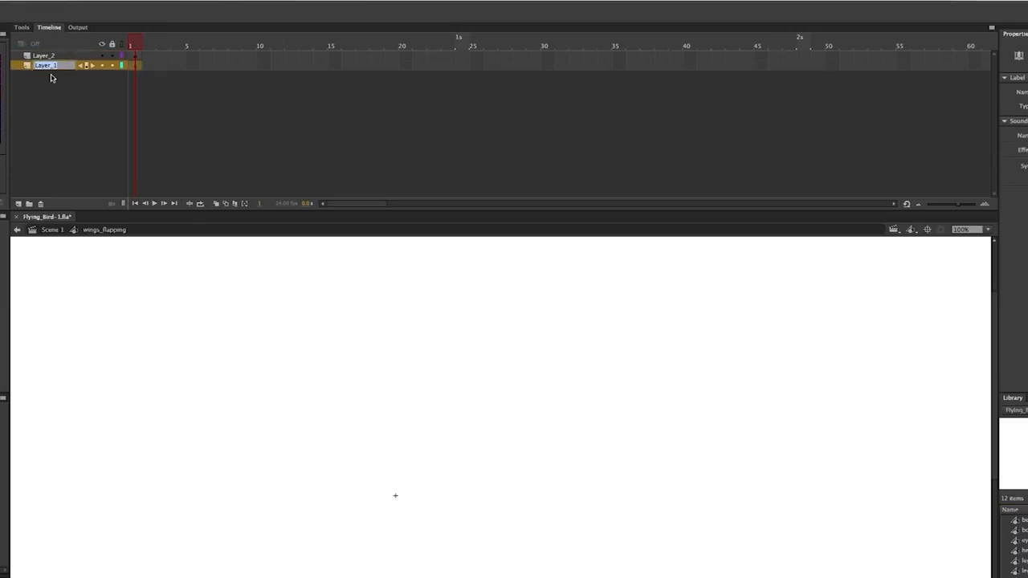
{"action": "type", "text": "wing_left"}
{"action": "key", "text": "Return"}
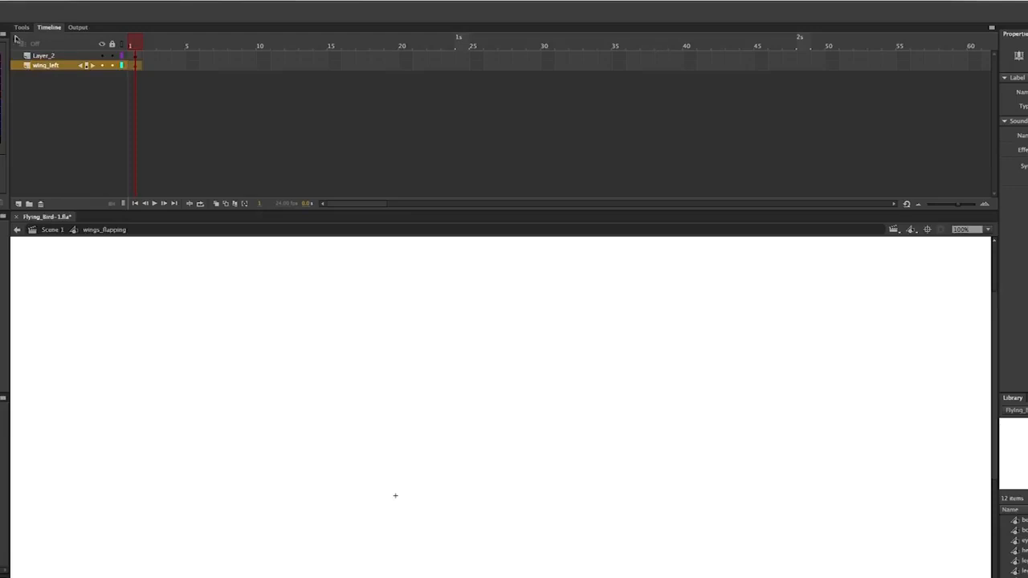
{"action": "double_click", "coordinate": [45, 56]}
{"action": "type", "text": "wing"}
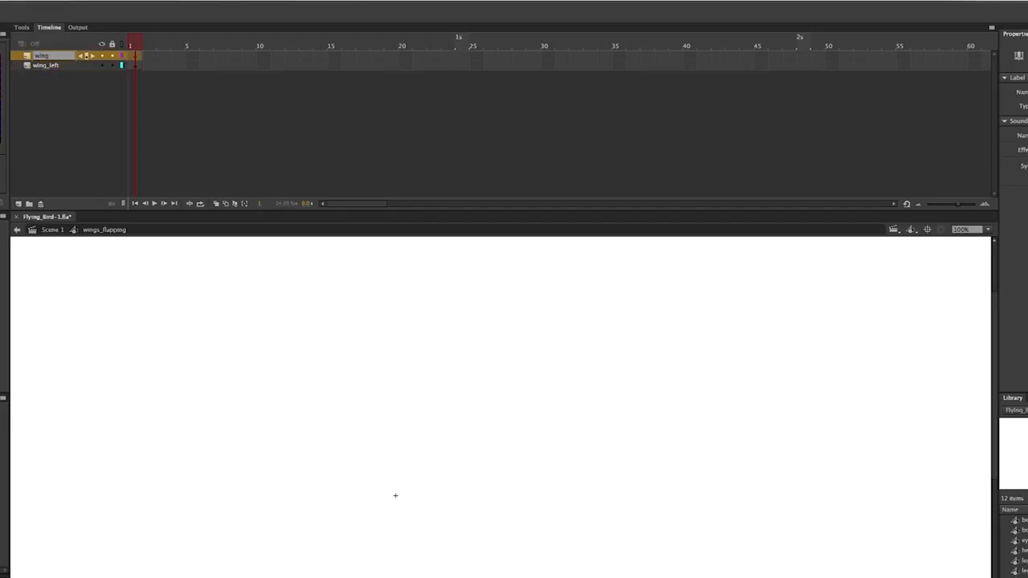
{"action": "type", "text": "_right"}
{"action": "key", "text": "Return"}
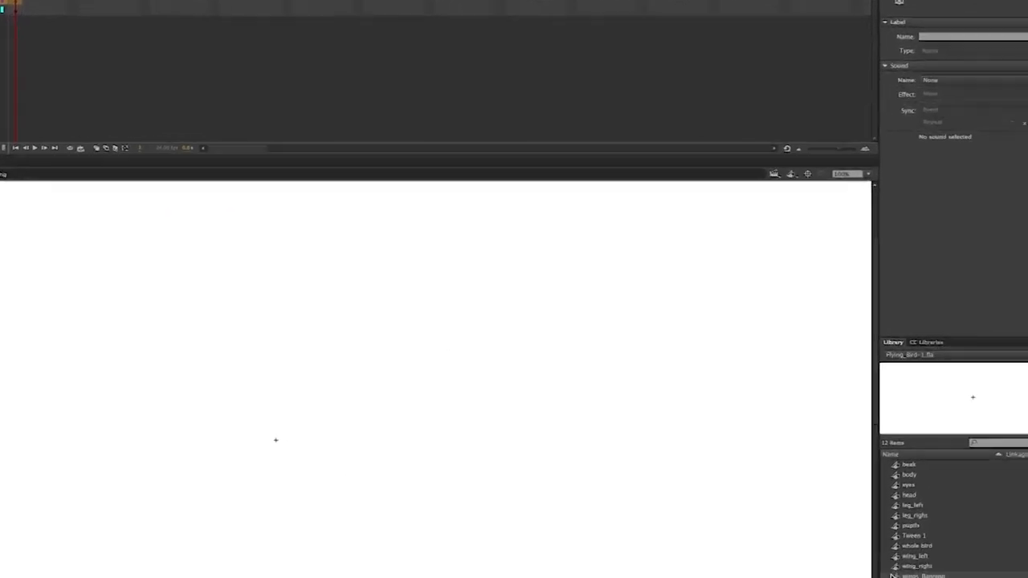
- Place the wing_right and wing_left symbols on their matching layers, one on each side of the registration point
{"action": "left_click_drag", "start_coordinate": [862, 550], "coordinate": [196, 429]}
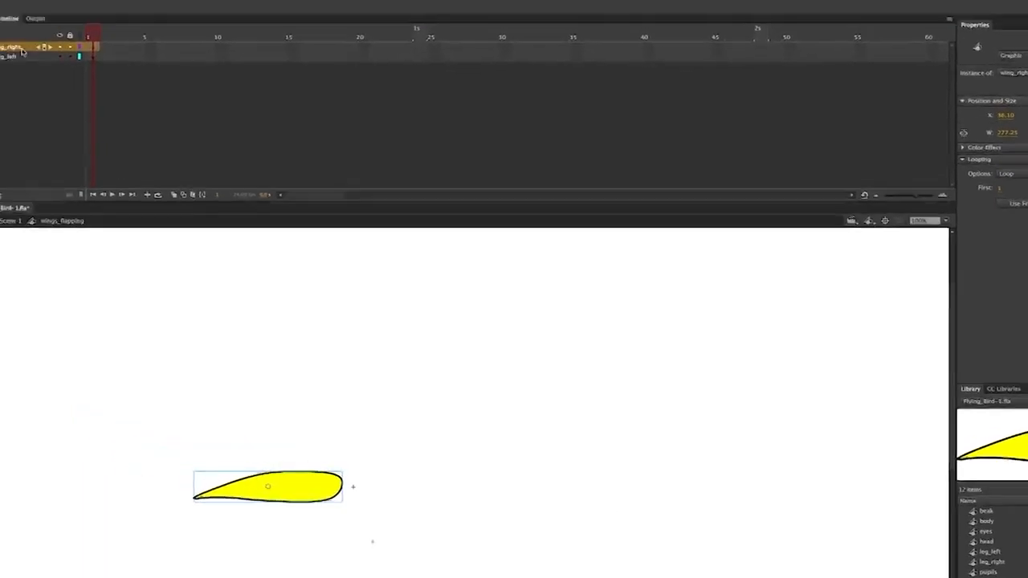
{"action": "left_click", "coordinate": [61, 78]}
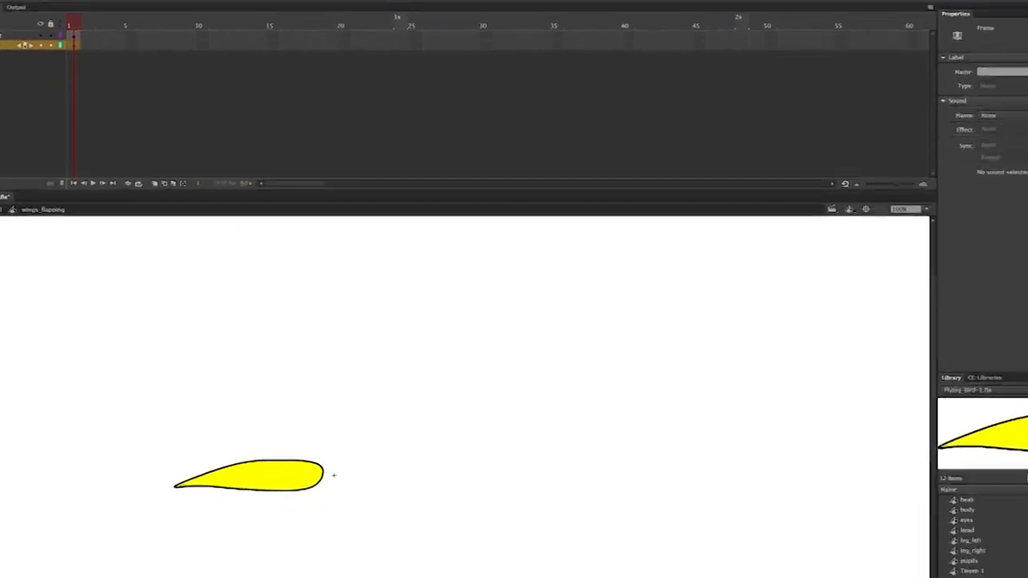
{"action": "left_click_drag", "start_coordinate": [470, 460], "coordinate": [345, 433]}
- Nudge the wing_right instance upward until it is level with the wing_left instance
{"action": "key", "text": "super+equal"}
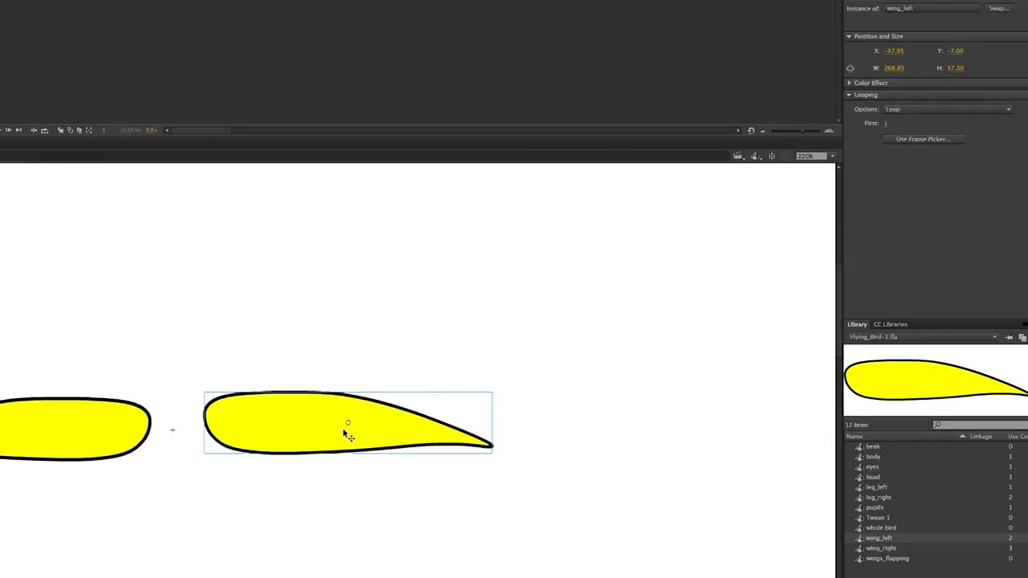
{"action": "scroll", "coordinate": [354, 487], "scroll_direction": "left", "scroll_amount": 5}
{"action": "left_click_drag", "start_coordinate": [298, 424], "coordinate": [297, 429]}
{"action": "key", "text": "Up"}
{"action": "key", "text": "Up"}
{"action": "key", "text": "Up"}
{"action": "key", "text": "Up"}
{"action": "key", "text": "Up"}
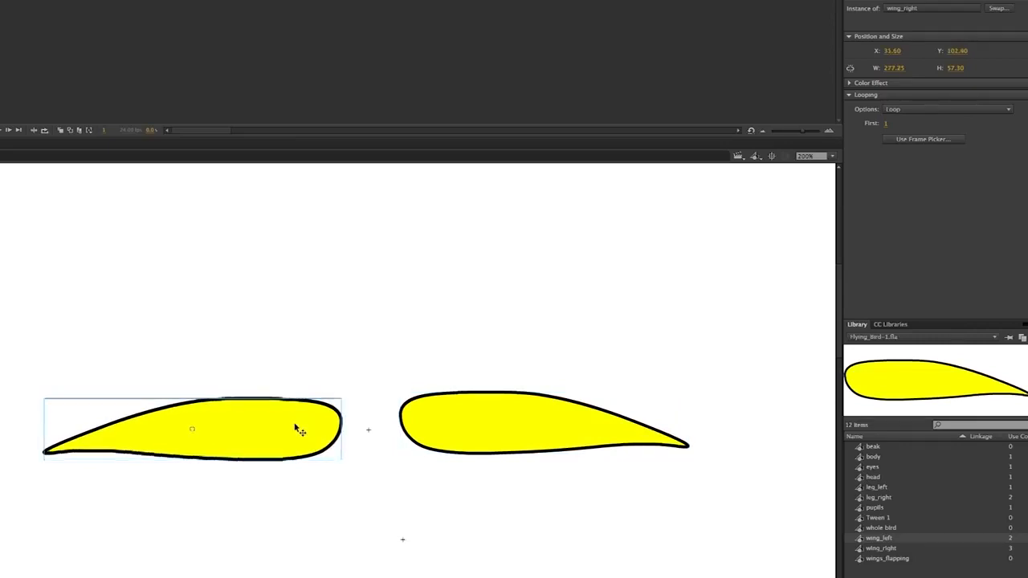
{"action": "key", "text": "Up"}
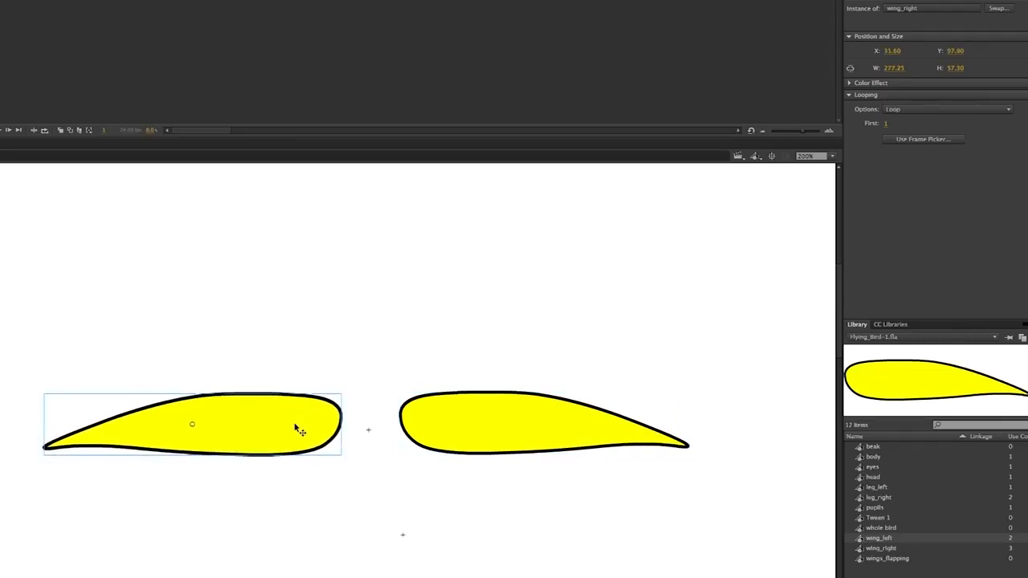
{"action": "left_click", "coordinate": [476, 431]}
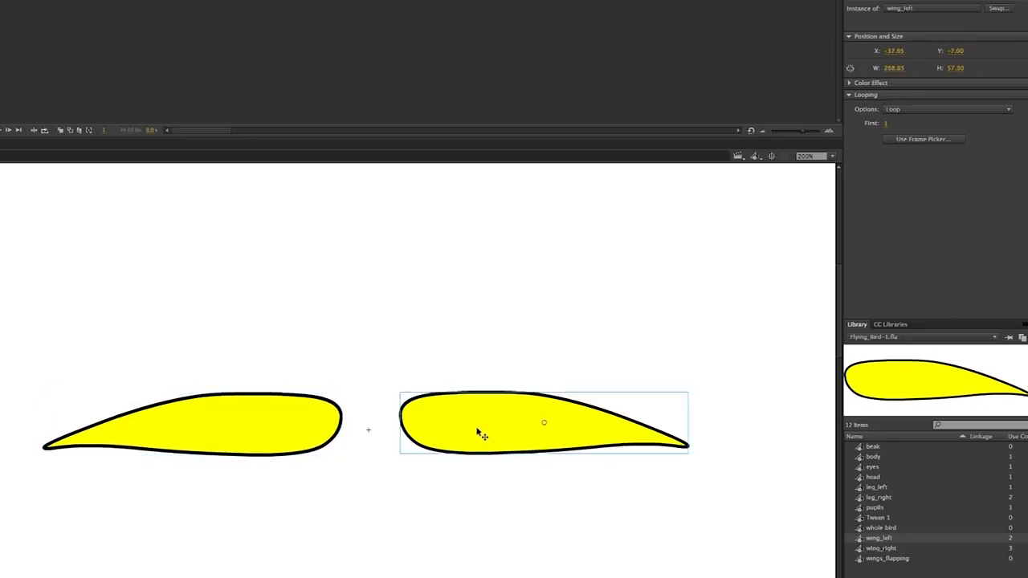
{"action": "left_click", "coordinate": [488, 355]}
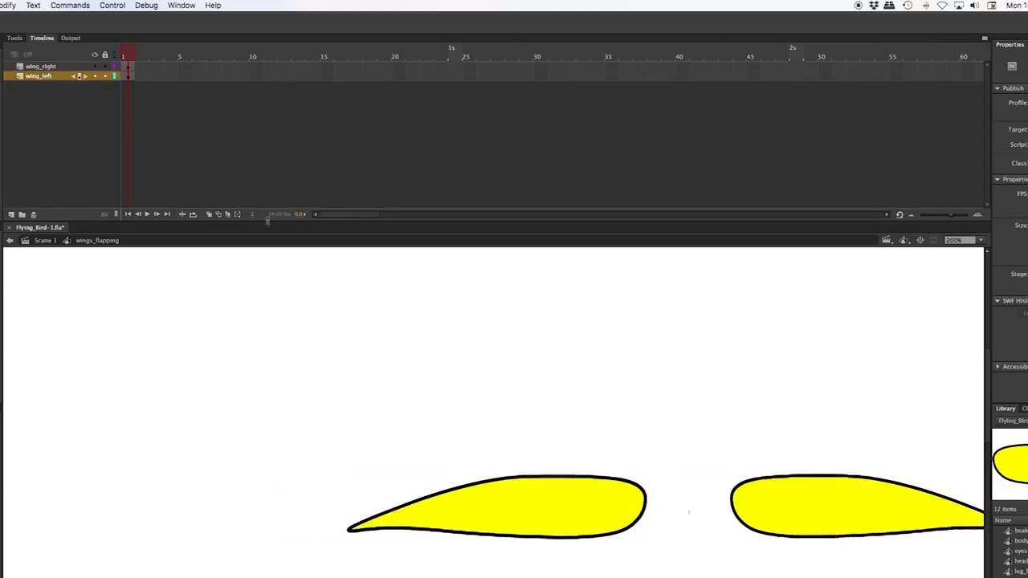
- Extend both wing layers to frame 12 by inserting frames
{"action": "left_click", "coordinate": [286, 68]}
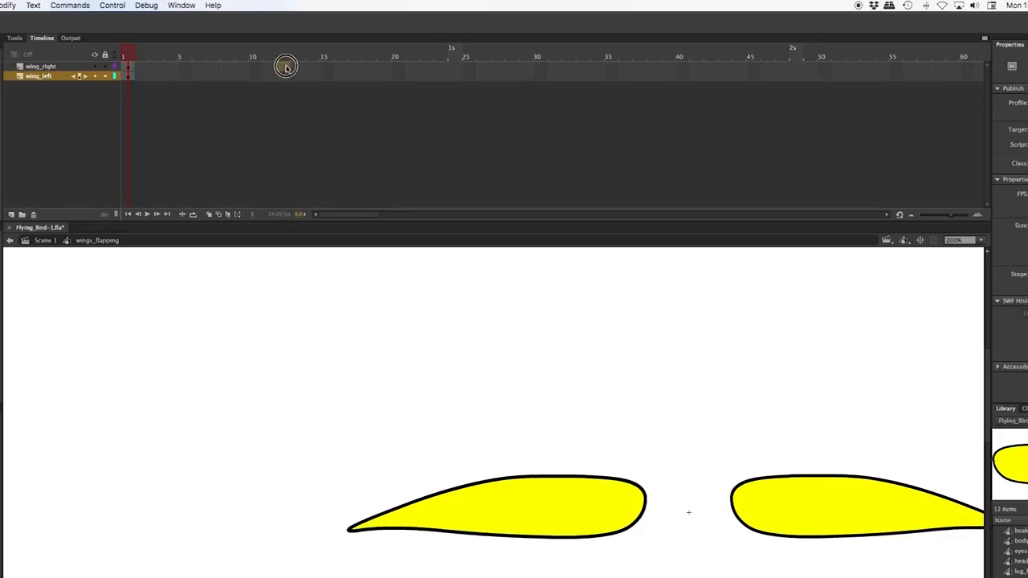
{"action": "left_click_drag", "start_coordinate": [285, 67], "coordinate": [284, 80]}
{"action": "key", "text": "F6"}
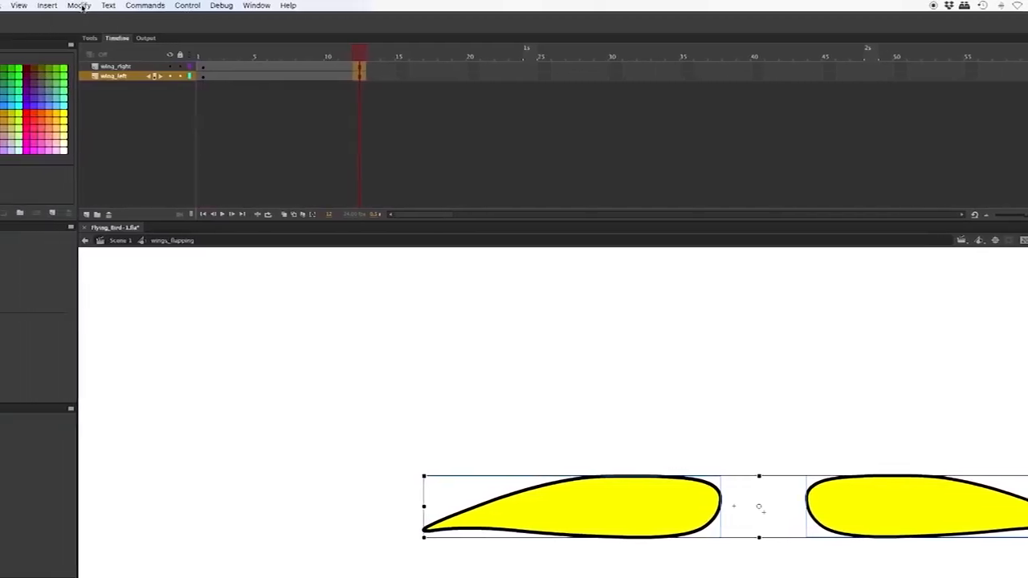
{"action": "left_click", "coordinate": [48, 7]}
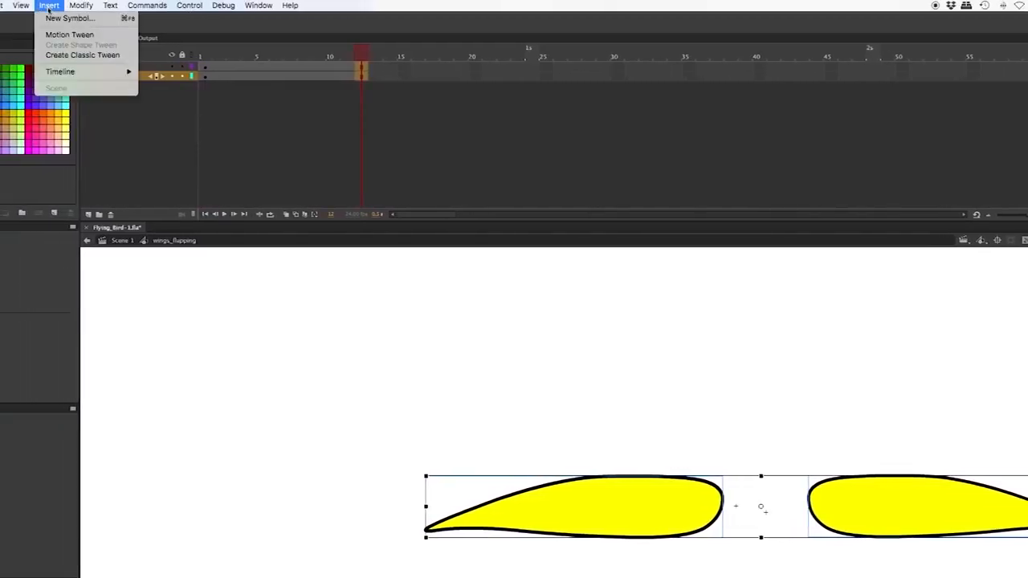
{"action": "mouse_move", "coordinate": [84, 74]}
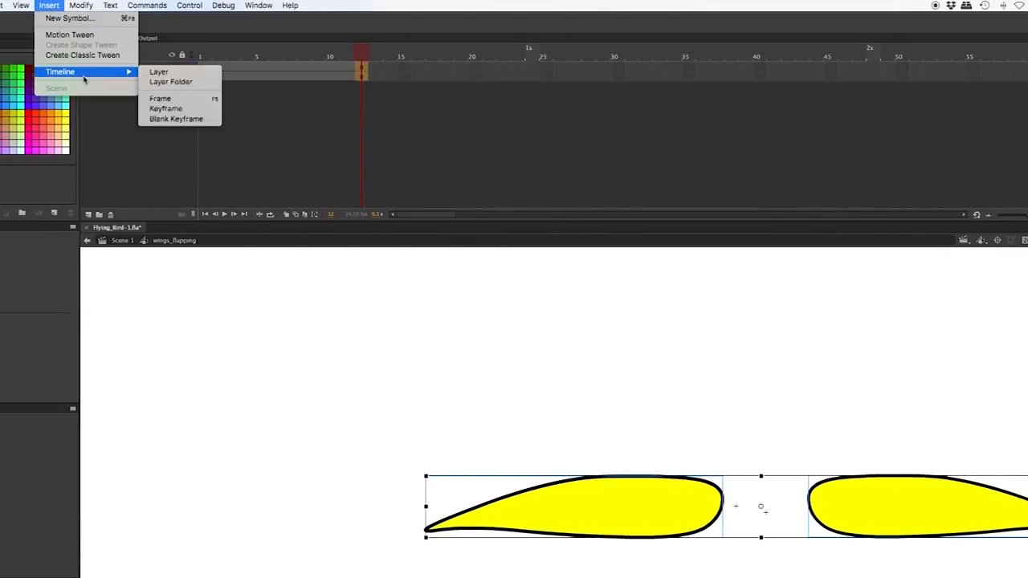
{"action": "left_click", "coordinate": [187, 100]}
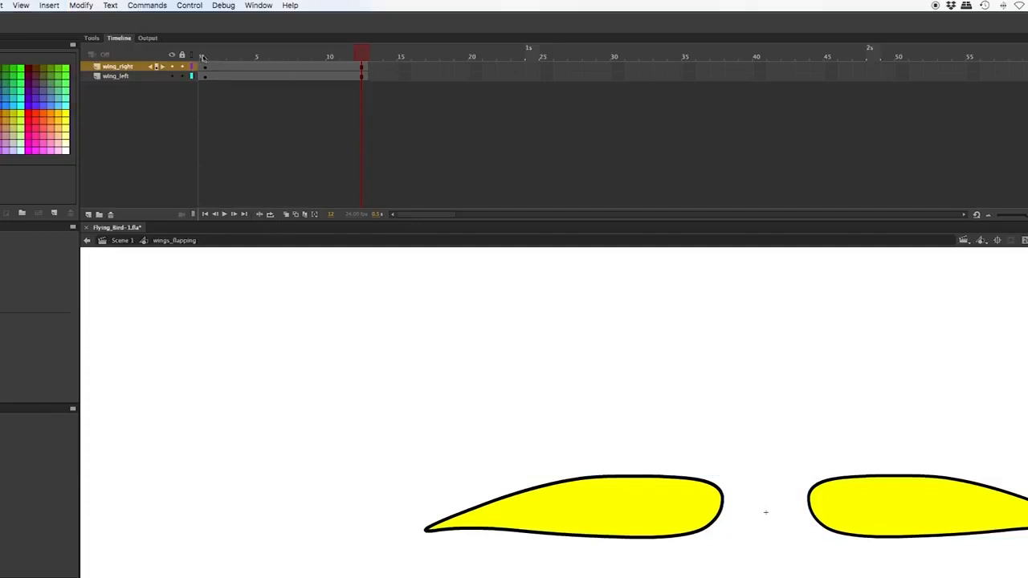
- Create a motion tween on the wing_right layer
{"action": "left_click", "coordinate": [120, 67]}
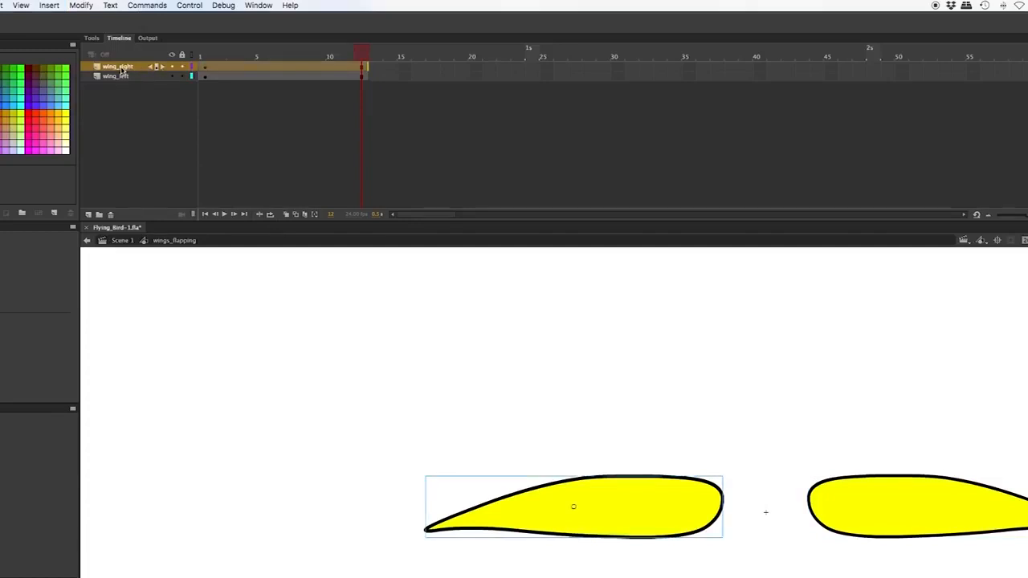
{"action": "left_click", "coordinate": [206, 57]}
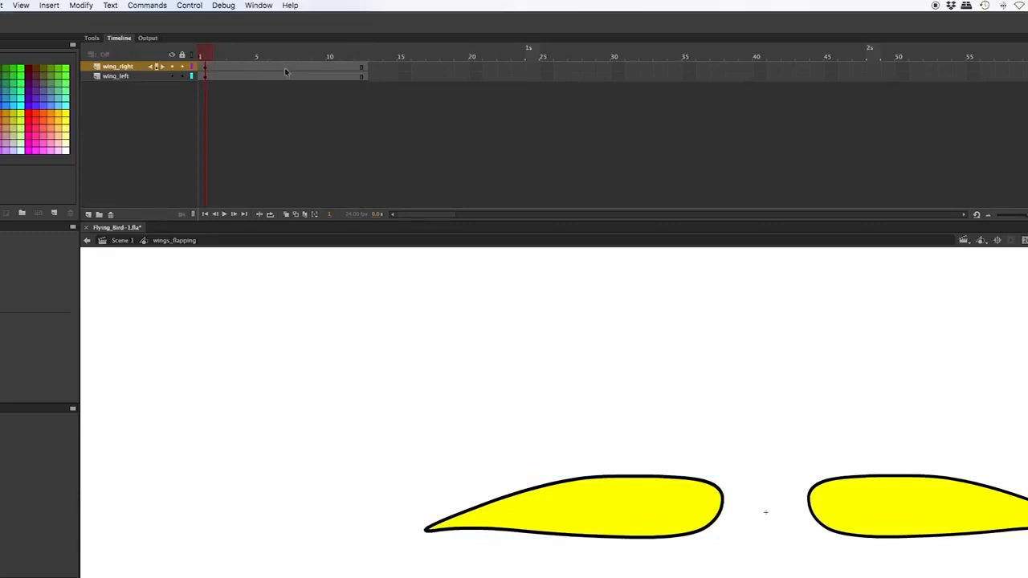
{"action": "right_click", "coordinate": [285, 67]}
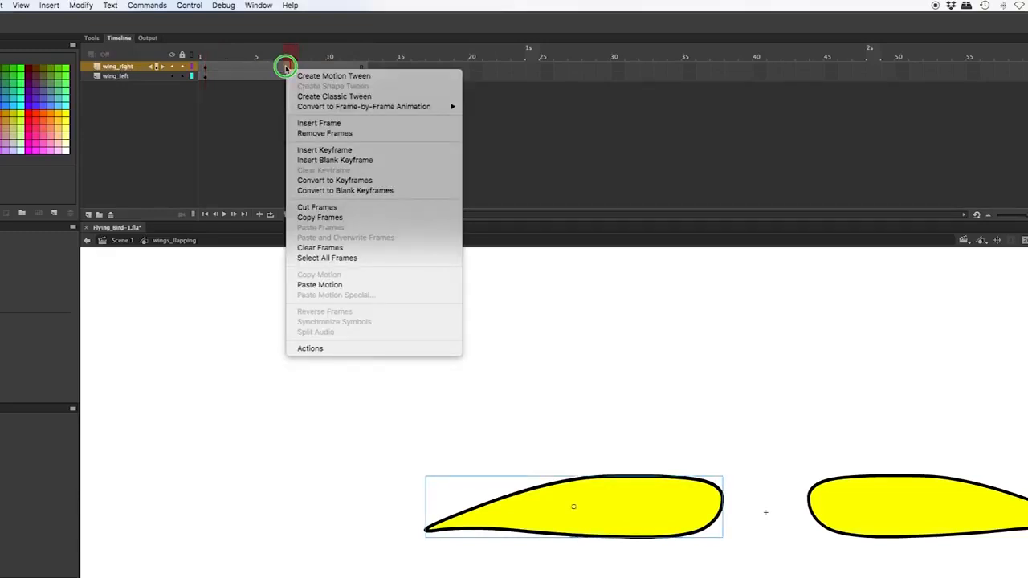
{"action": "left_click", "coordinate": [328, 75]}
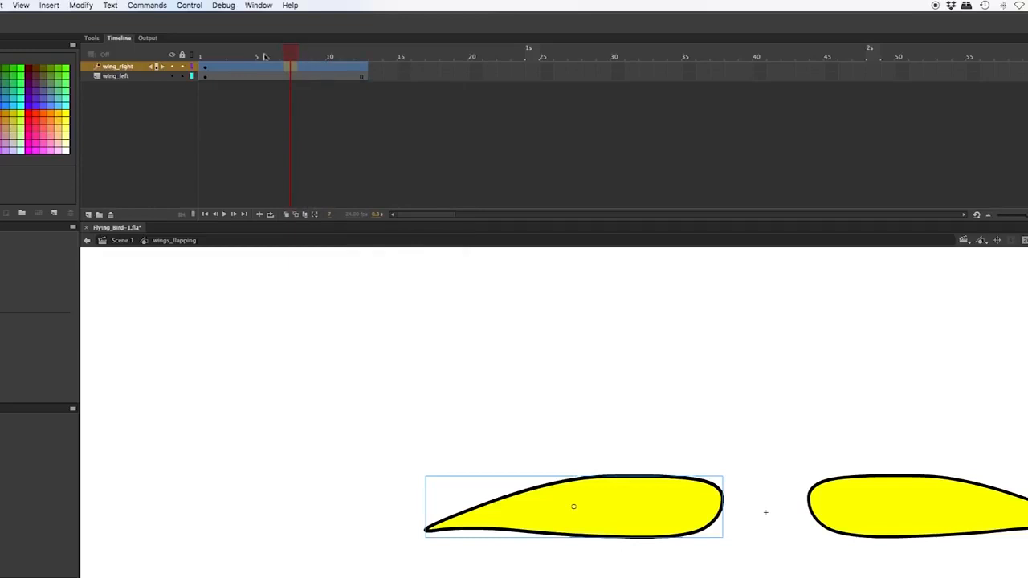
- At frame 1, move the wing_right transformation point to the wing's rounded inner end and rotate its pointed tip downward
{"action": "left_click", "coordinate": [205, 56]}
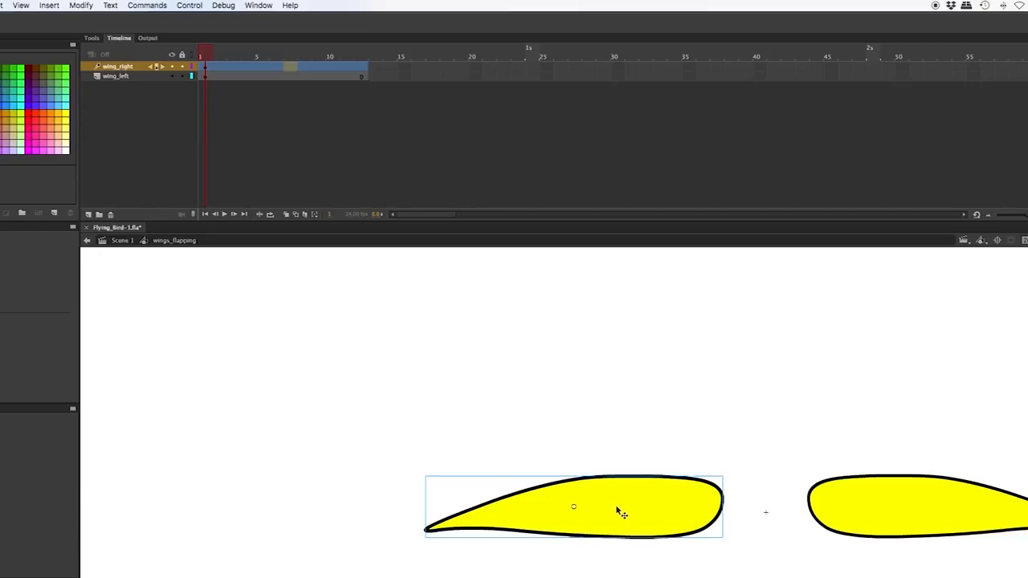
{"action": "key", "text": "q"}
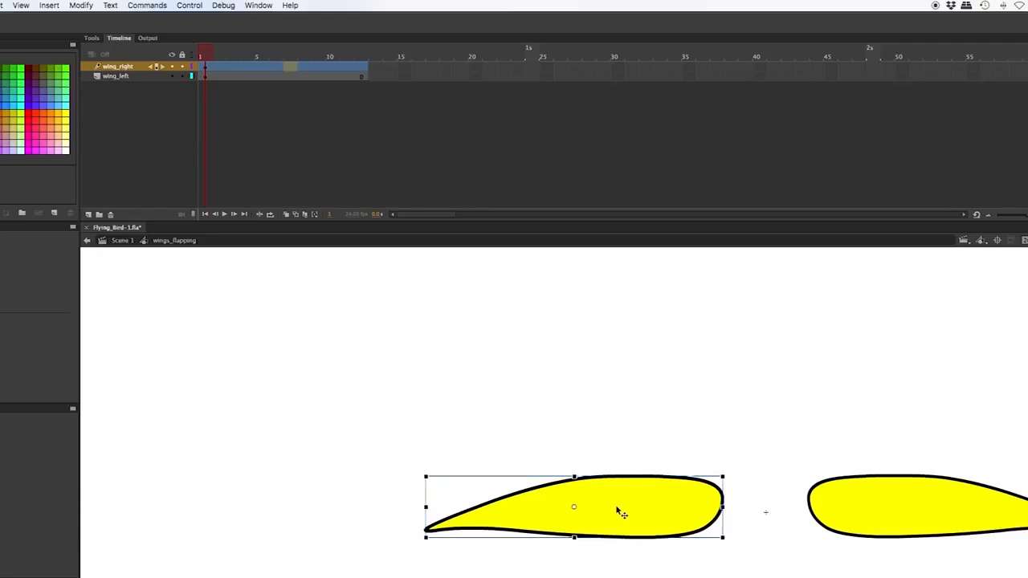
{"action": "left_click", "coordinate": [575, 508]}
{"action": "left_click_drag", "start_coordinate": [575, 509], "coordinate": [718, 496]}
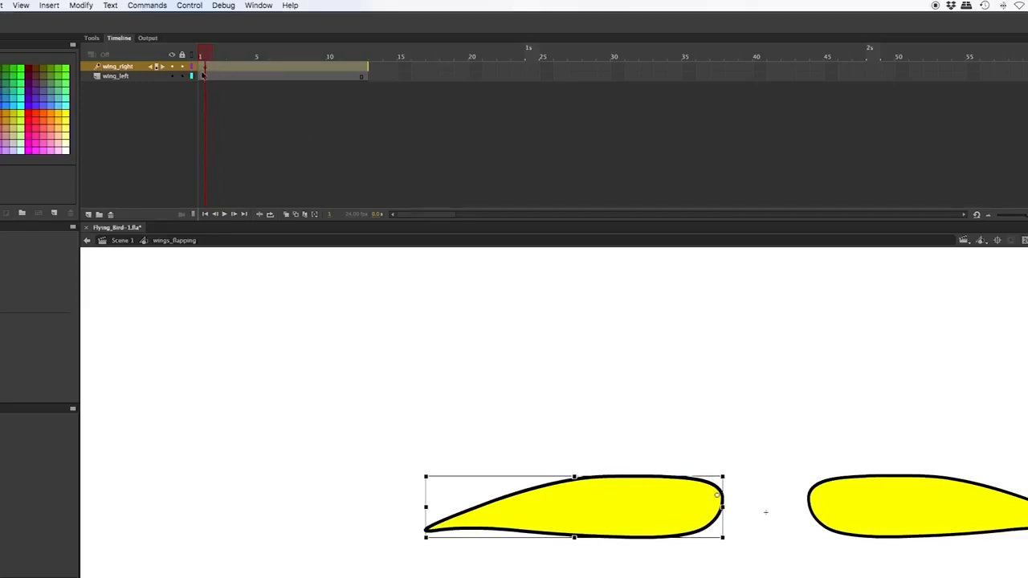
{"action": "left_click_drag", "start_coordinate": [429, 547], "coordinate": [480, 511]}
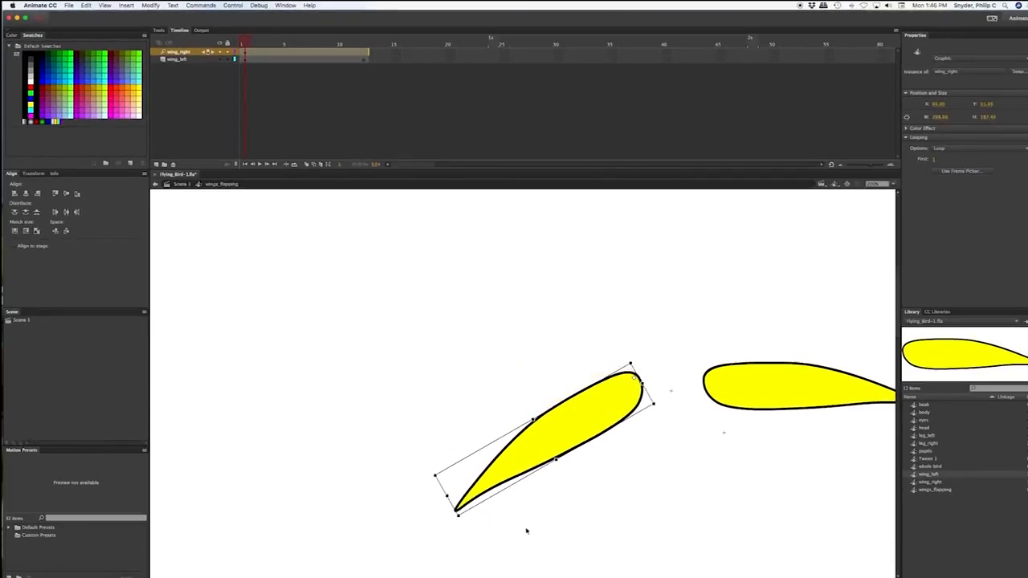
- At frame 6, rotate the wing_right instance about its inner end so its pointed tip angles upward
{"action": "left_click", "coordinate": [302, 54]}
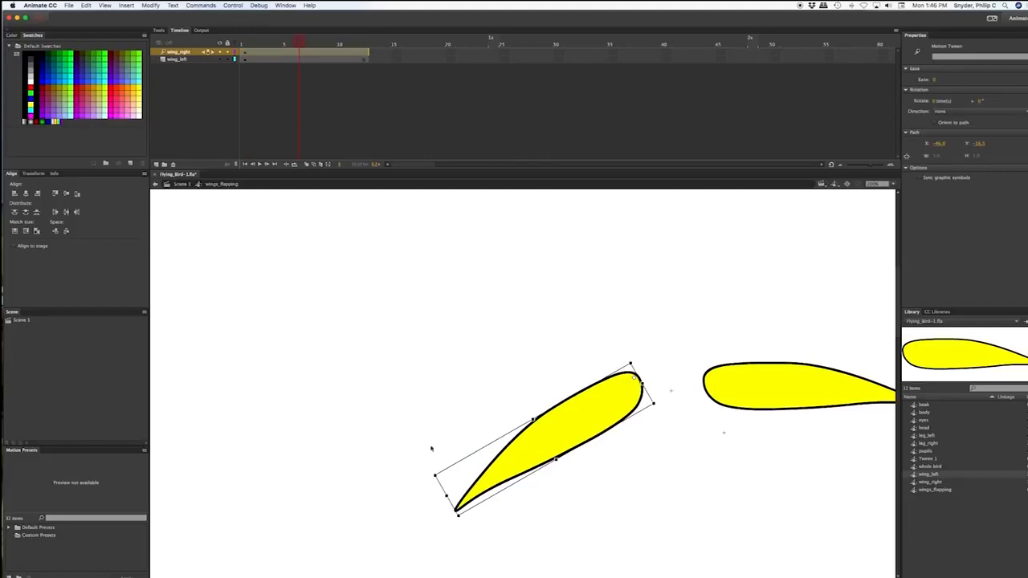
{"action": "left_click_drag", "start_coordinate": [435, 481], "coordinate": [428, 250]}
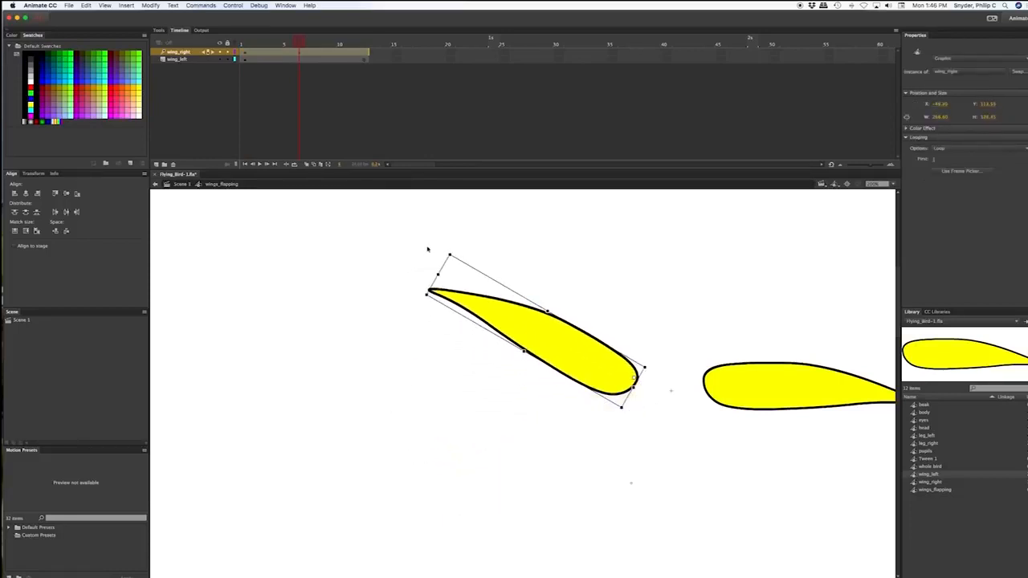
{"action": "left_click", "coordinate": [321, 76]}
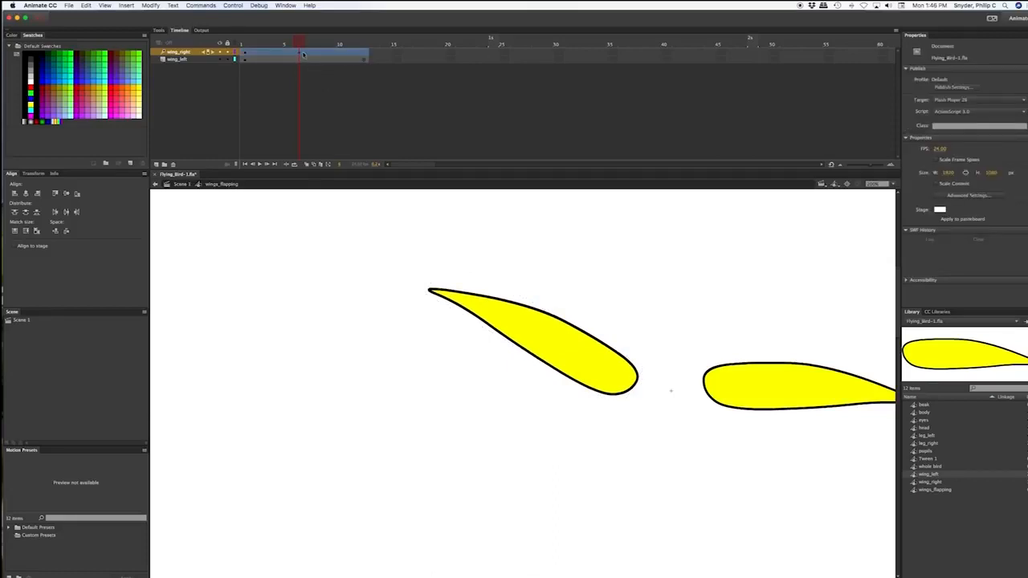
- Rotate the wing_right instance slightly further upward at frame 6, and rotate its pointed tip downward at frame 12
{"action": "left_click", "coordinate": [500, 320]}
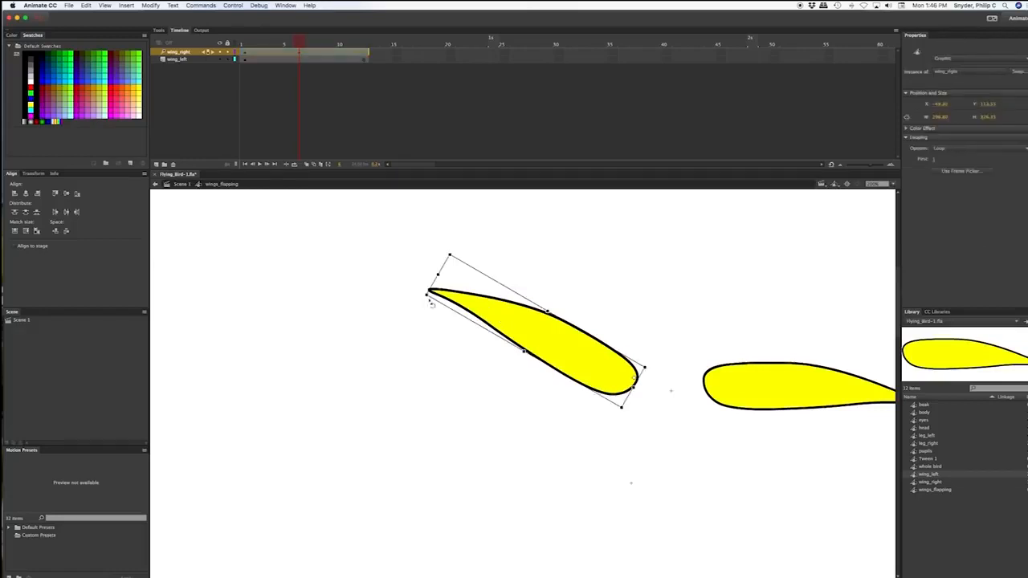
{"action": "left_click_drag", "start_coordinate": [431, 292], "coordinate": [435, 278]}
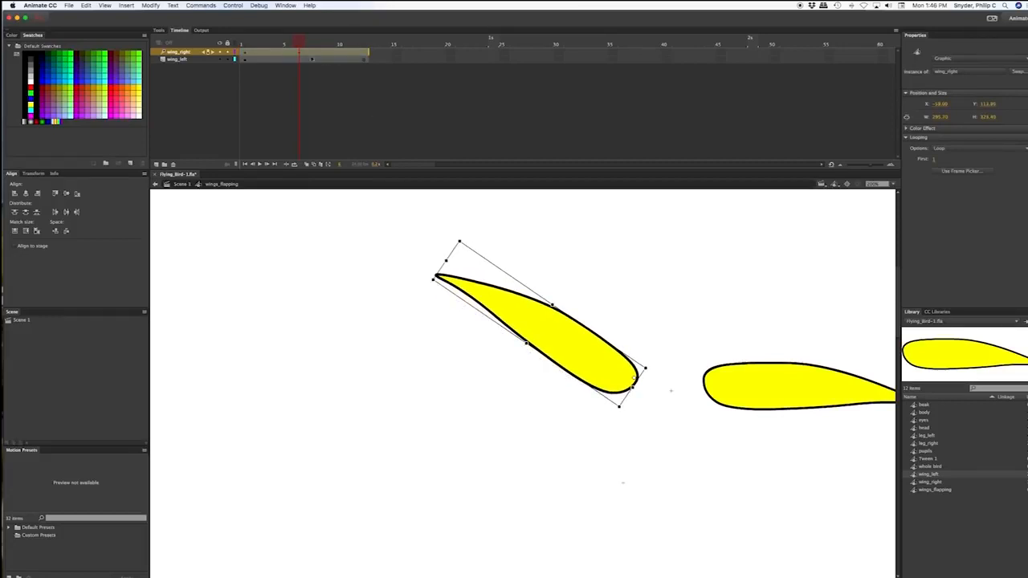
{"action": "left_click", "coordinate": [365, 53]}
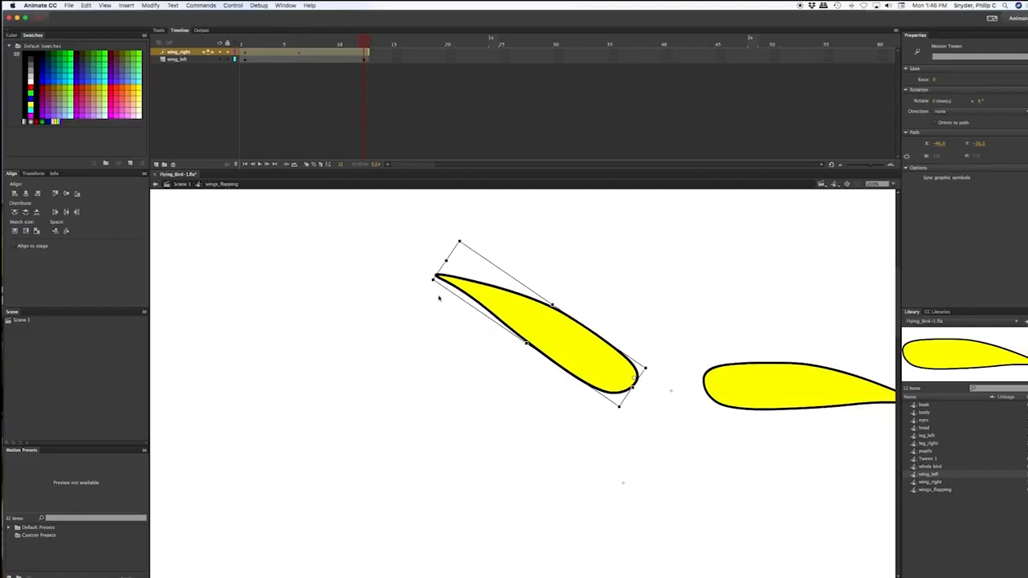
{"action": "left_click_drag", "start_coordinate": [434, 283], "coordinate": [495, 520]}
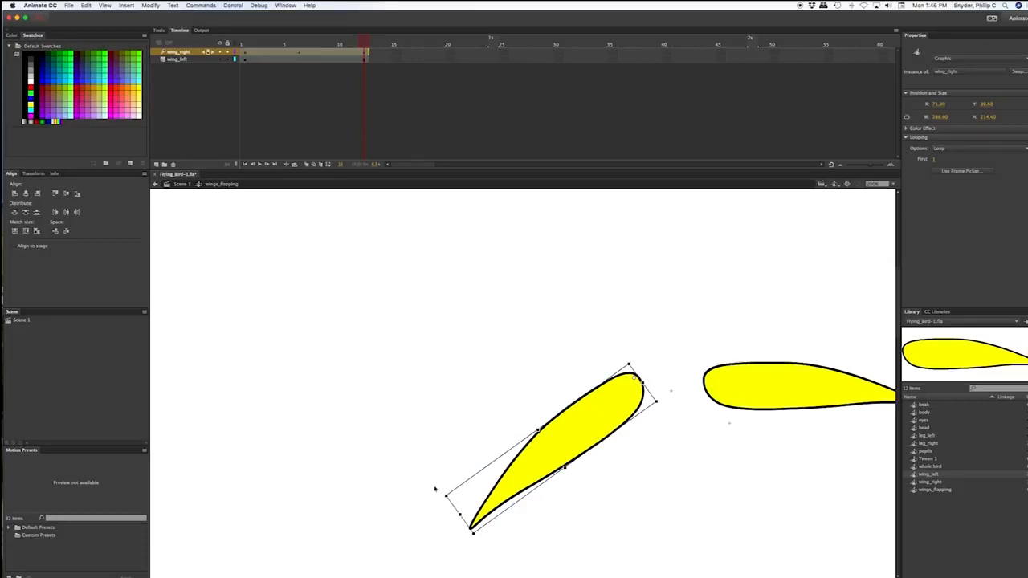
- Compare wing_right at frames 1 and 12, and fine-tune its frame 12 rotation to match the lowered starting pose more closely
{"action": "mouse_move", "coordinate": [362, 45]}
{"action": "left_mouse_down"}
{"action": "mouse_move", "coordinate": [243, 46]}
{"action": "mouse_move", "coordinate": [394, 49]}
{"action": "mouse_move", "coordinate": [232, 39]}
{"action": "mouse_move", "coordinate": [366, 40]}
{"action": "left_mouse_up"}
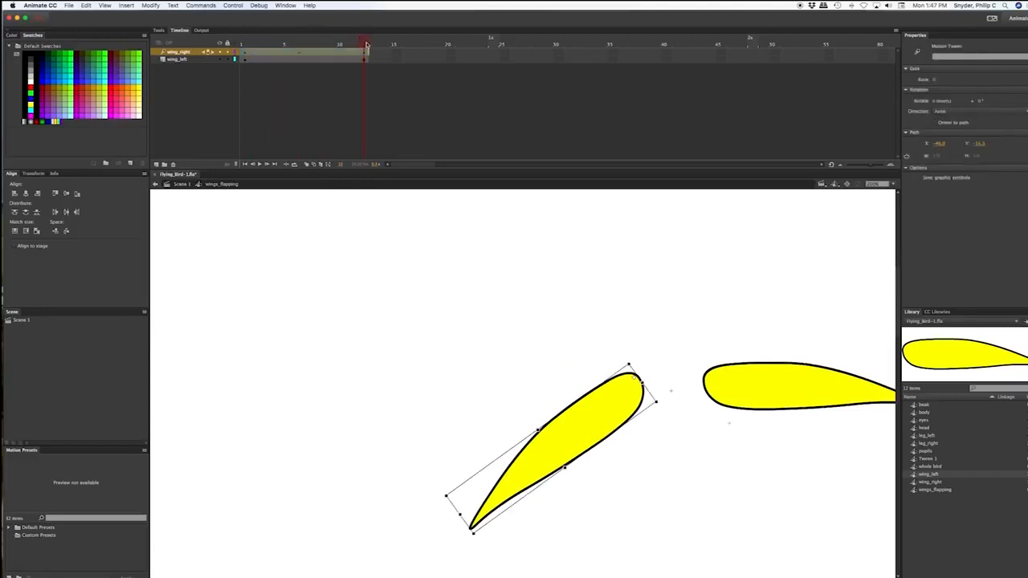
{"action": "left_click", "coordinate": [247, 43]}
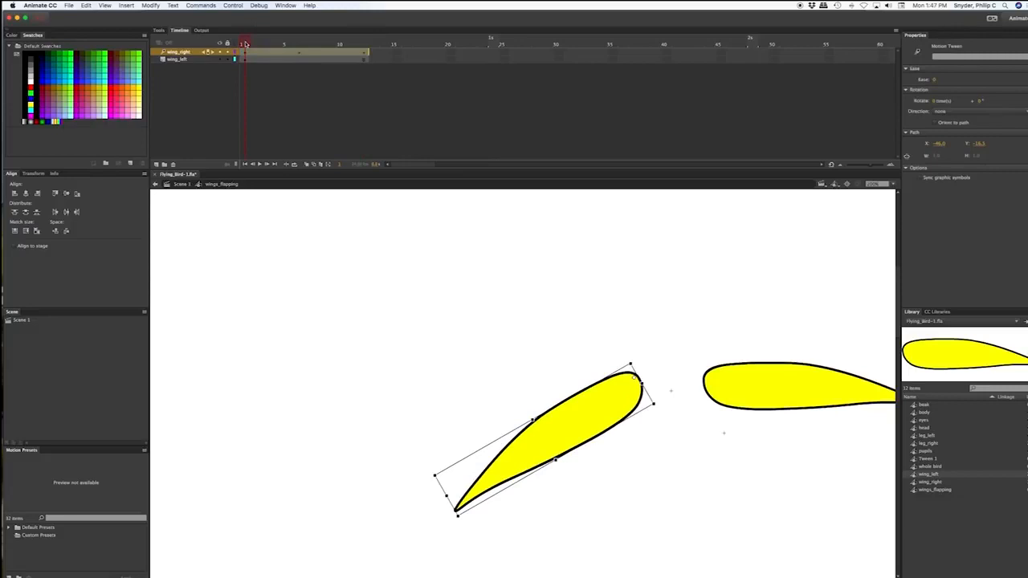
{"action": "left_click", "coordinate": [367, 45]}
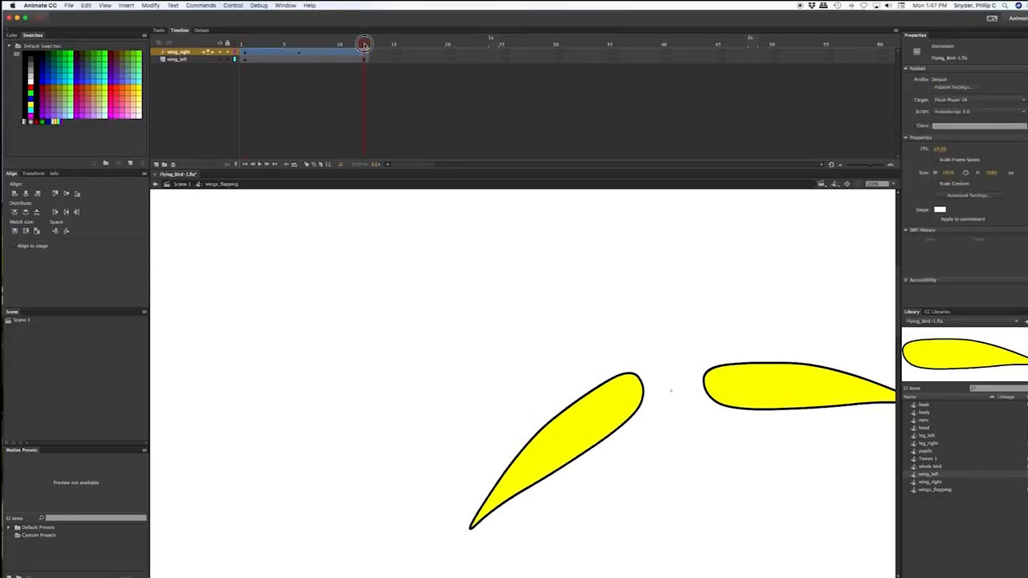
{"action": "left_click_drag", "start_coordinate": [445, 504], "coordinate": [439, 489]}
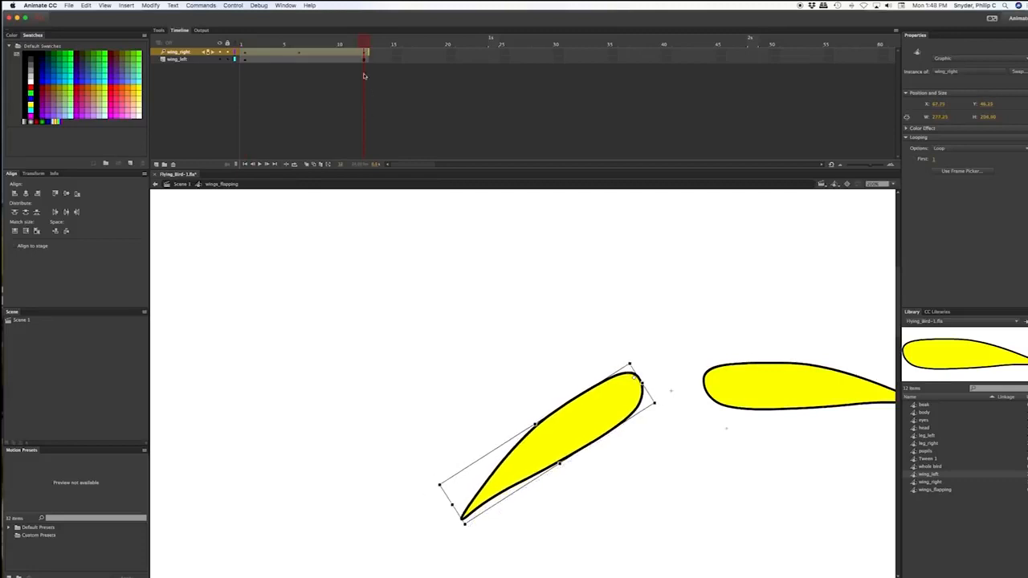
{"action": "mouse_move", "coordinate": [364, 44]}
{"action": "left_mouse_down"}
{"action": "mouse_move", "coordinate": [234, 42]}
{"action": "mouse_move", "coordinate": [367, 44]}
{"action": "left_mouse_up"}
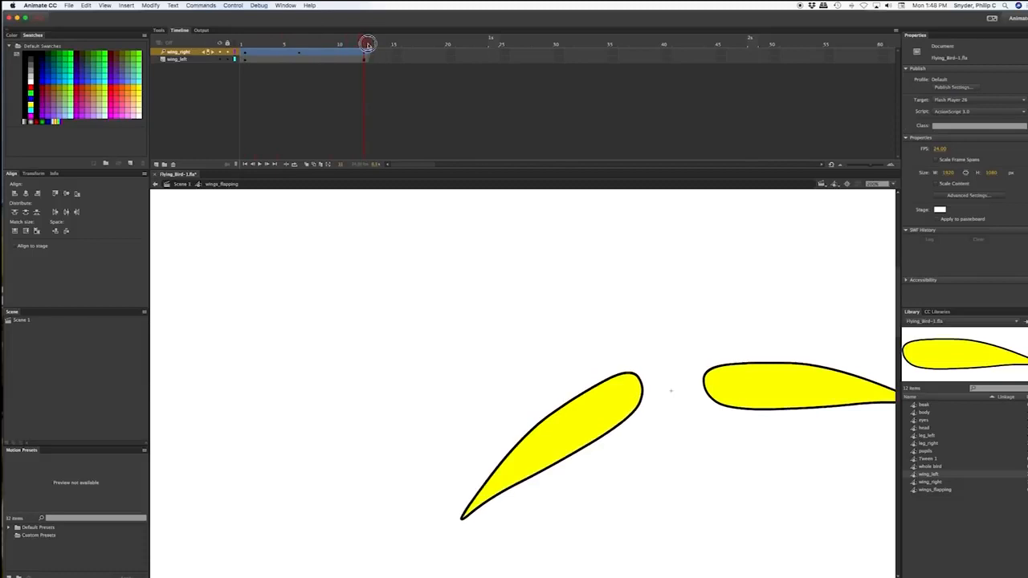
{"action": "left_click", "coordinate": [363, 52]}
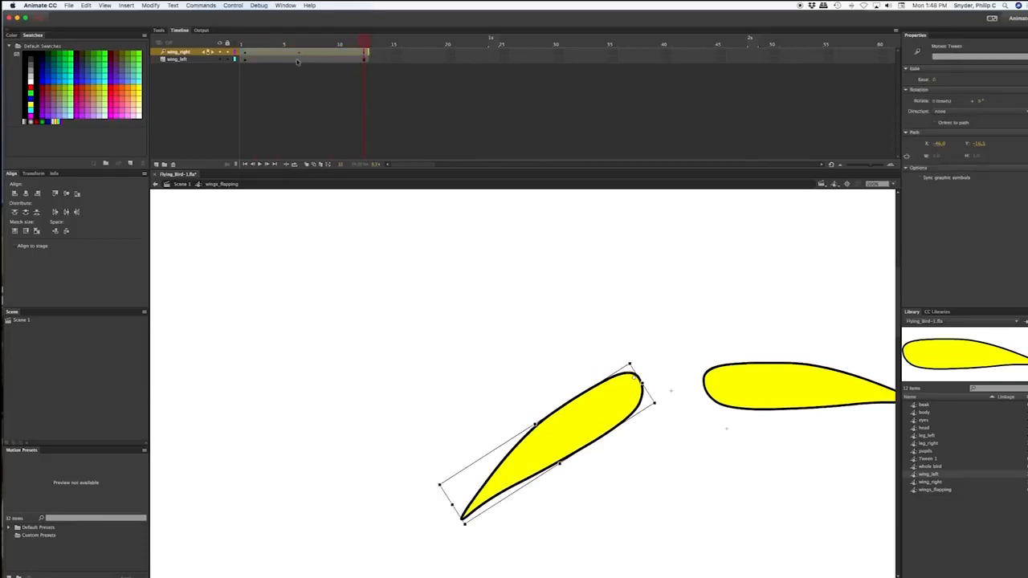
- Create a motion tween on the wing_left layer and move the wing's transformation point to its rounded inner end at frame 1
{"action": "right_click", "coordinate": [297, 61]}
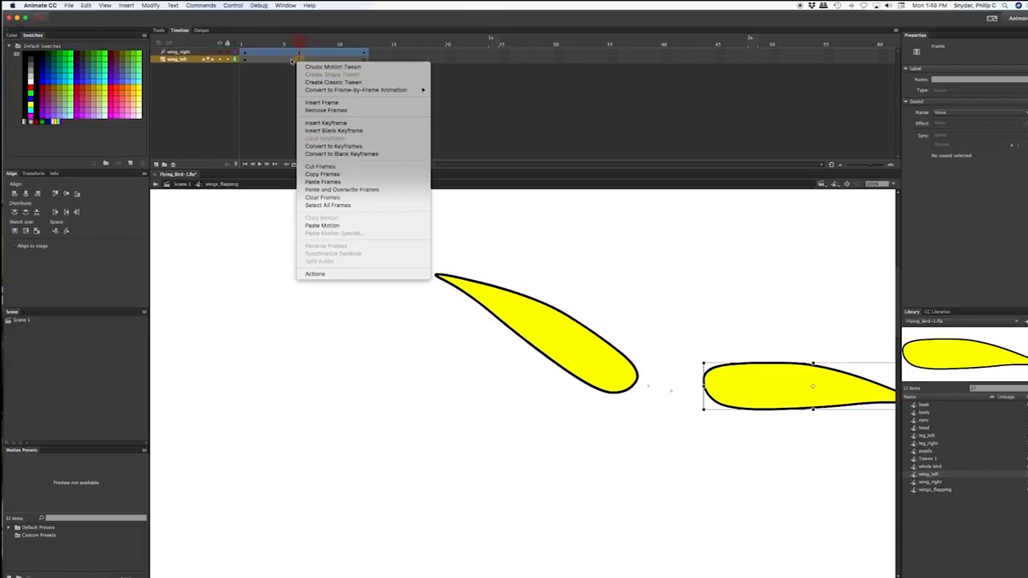
{"action": "left_click", "coordinate": [324, 68]}
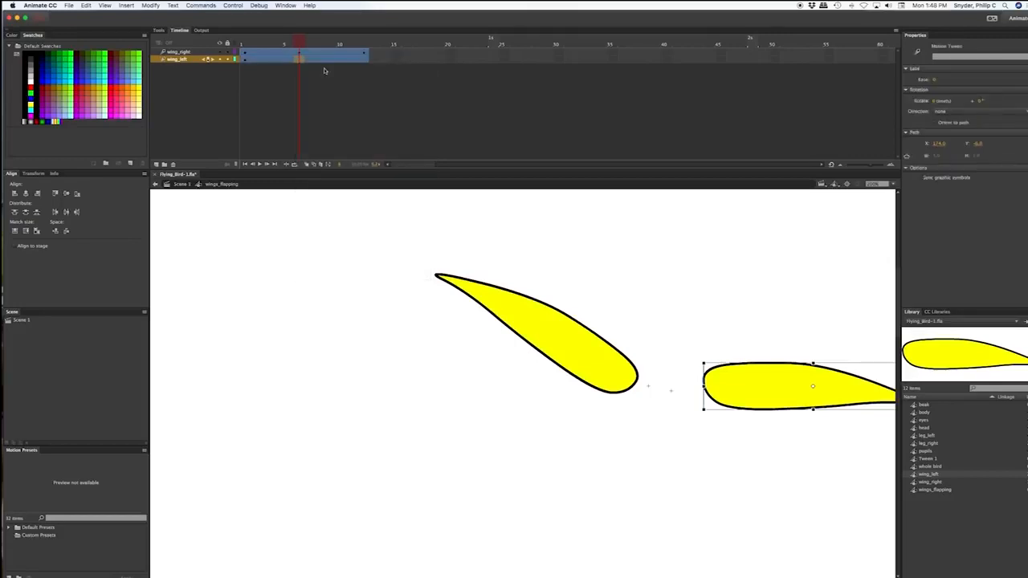
{"action": "left_click", "coordinate": [245, 44]}
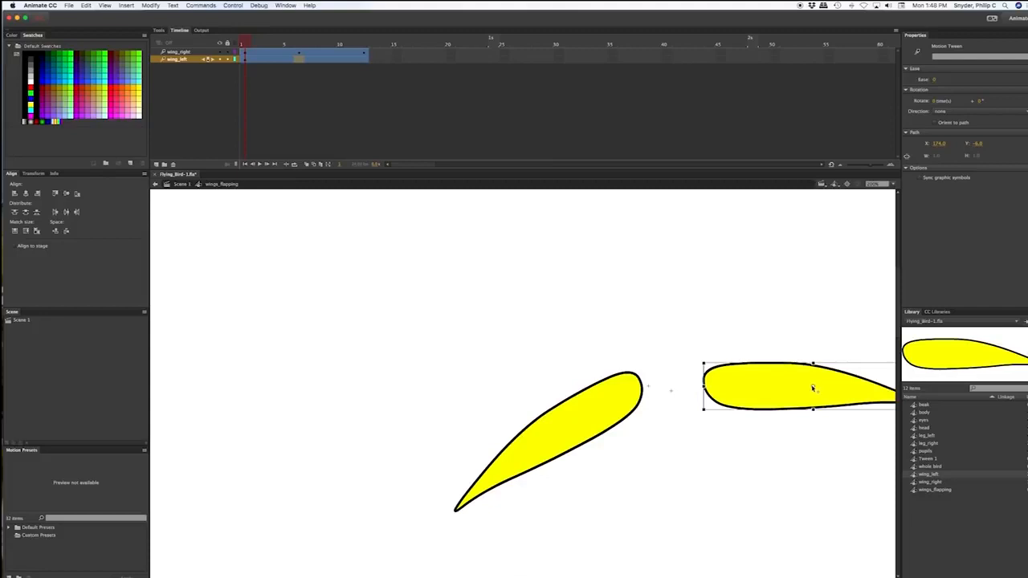
{"action": "left_click_drag", "start_coordinate": [813, 389], "coordinate": [706, 384]}
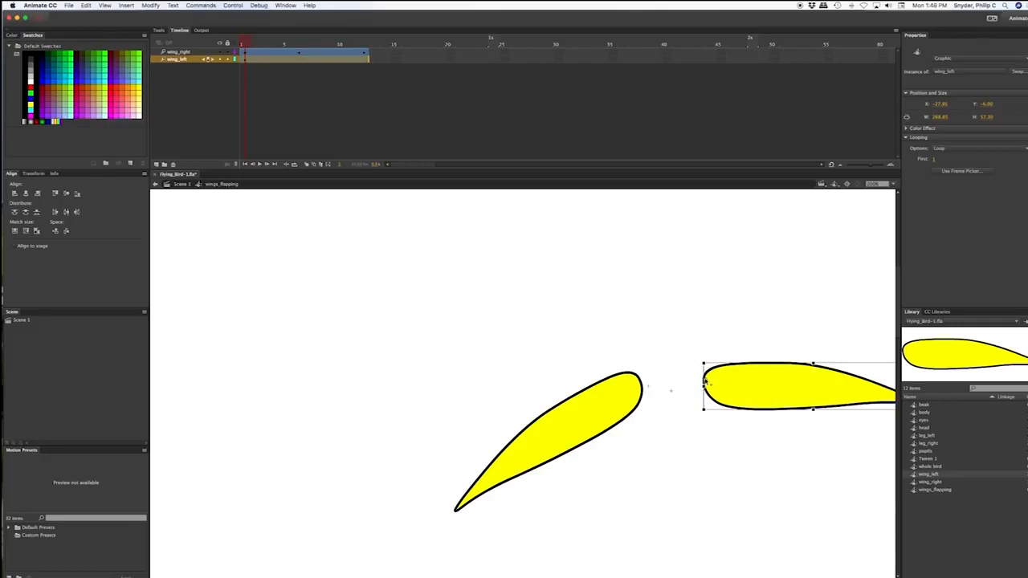
- Rotate the wing_left instance at frame 1 so its pointed tip angles downward, mirroring the right wing
{"action": "scroll", "coordinate": [796, 456], "scroll_direction": "right", "scroll_amount": 5}
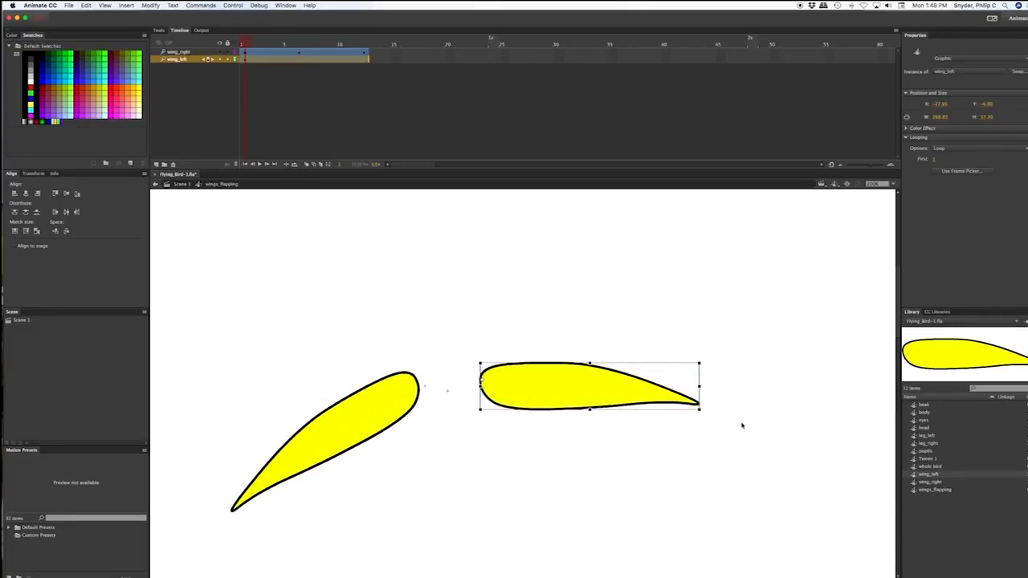
{"action": "left_click_drag", "start_coordinate": [700, 431], "coordinate": [673, 523]}
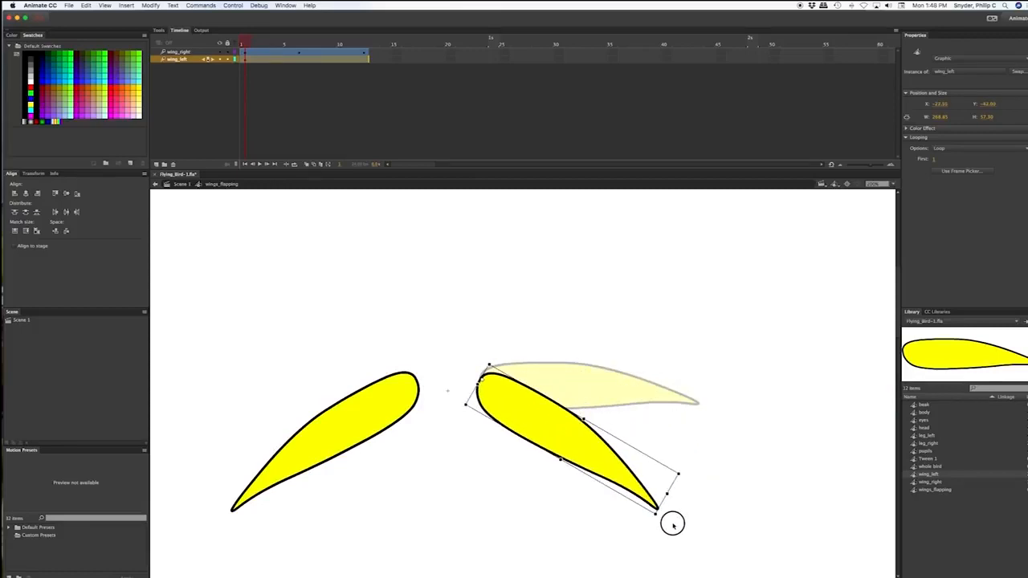
{"action": "left_click_drag", "start_coordinate": [673, 524], "coordinate": [673, 524]}
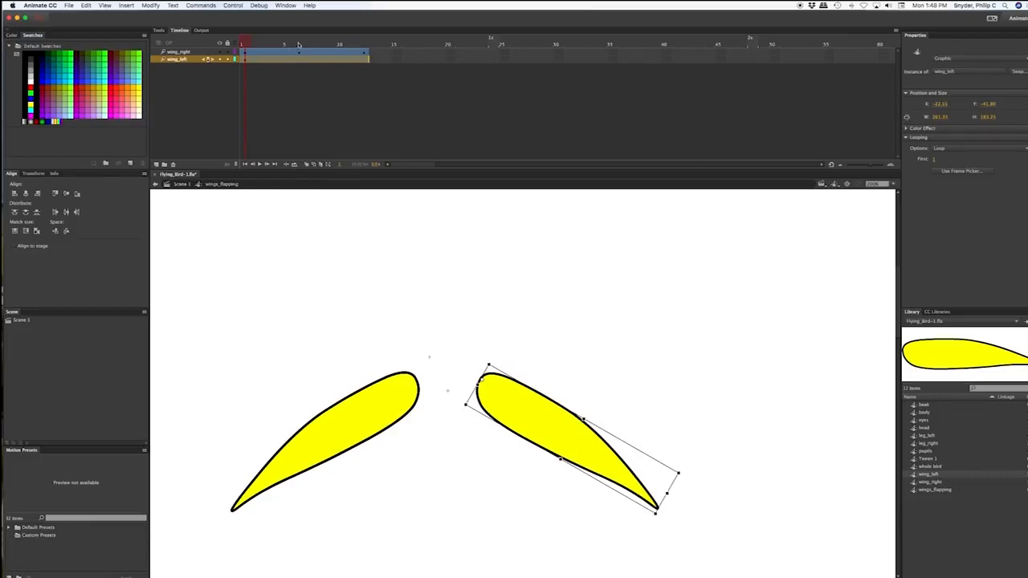
- At frame 6, rotate the wing_left instance about its inner end so its pointed tip angles upward
{"action": "left_click", "coordinate": [302, 44]}
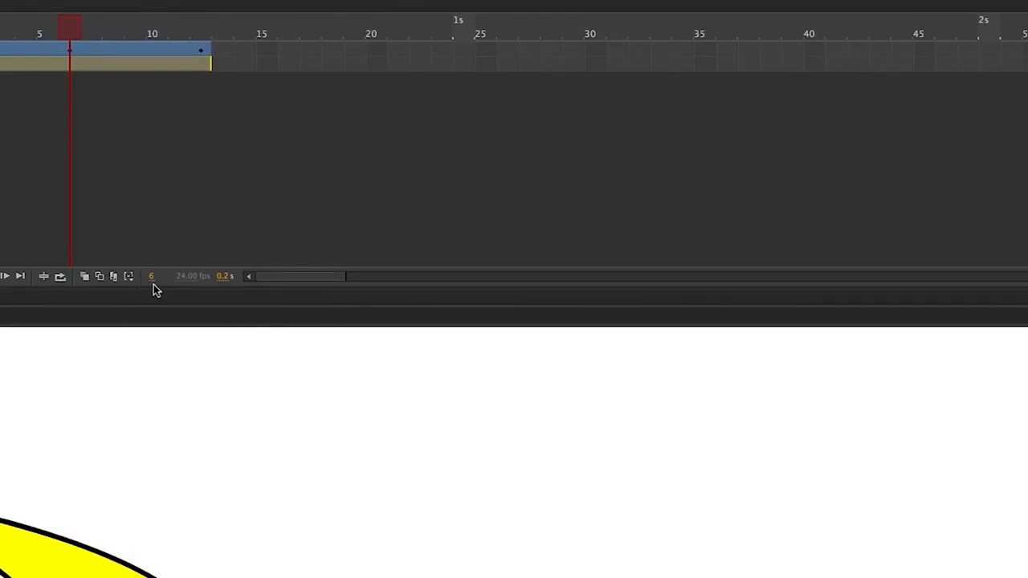
{"action": "mouse_move", "coordinate": [71, 32]}
{"action": "left_mouse_down"}
{"action": "mouse_move", "coordinate": [183, 34]}
{"action": "mouse_move", "coordinate": [2, 32]}
{"action": "mouse_move", "coordinate": [206, 40]}
{"action": "mouse_move", "coordinate": [71, 31]}
{"action": "left_mouse_up"}
{"action": "left_click_drag", "start_coordinate": [707, 514], "coordinate": [653, 280]}
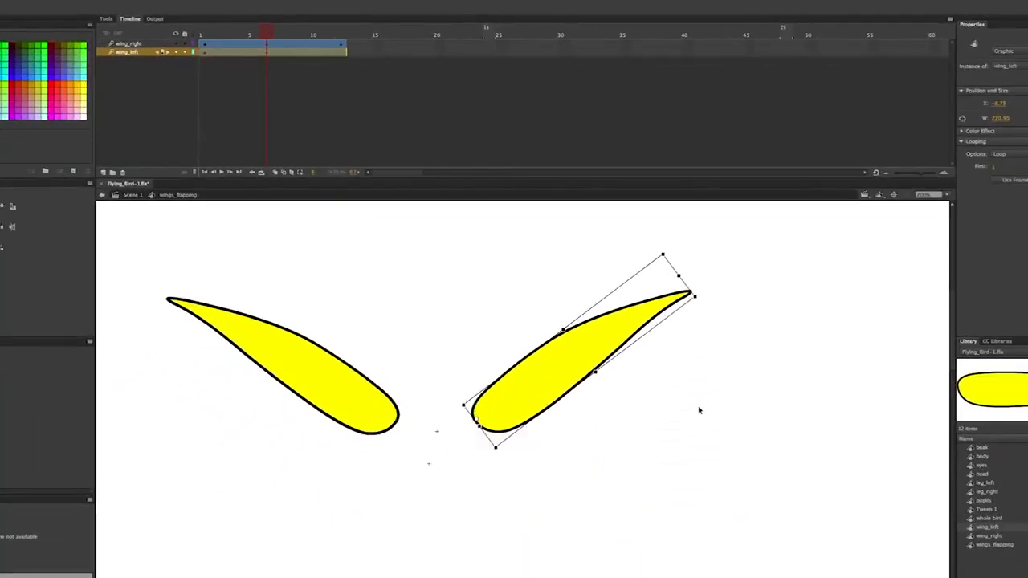
- At frame 12, rotate wing_left downward to mirror the right wing, check it against frame 1, and lock both wing layers
{"action": "left_click", "coordinate": [282, 35]}
{"action": "left_click_drag", "start_coordinate": [282, 34], "coordinate": [339, 35]}
{"action": "left_click", "coordinate": [343, 51]}
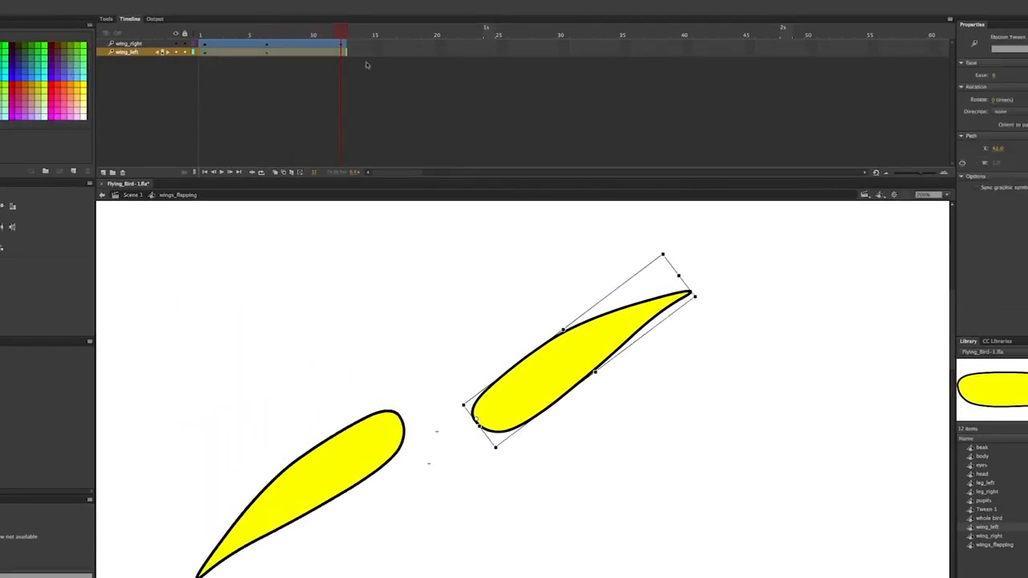
{"action": "left_click_drag", "start_coordinate": [695, 304], "coordinate": [652, 577]}
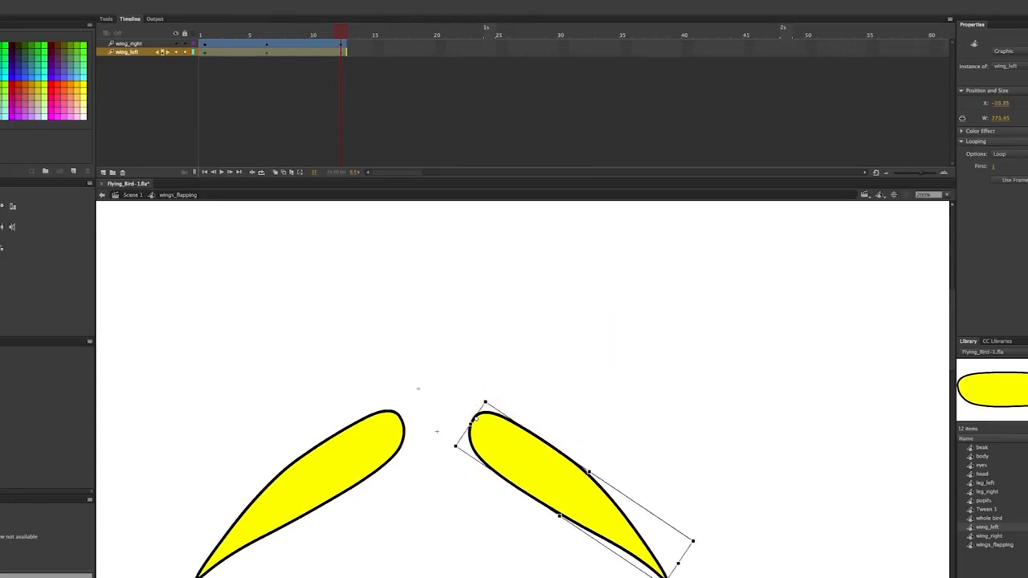
{"action": "mouse_move", "coordinate": [206, 30]}
{"action": "left_mouse_down"}
{"action": "mouse_move", "coordinate": [356, 29]}
{"action": "mouse_move", "coordinate": [202, 30]}
{"action": "left_mouse_up"}
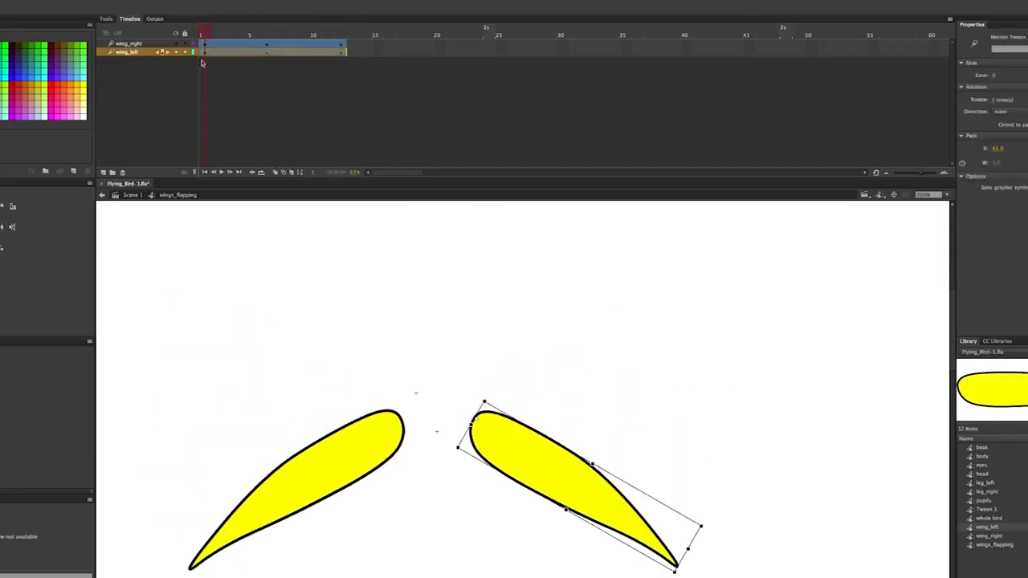
{"action": "left_click", "coordinate": [184, 53]}
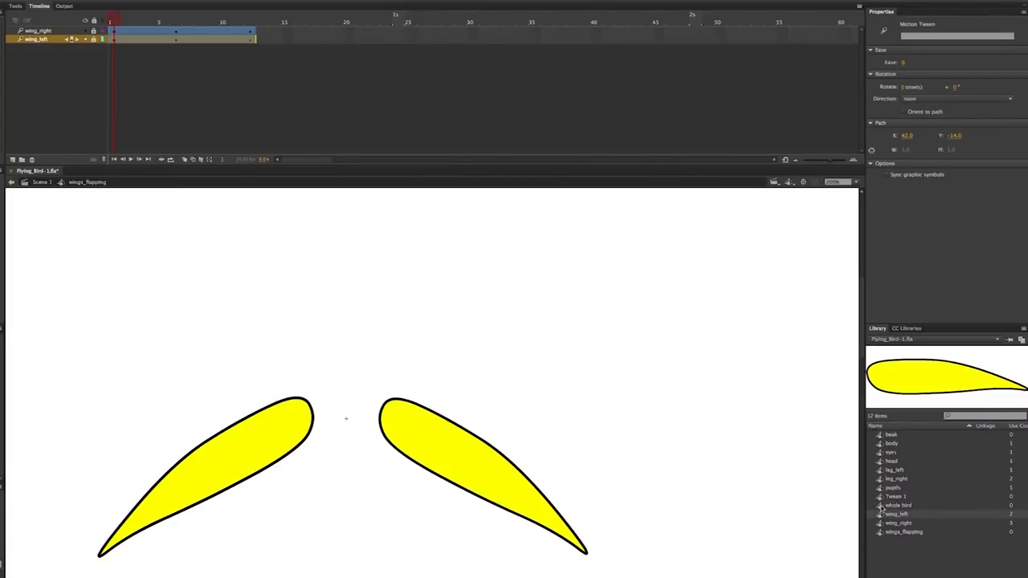
- Open the whole bird symbol for editing and play the wings_flapping preview in the Library
{"action": "double_click", "coordinate": [882, 507]}
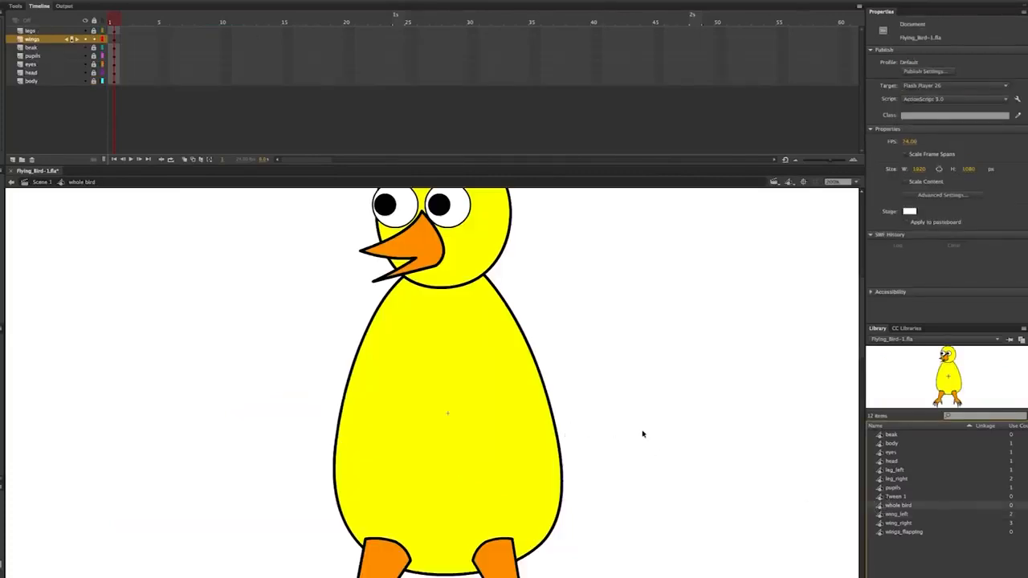
{"action": "left_click", "coordinate": [880, 533]}
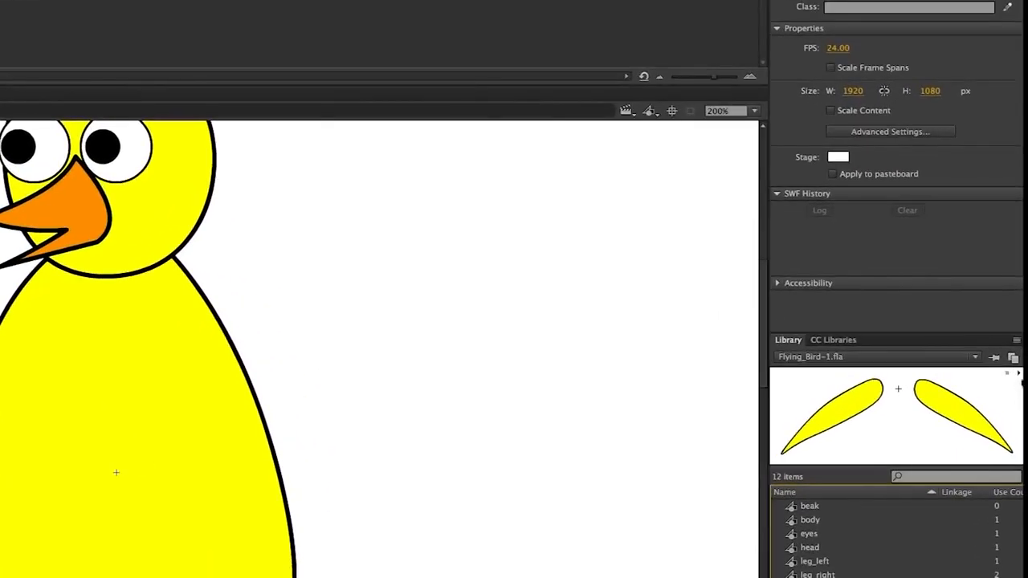
{"action": "left_click", "coordinate": [1019, 376]}
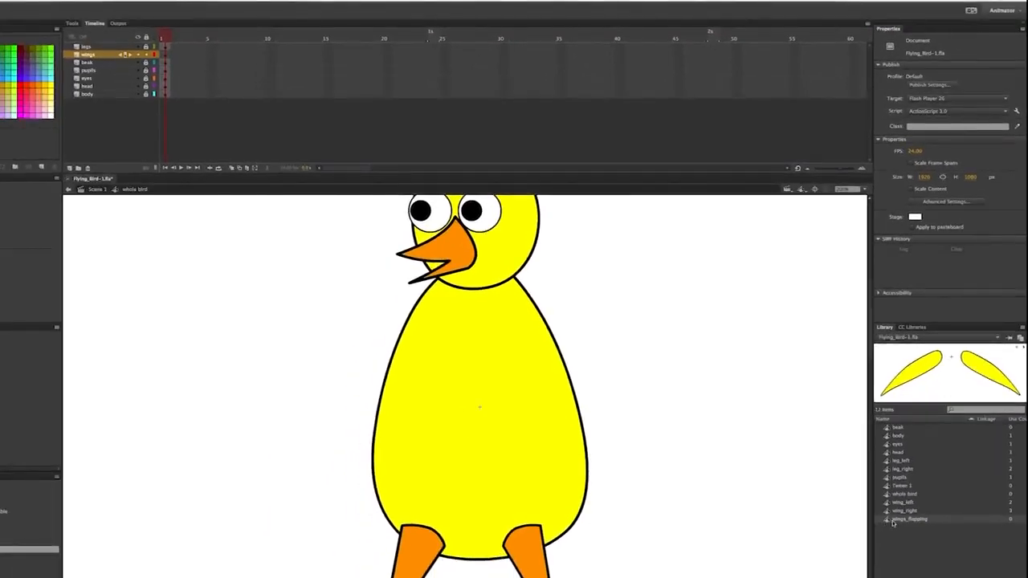
- Place a wings_flapping instance on the wings layer and position it across the bird's shoulders, just below the head
{"action": "left_click_drag", "start_coordinate": [888, 522], "coordinate": [479, 352]}
{"action": "left_click_drag", "start_coordinate": [531, 322], "coordinate": [537, 352]}
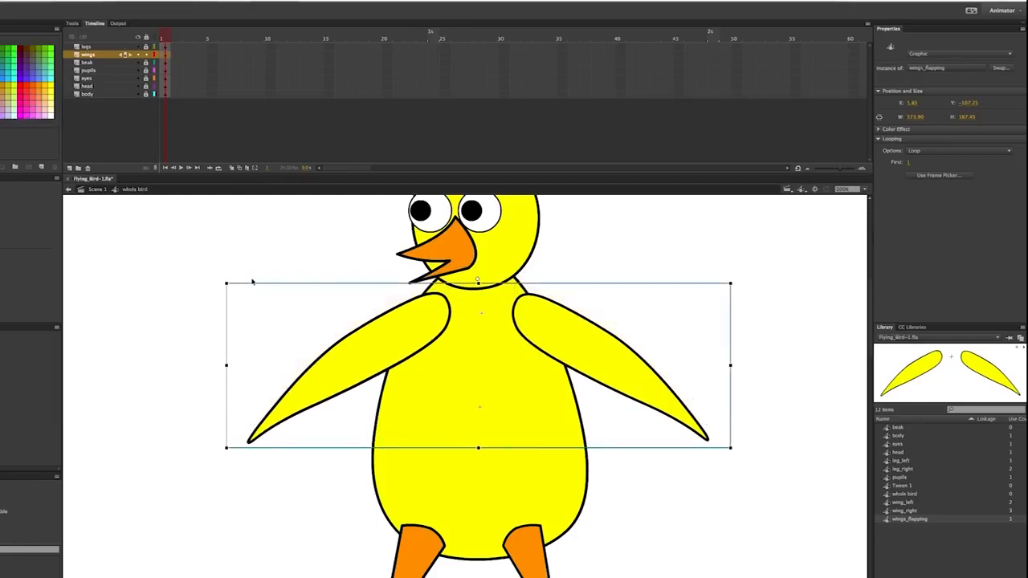
{"action": "left_click_drag", "start_coordinate": [418, 344], "coordinate": [408, 337]}
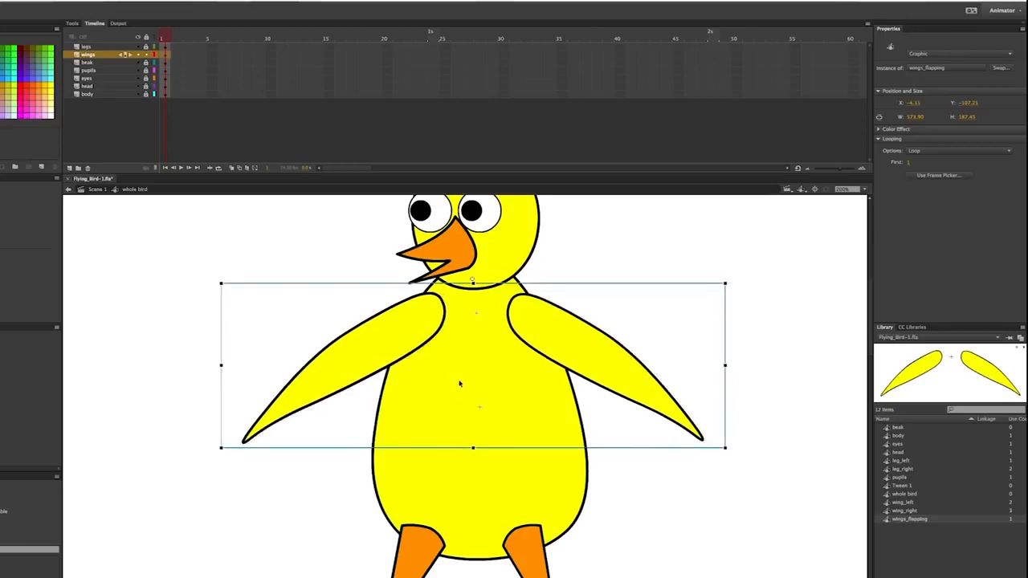
{"action": "left_click_drag", "start_coordinate": [432, 322], "coordinate": [429, 316]}
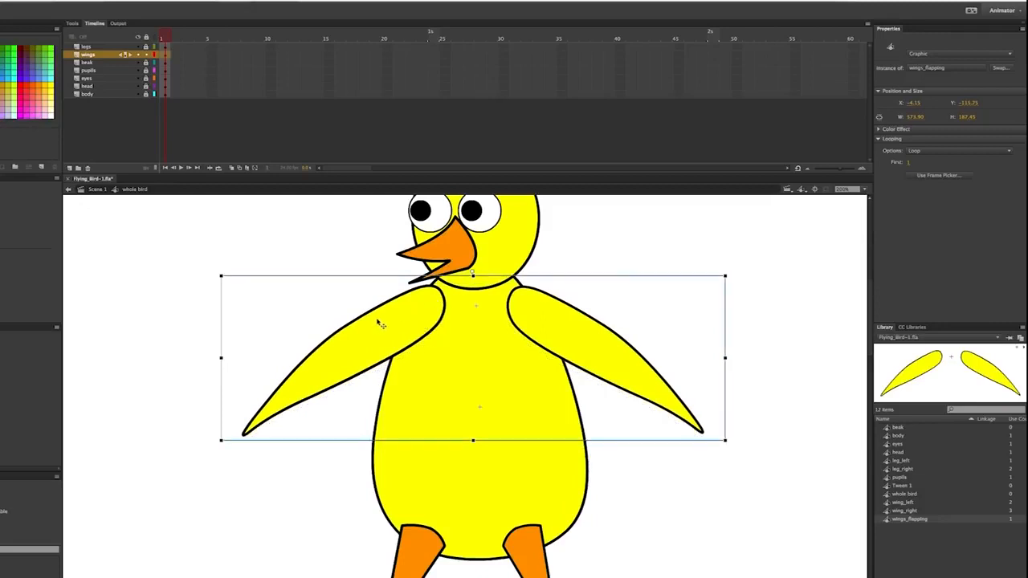
- Move the wings layer beneath the body layer so the wings sit behind the bird, and lock the layer
{"action": "left_click", "coordinate": [89, 59]}
{"action": "left_click_drag", "start_coordinate": [87, 65], "coordinate": [97, 104]}
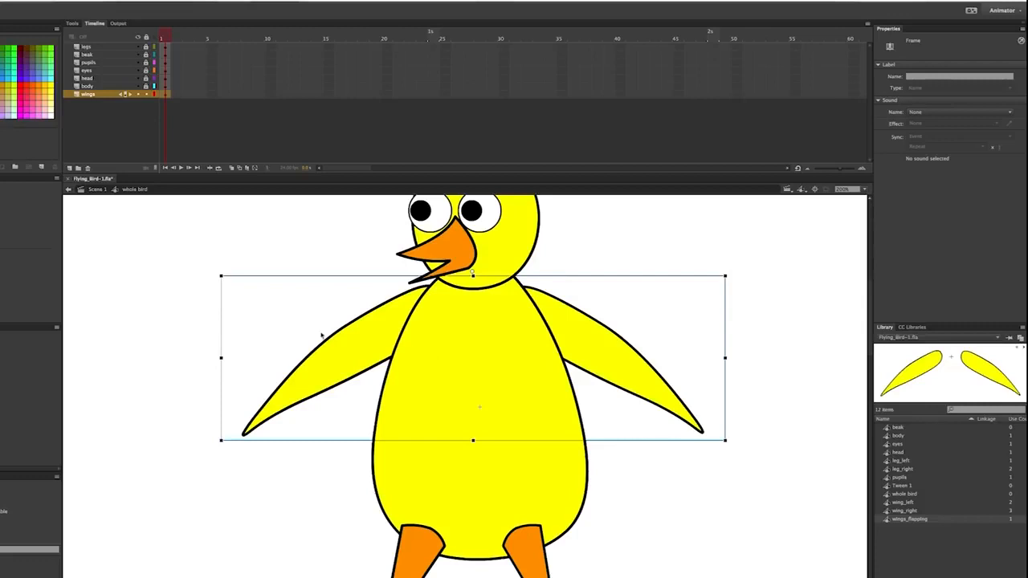
{"action": "left_click", "coordinate": [146, 94]}
{"action": "scroll", "coordinate": [365, 322], "scroll_direction": "up", "scroll_amount": 2}
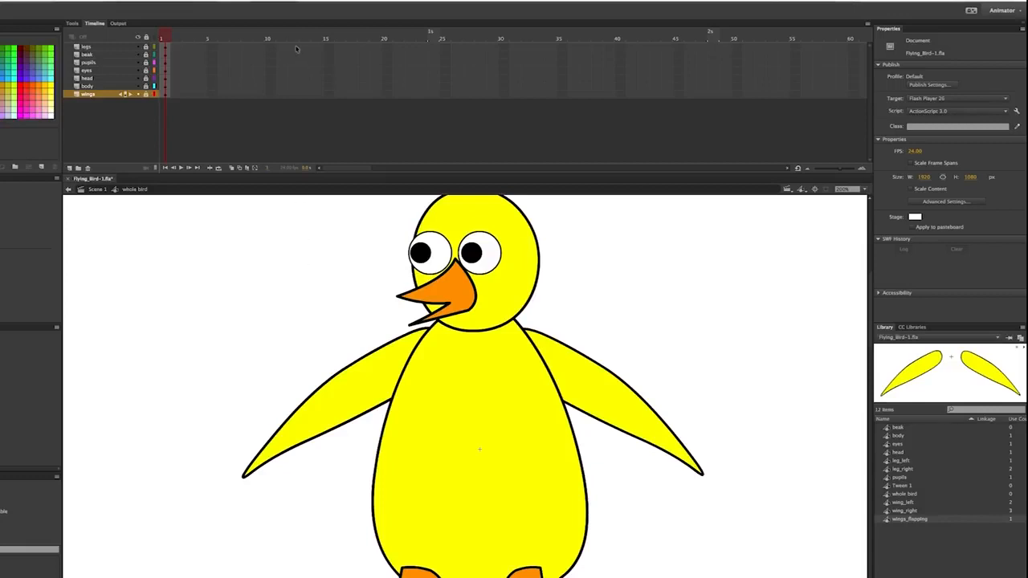
- Insert keyframes at frame 12 on all layers of the whole bird symbol and scrub the playhead to check the animation
{"action": "left_click_drag", "start_coordinate": [294, 43], "coordinate": [296, 100]}
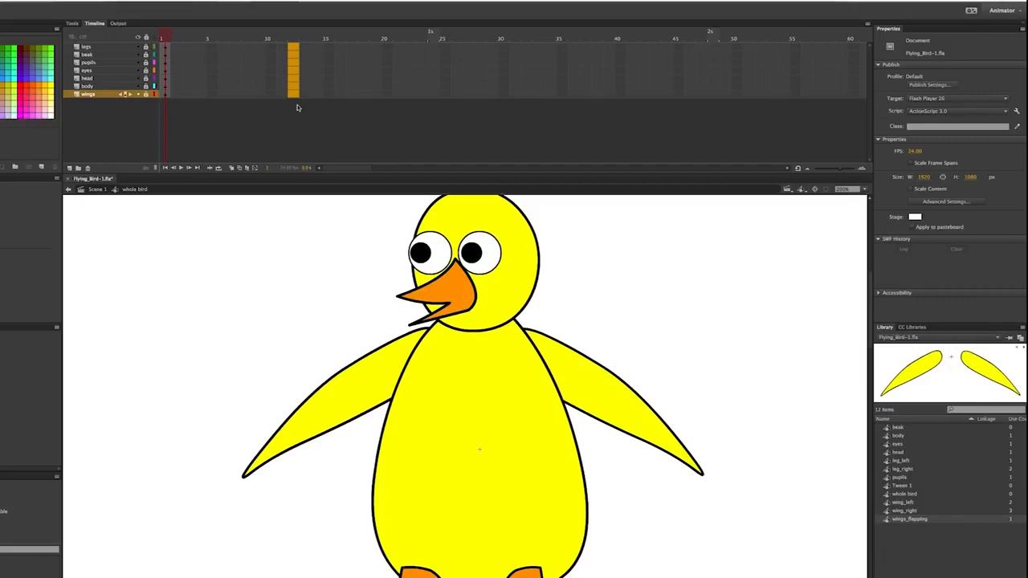
{"action": "key", "text": "F6"}
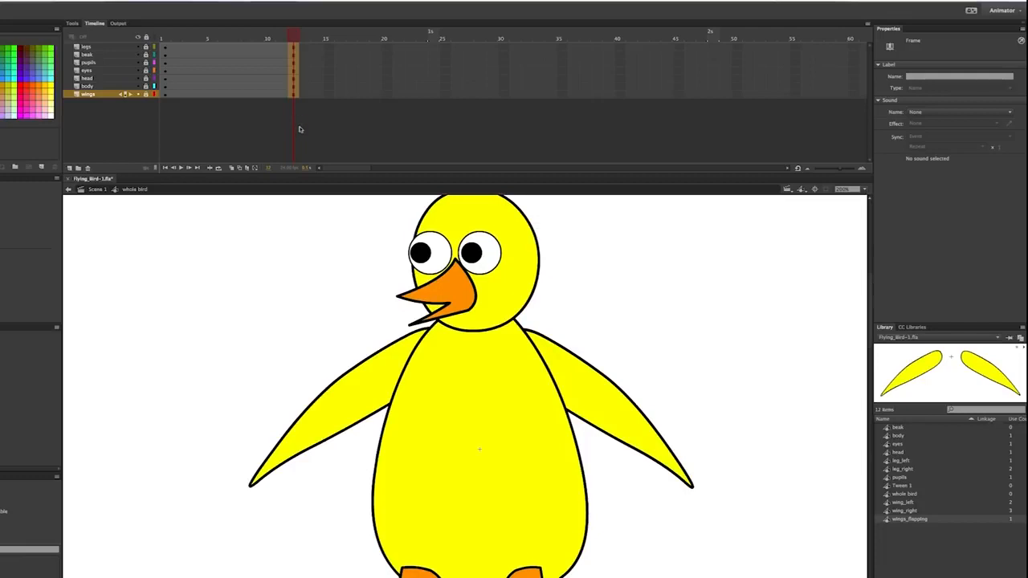
{"action": "left_click_drag", "start_coordinate": [294, 37], "coordinate": [339, 34]}
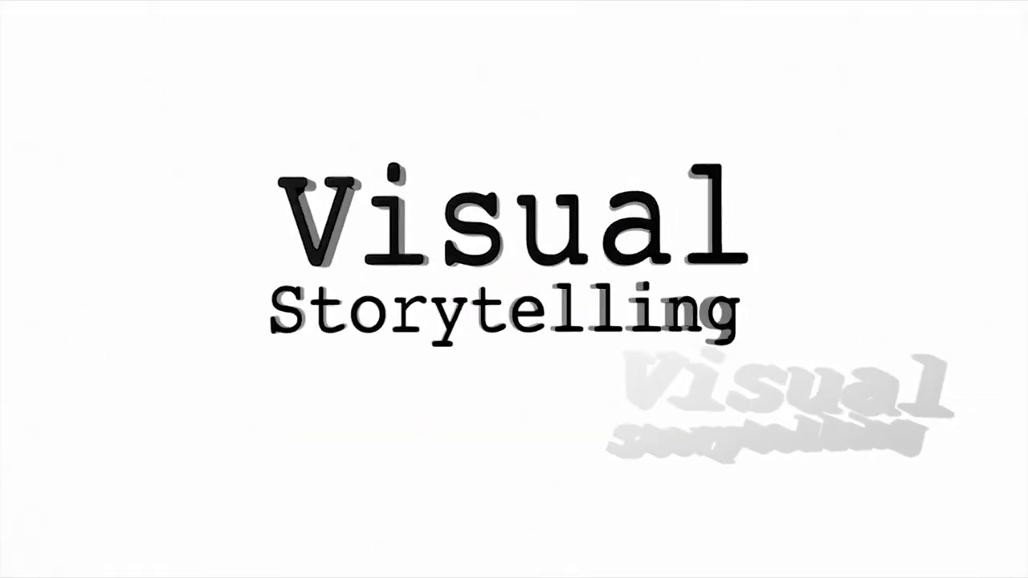